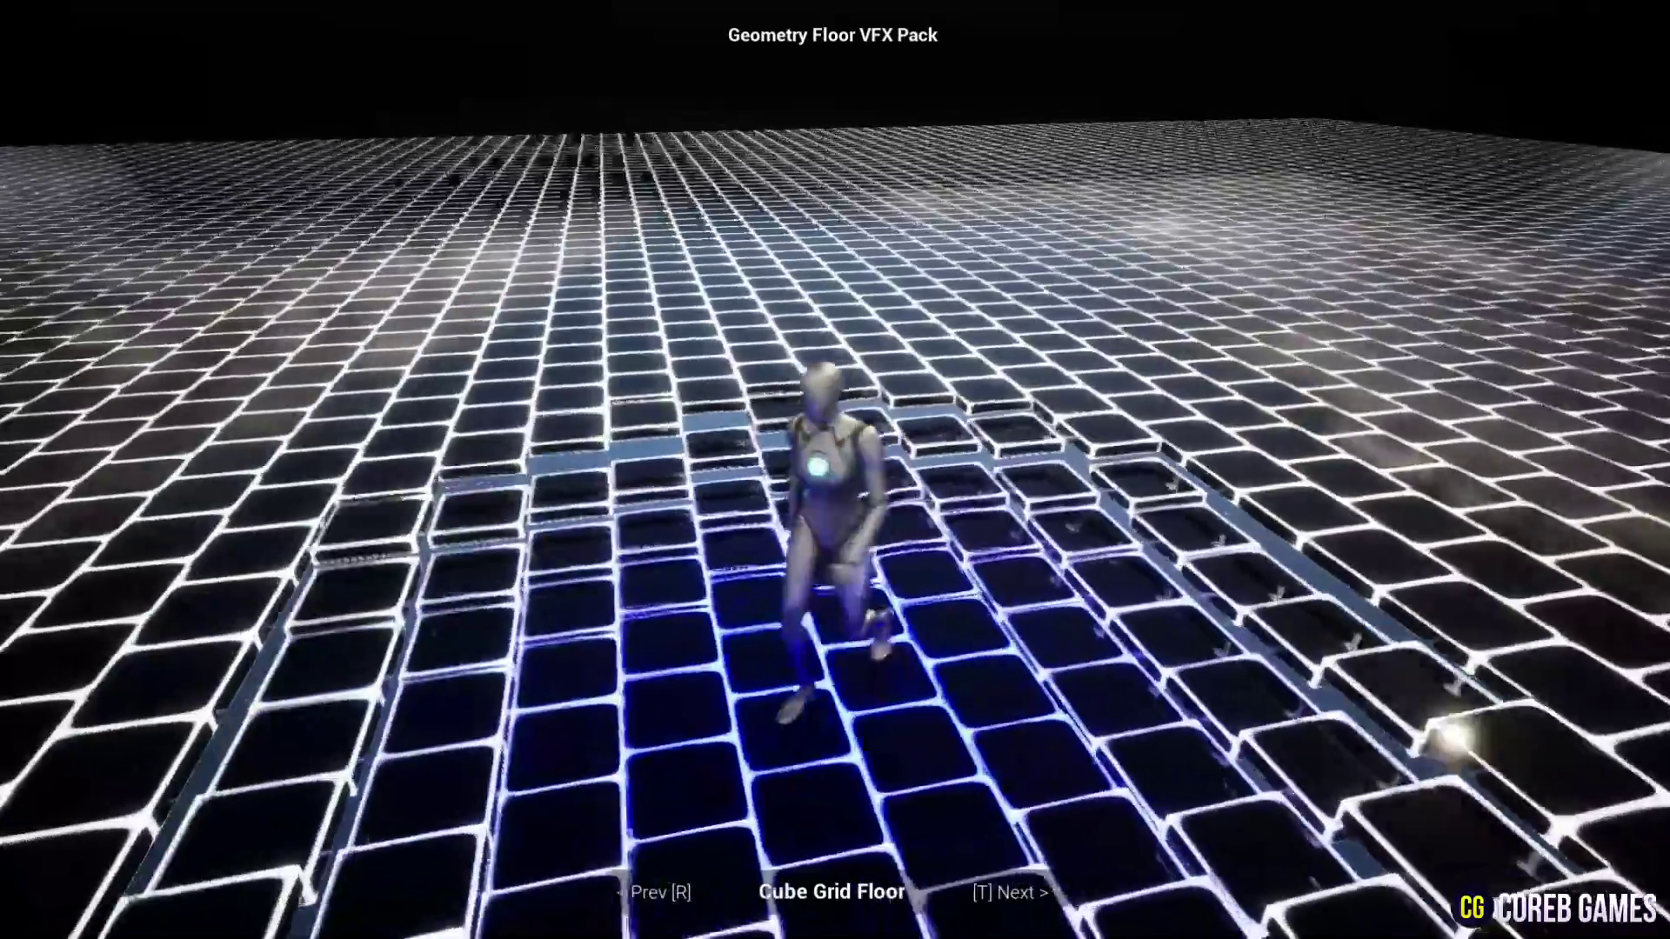
- Advance through the Cube Grid Floor demos from Floor 2 up to Cube Grid Floor 14
key("t")
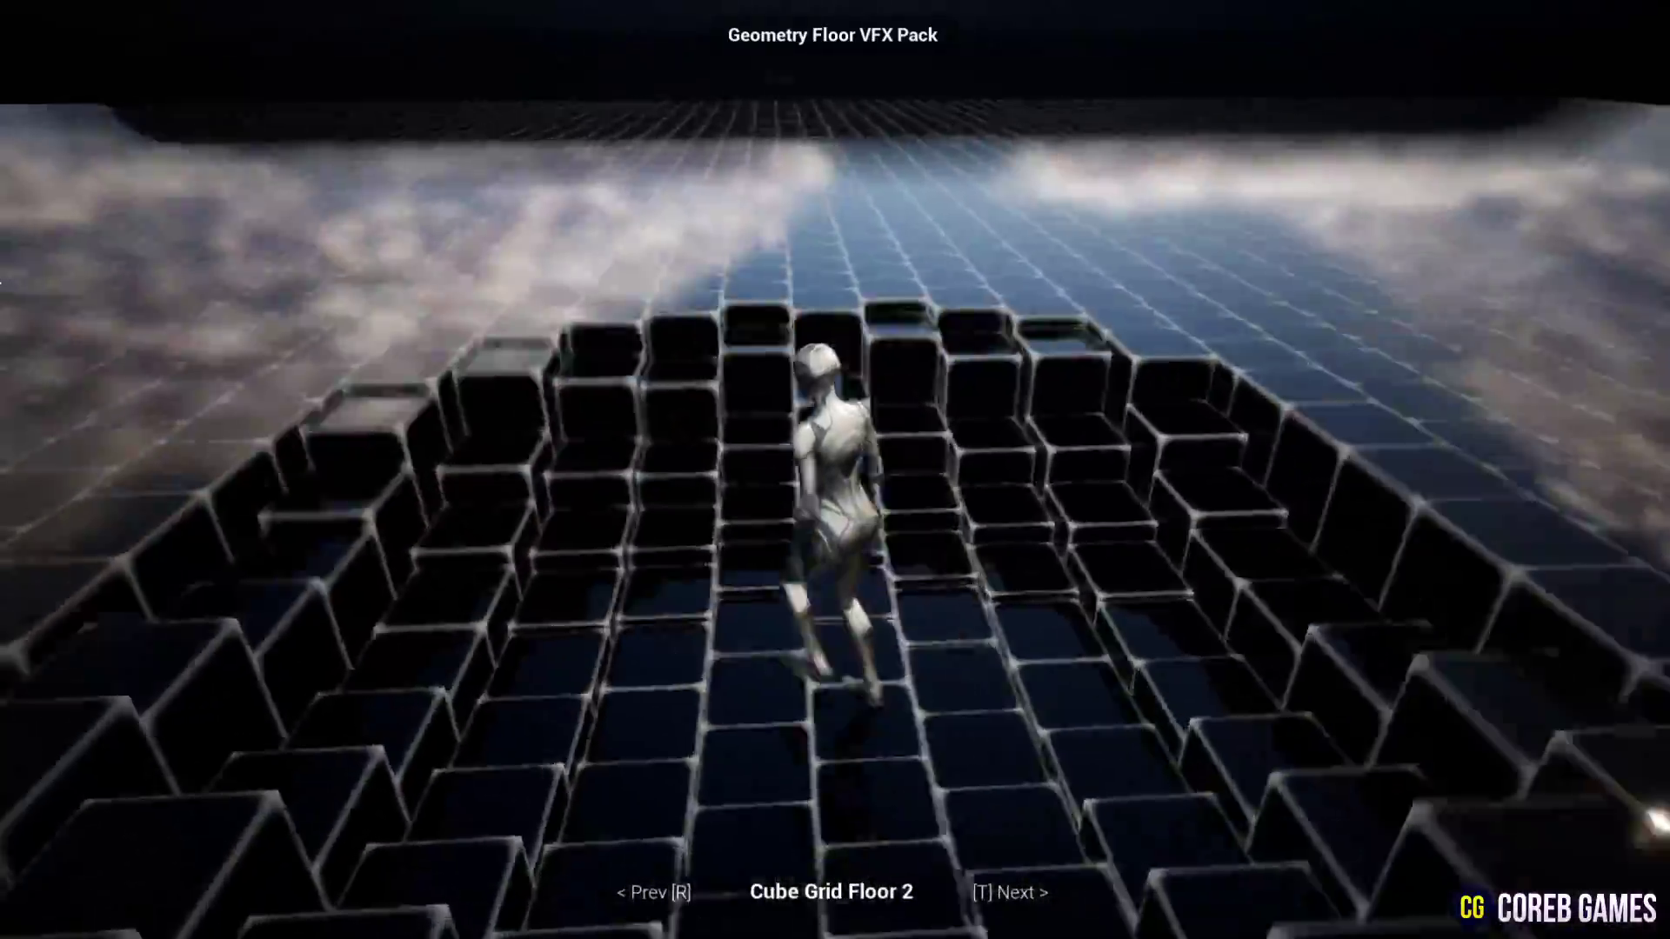
key("t")
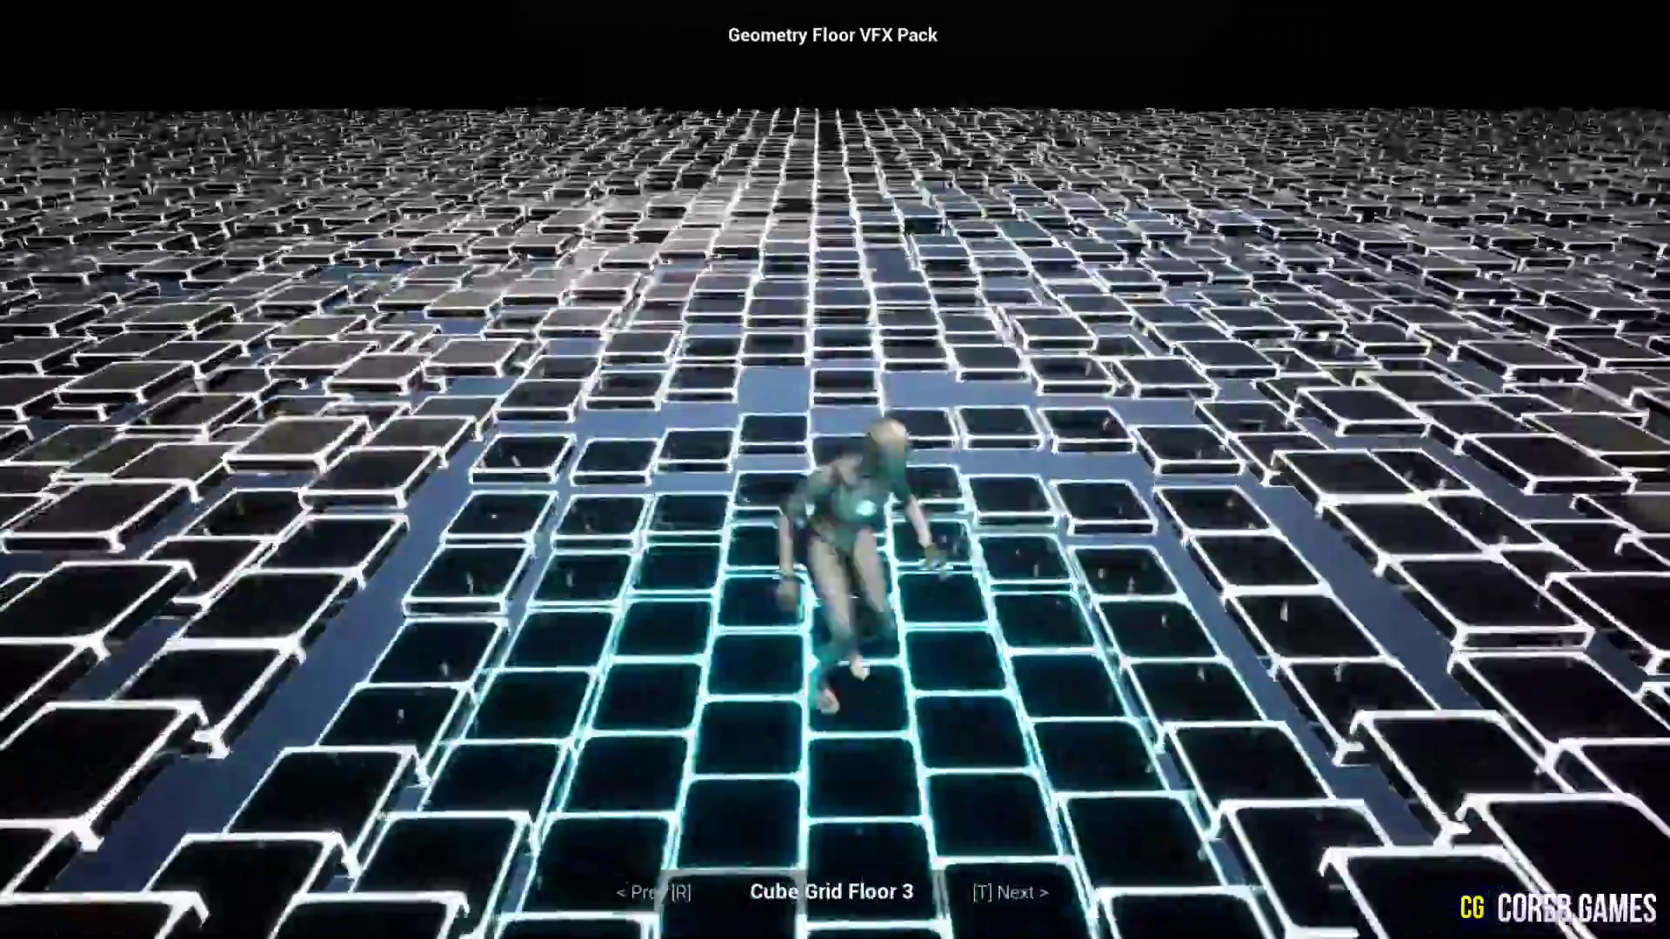
key("t")
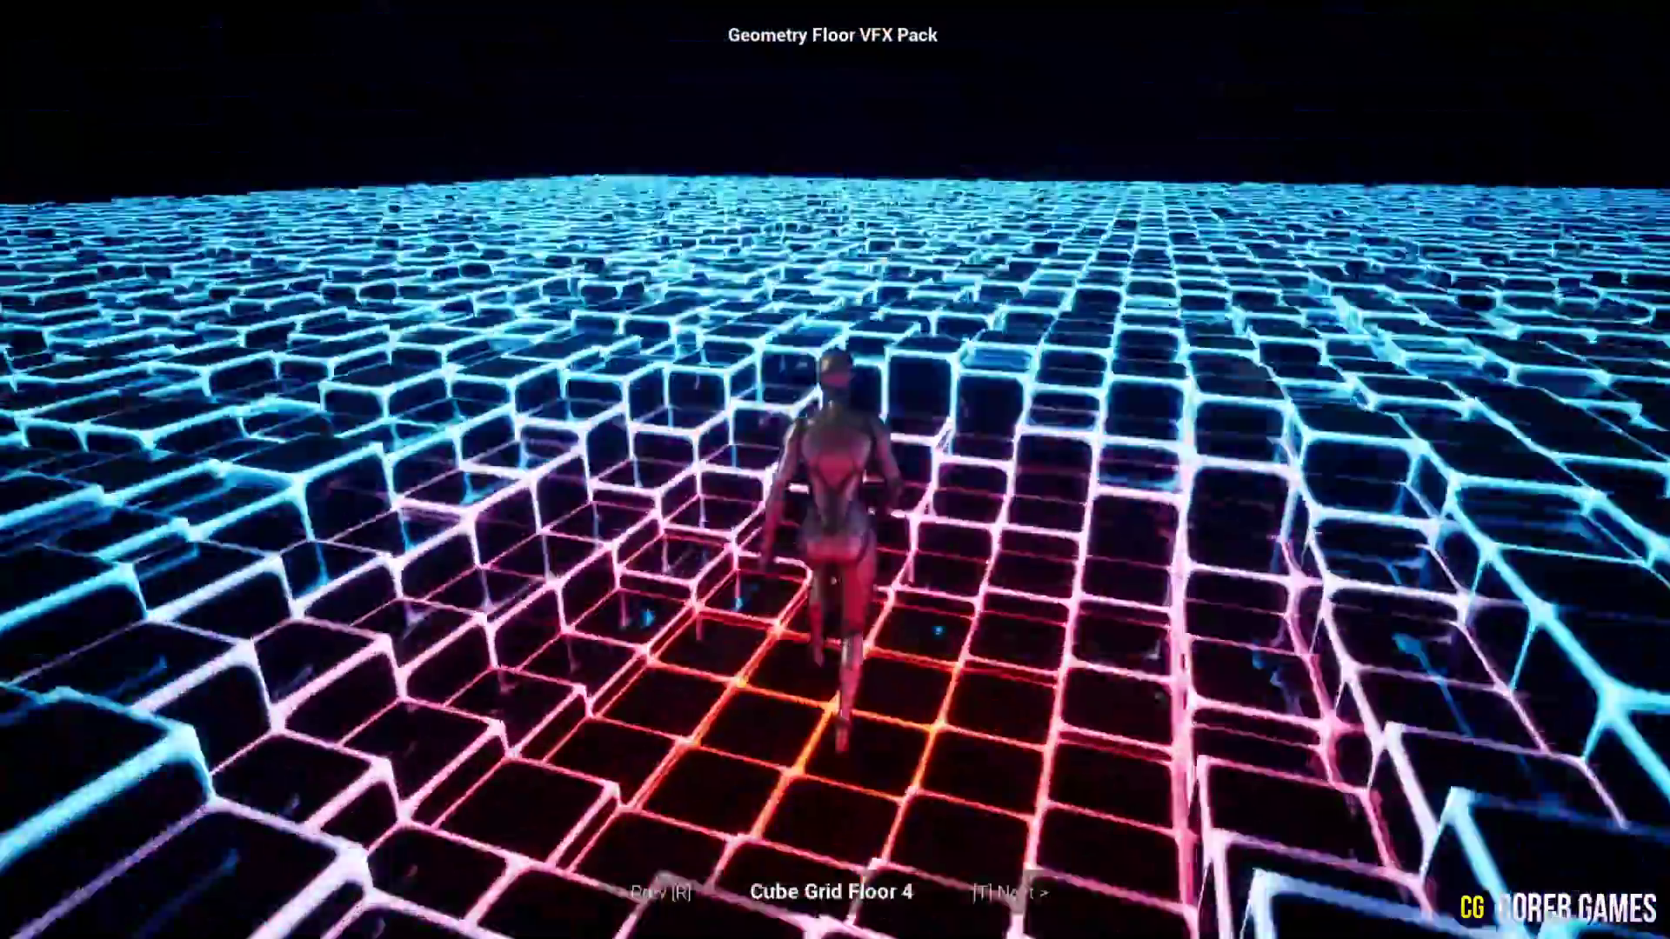
key("t")
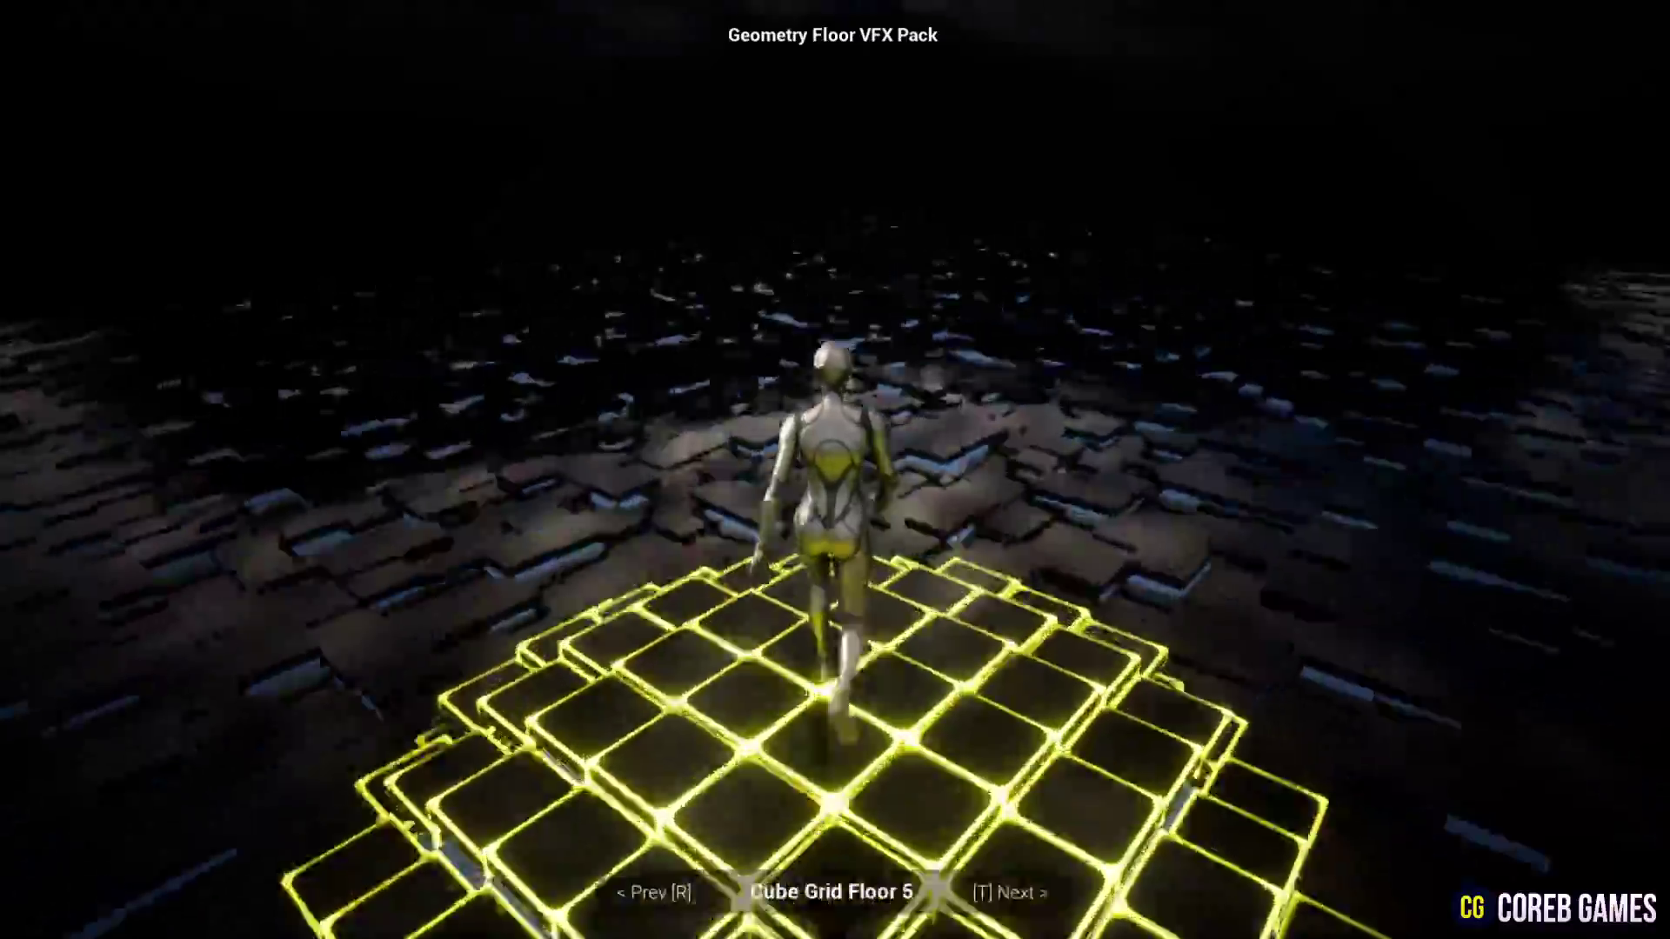
key("t")
key("t")
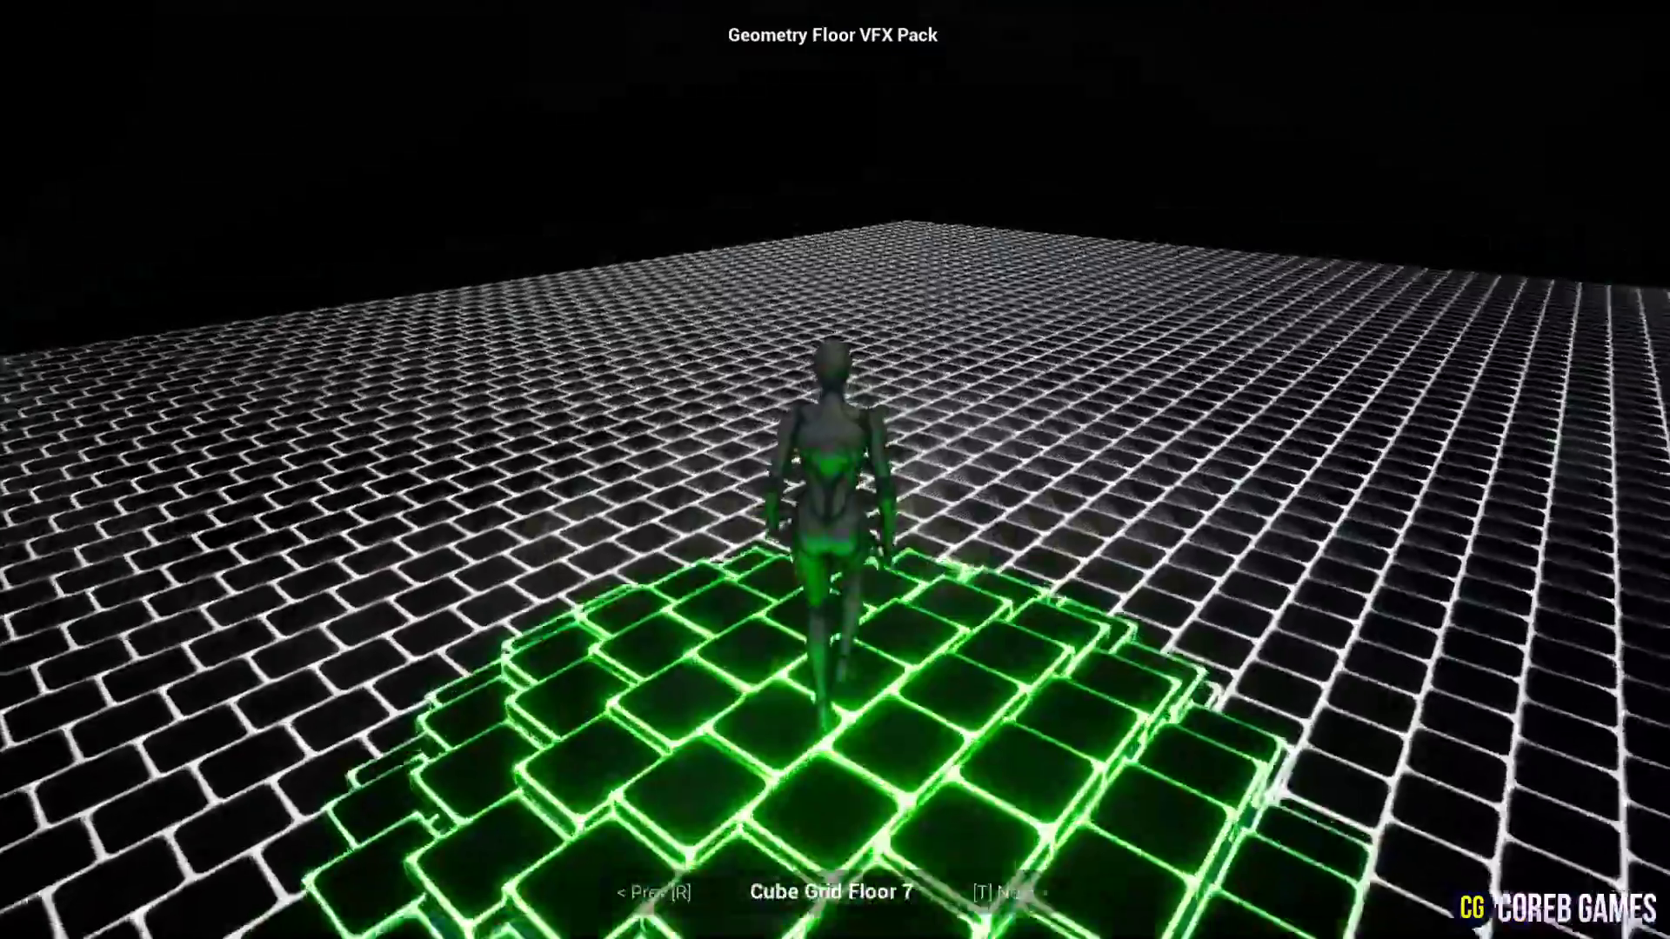
key("t")
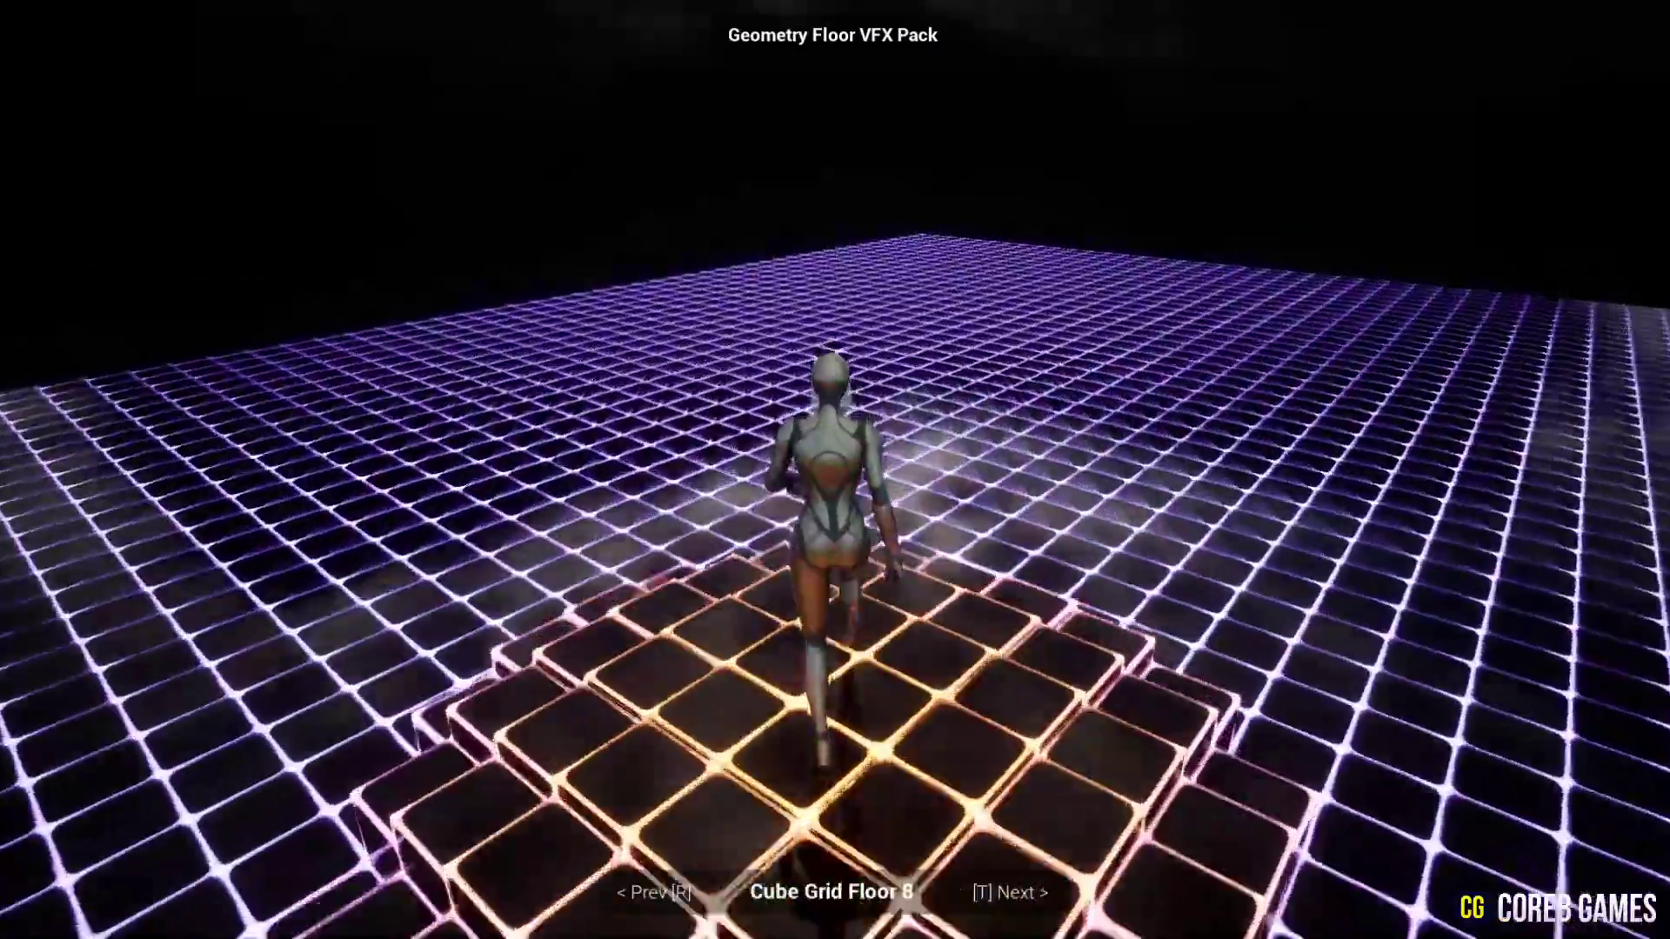
key("t")
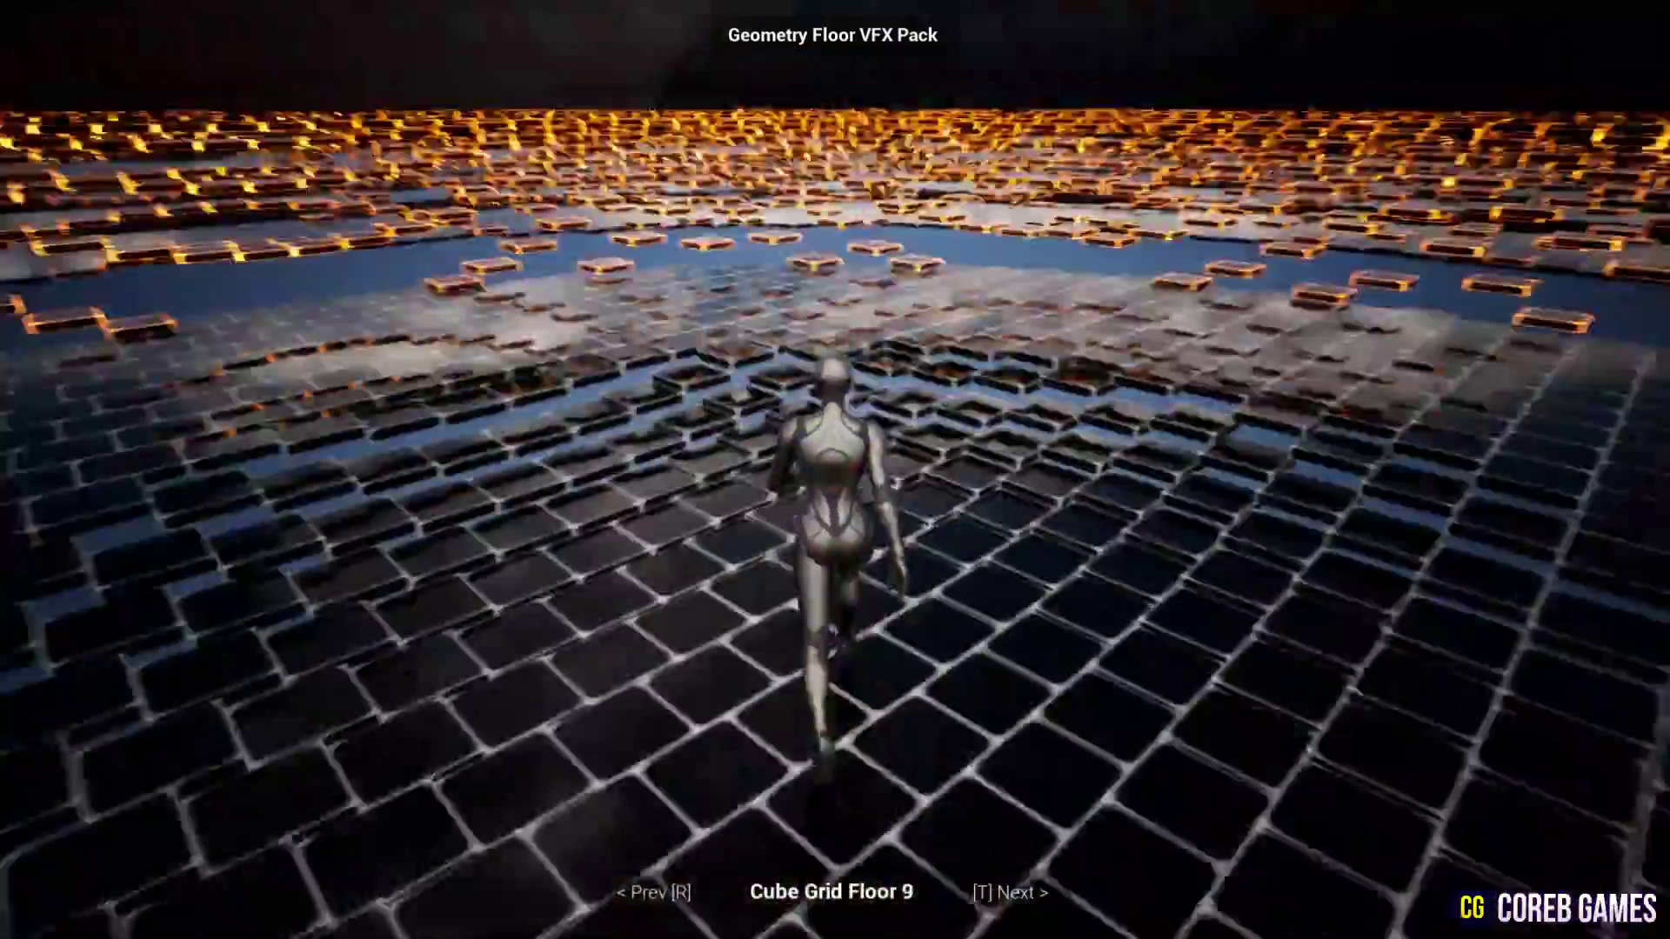
key("t")
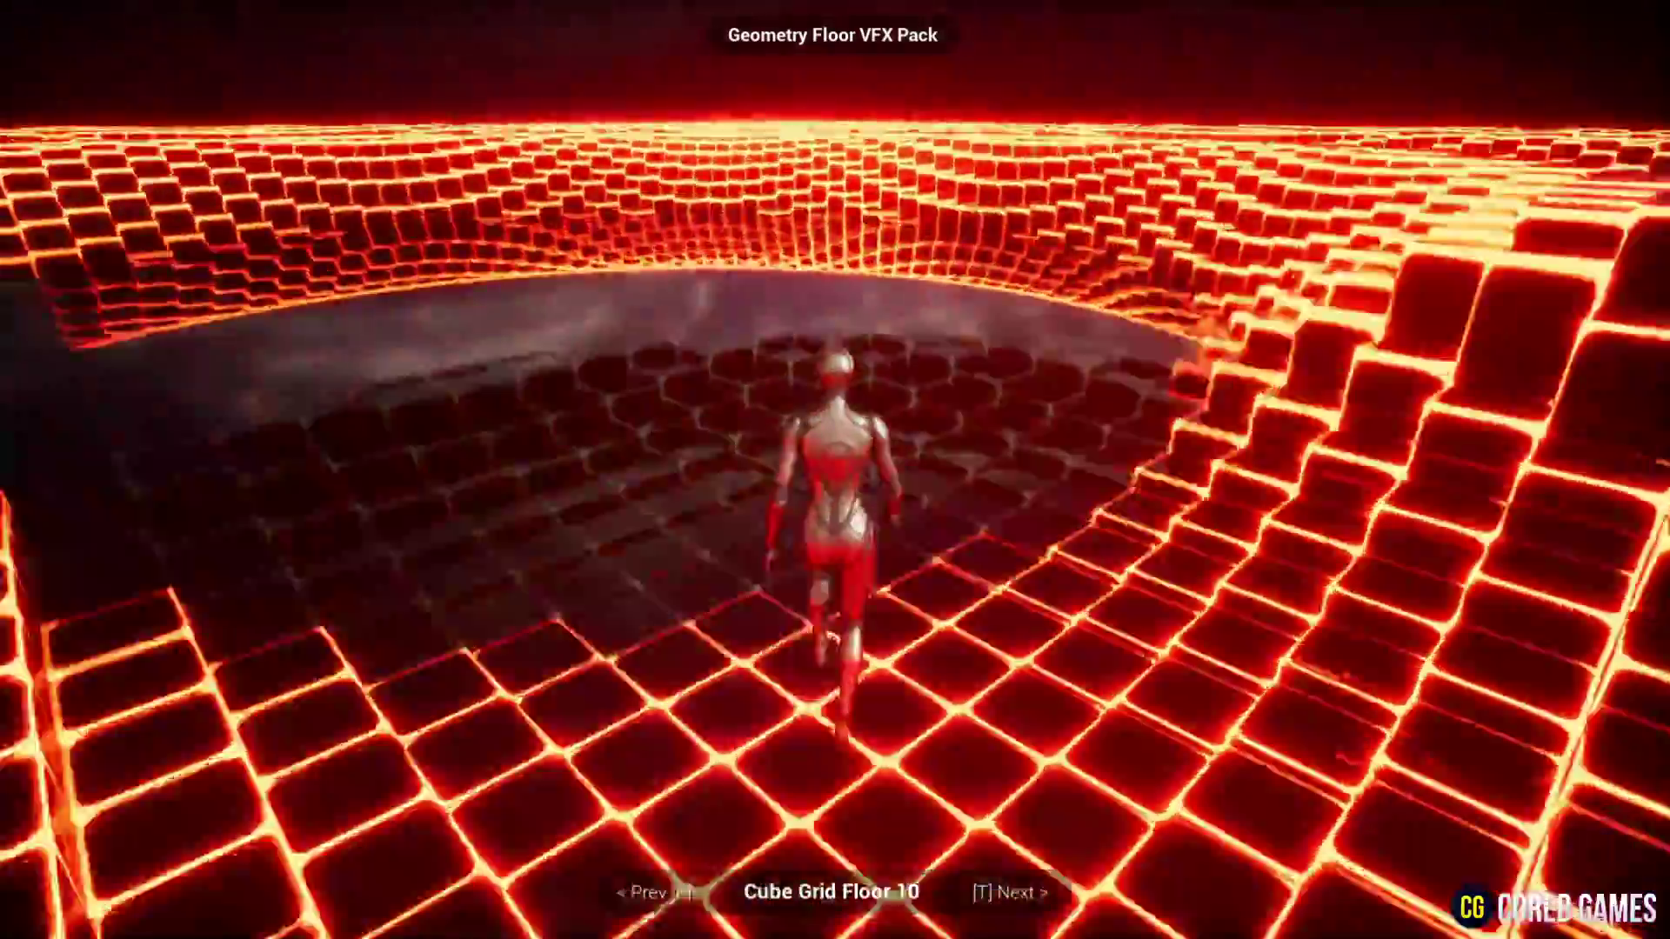
key("t")
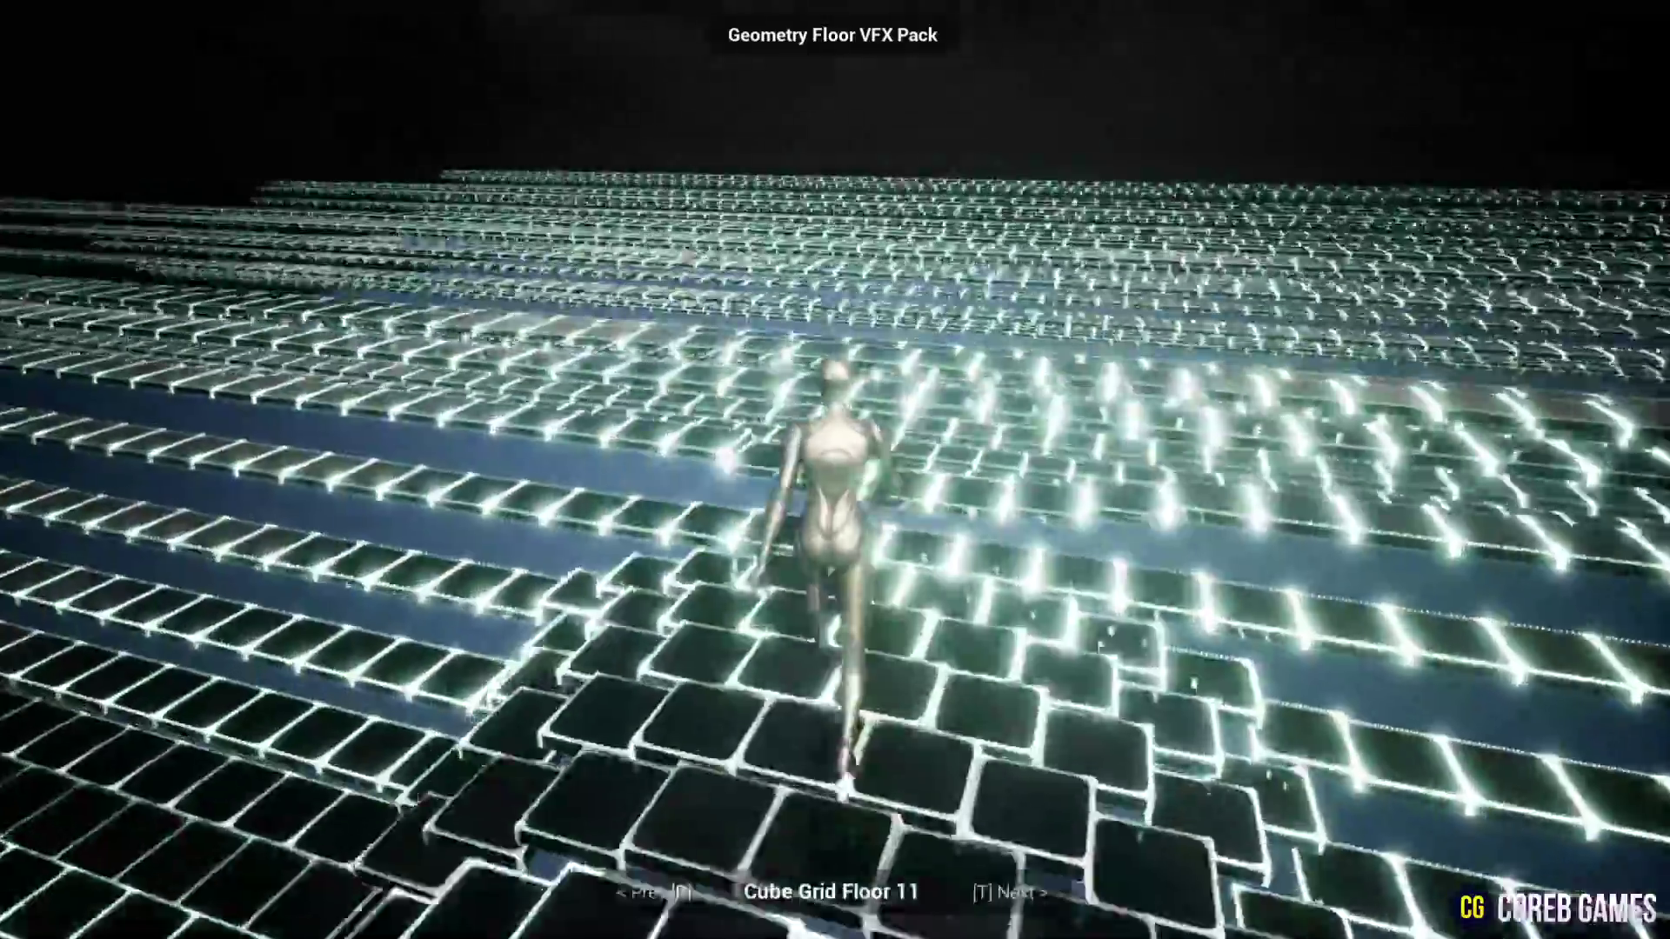
key("t")
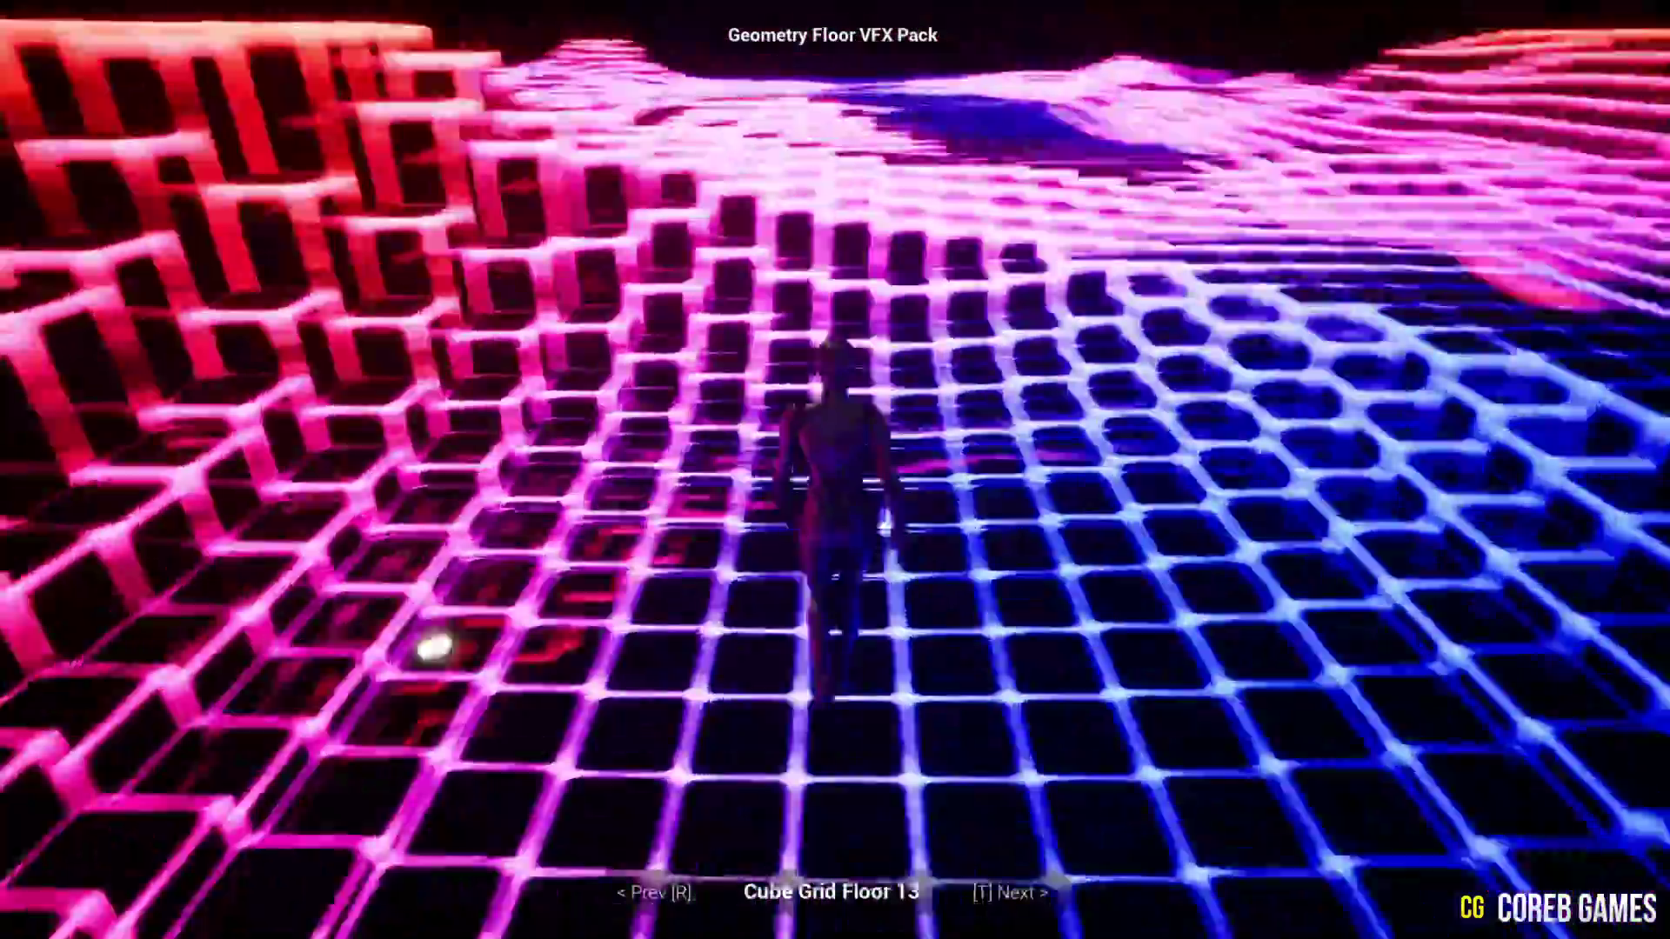
key("t")
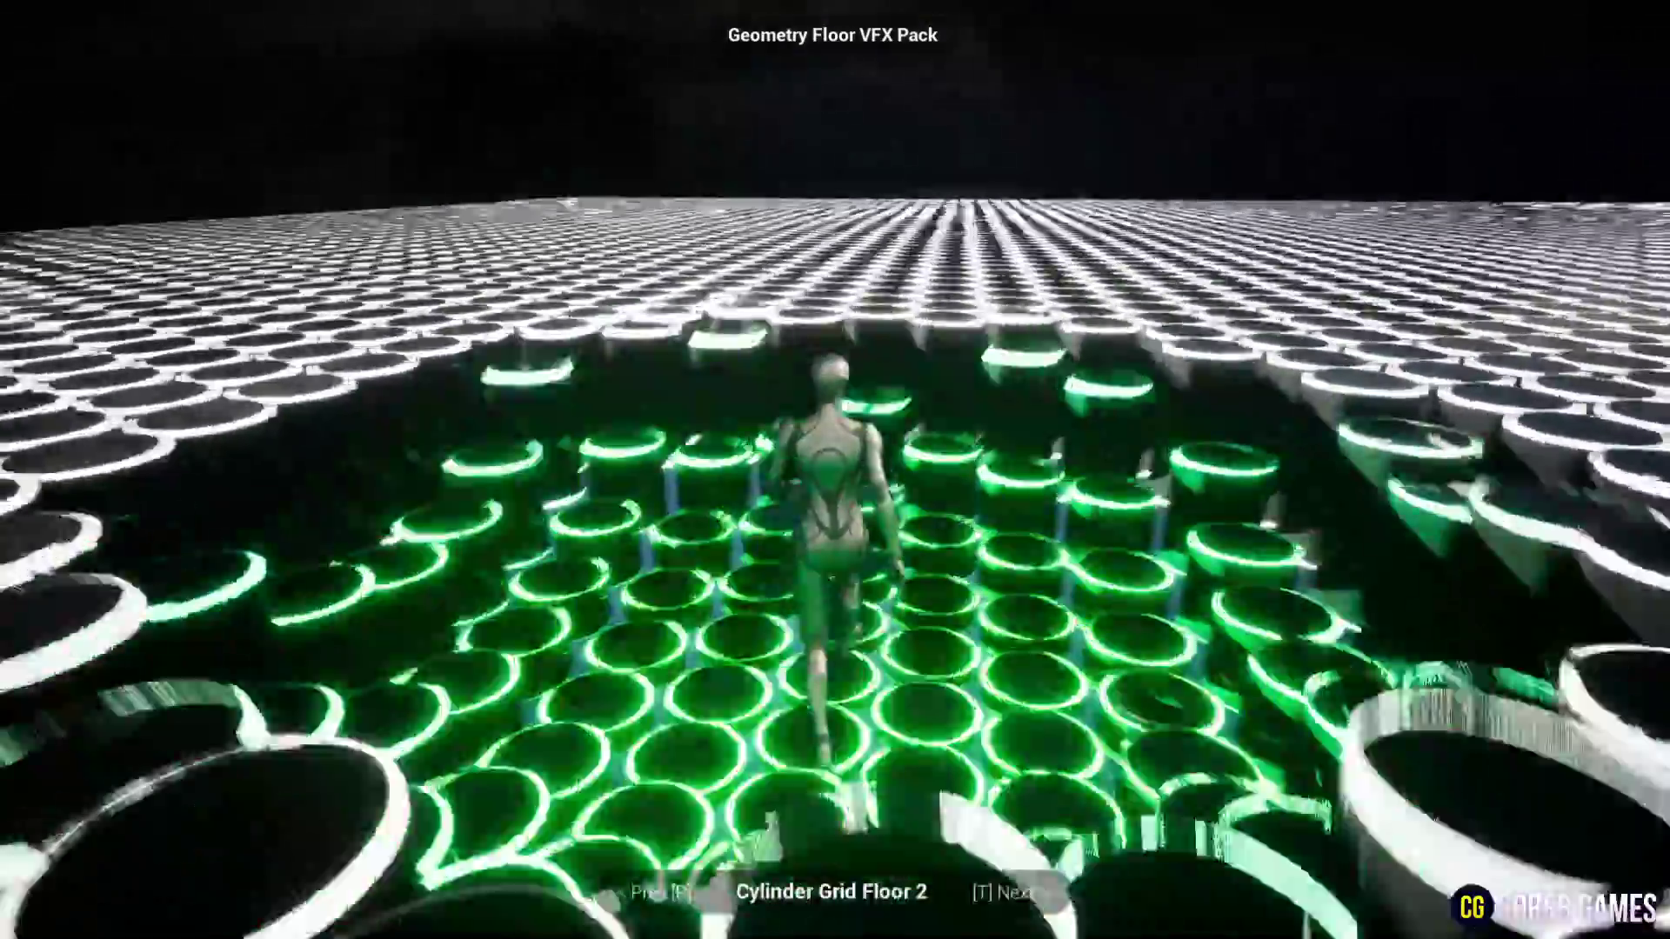
- Show Cylinder Grid Floor demos 3 through 6, then advance to the Hex Grid Floor demo
key("t")
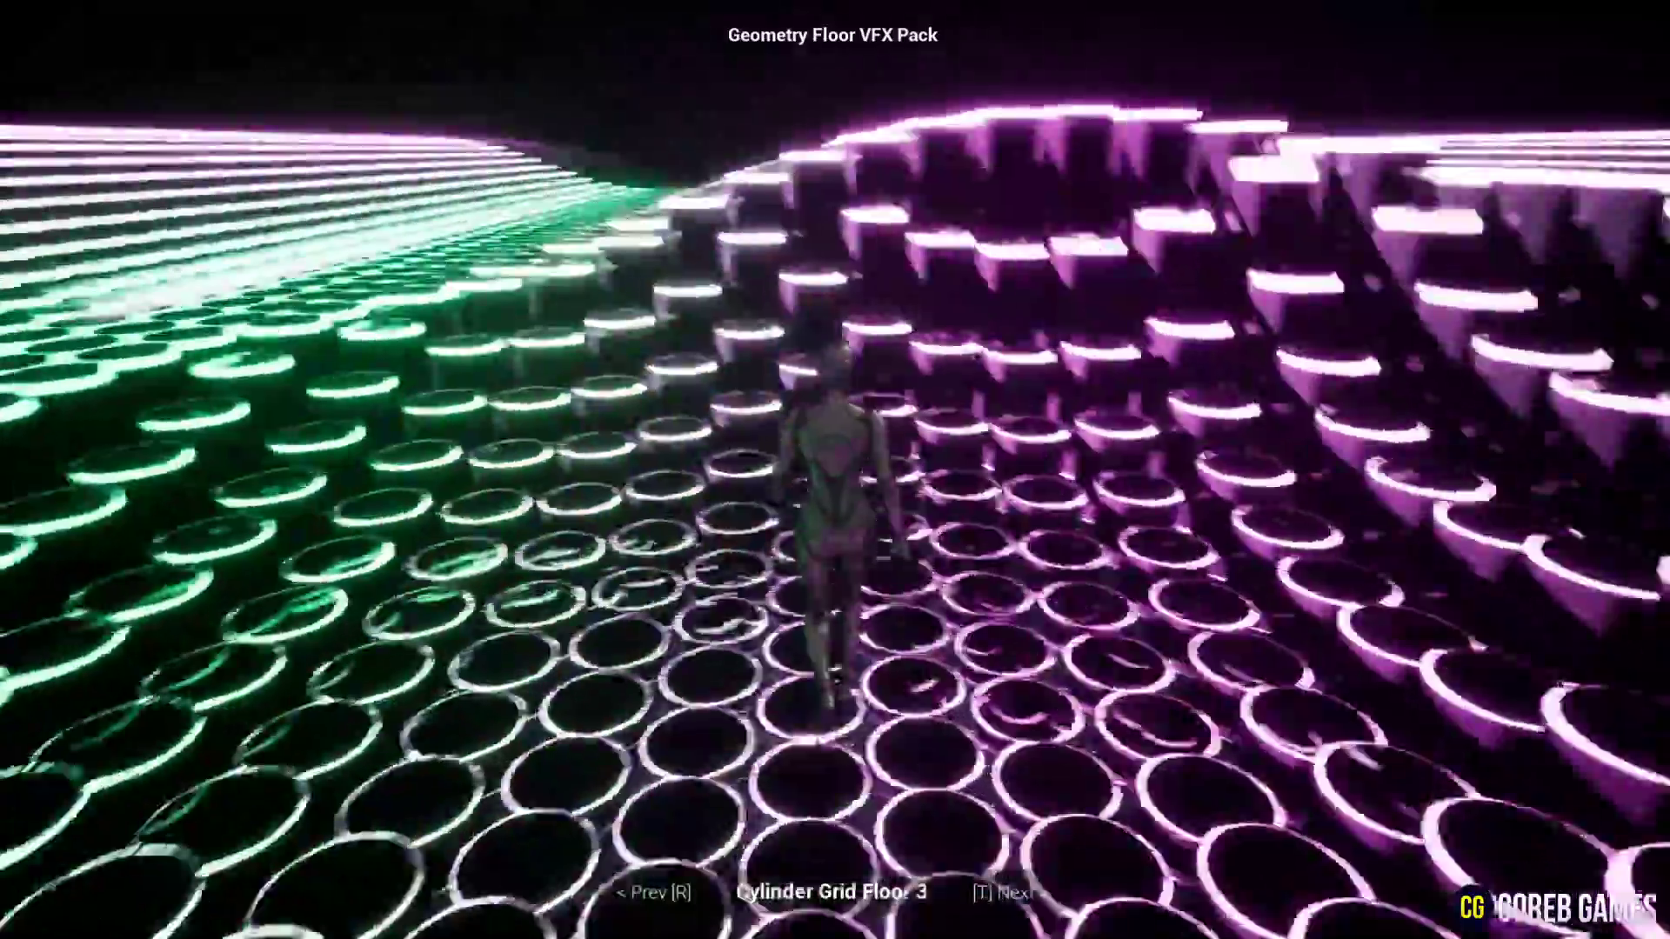
key("t")
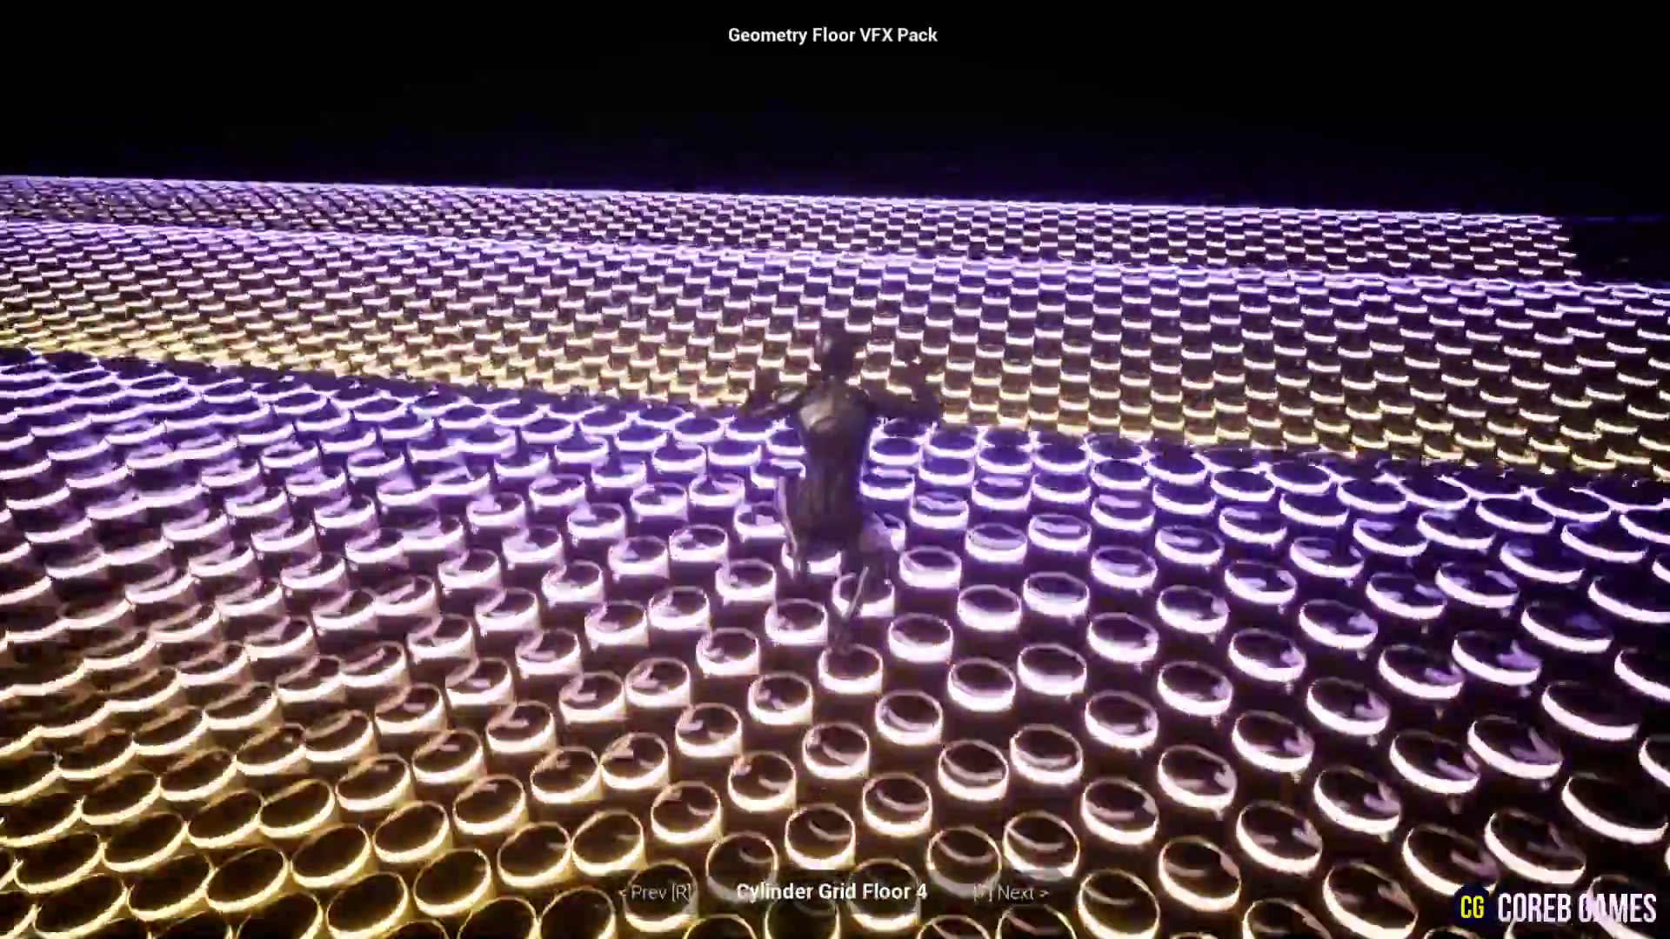
key("t")
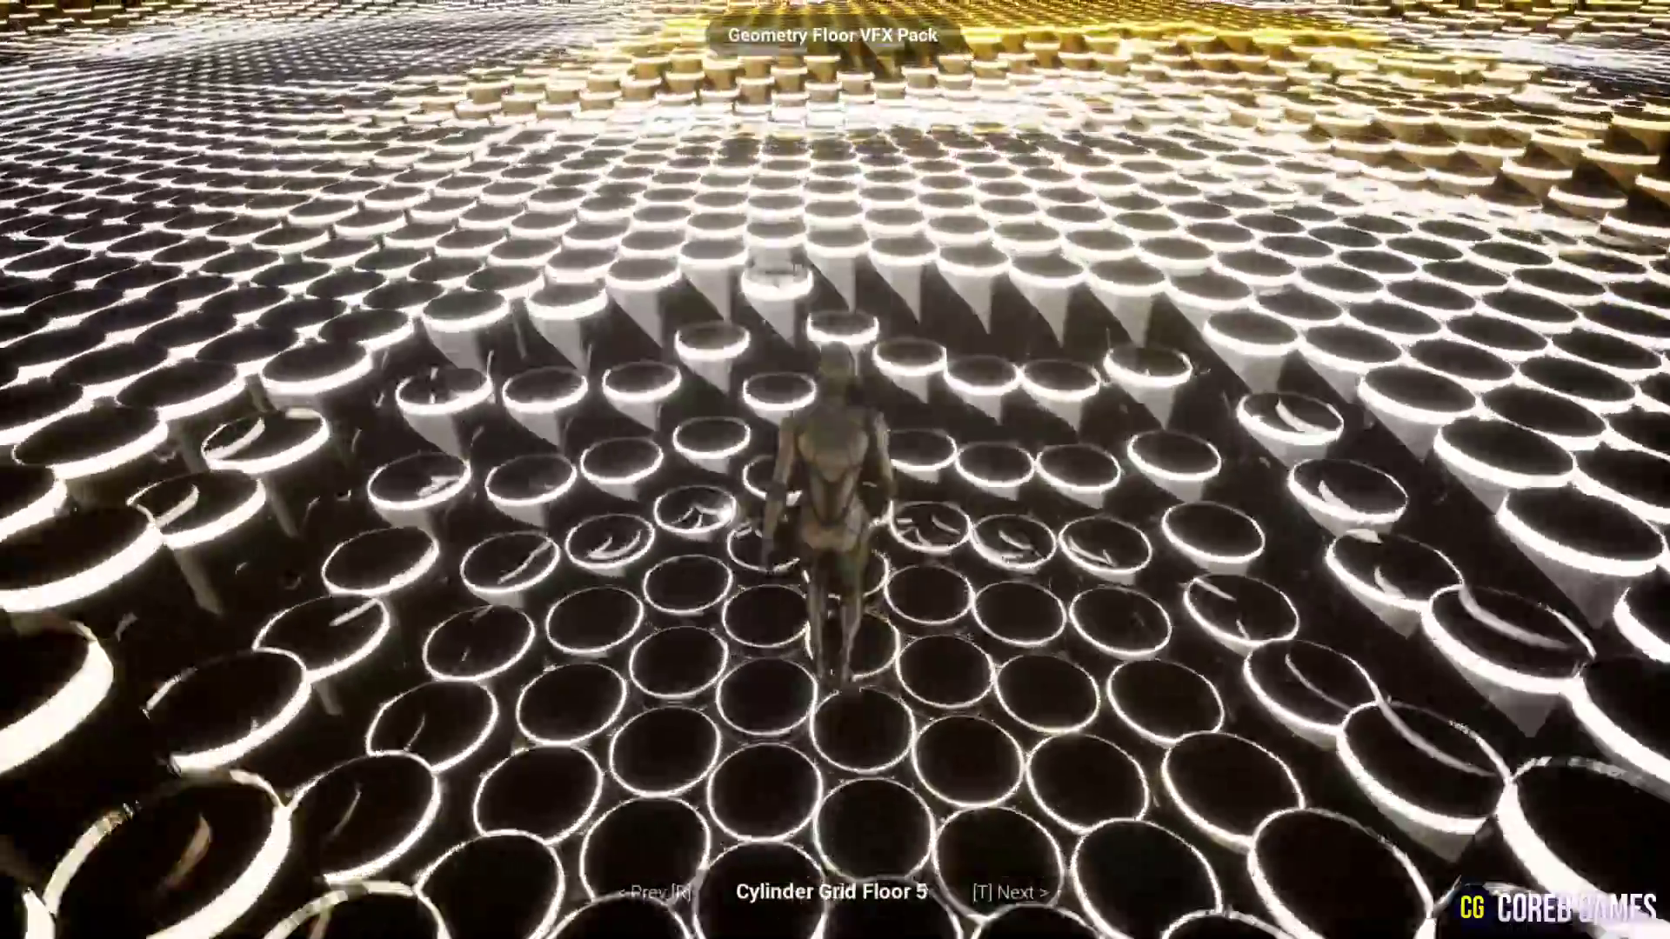
key("t")
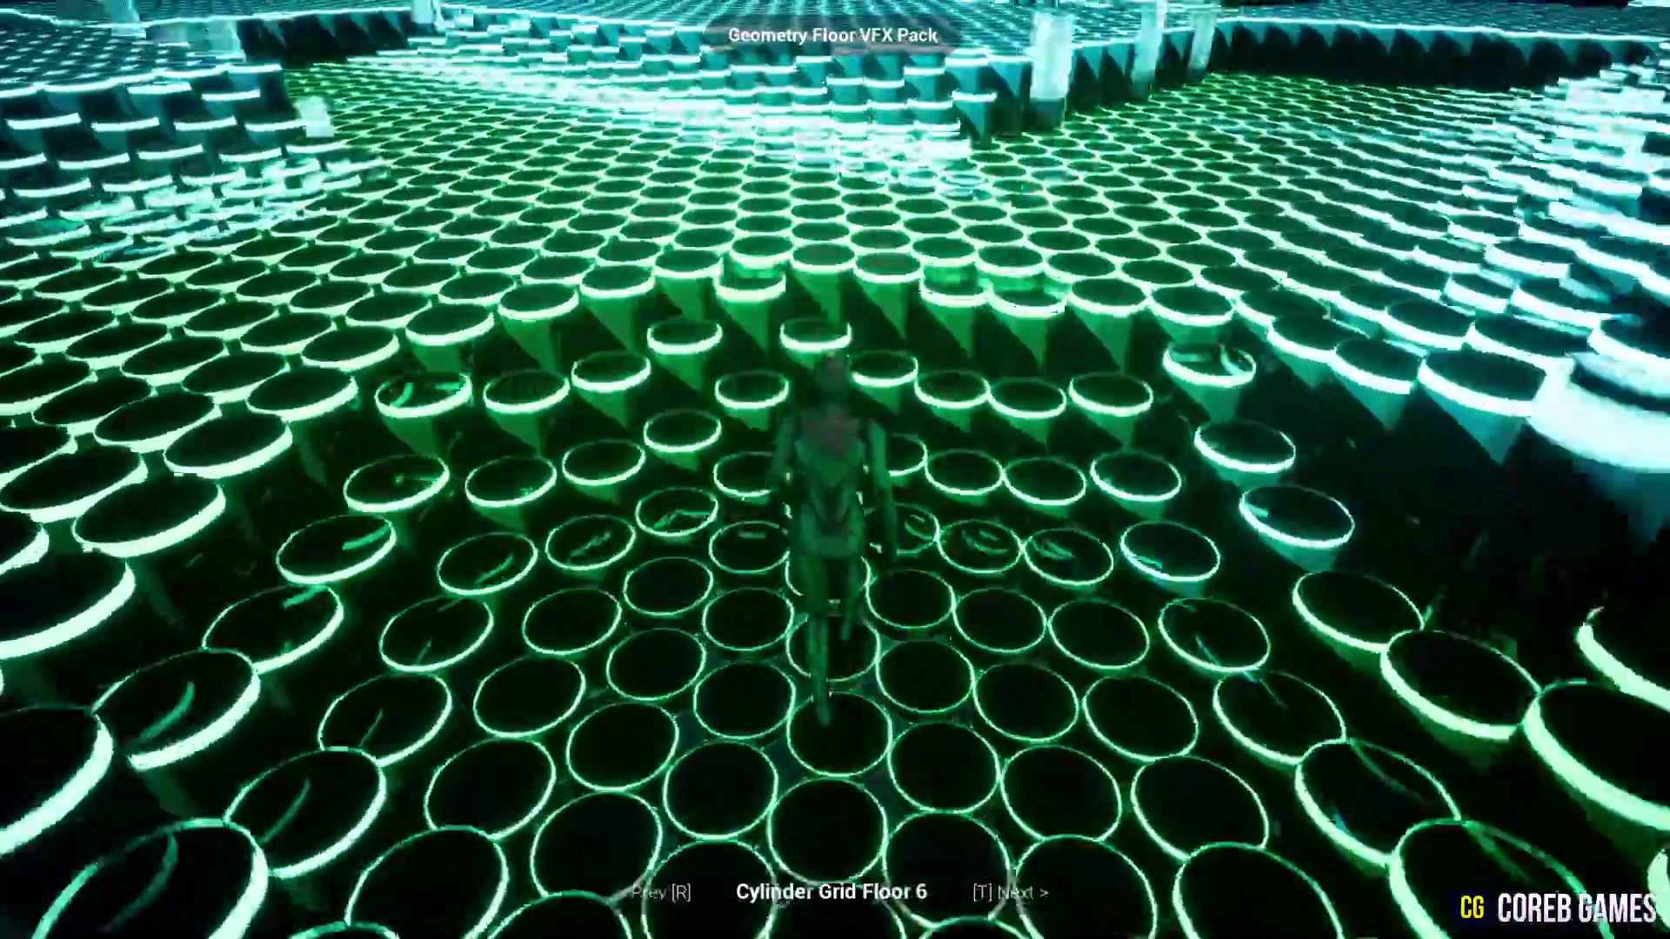
key("t")
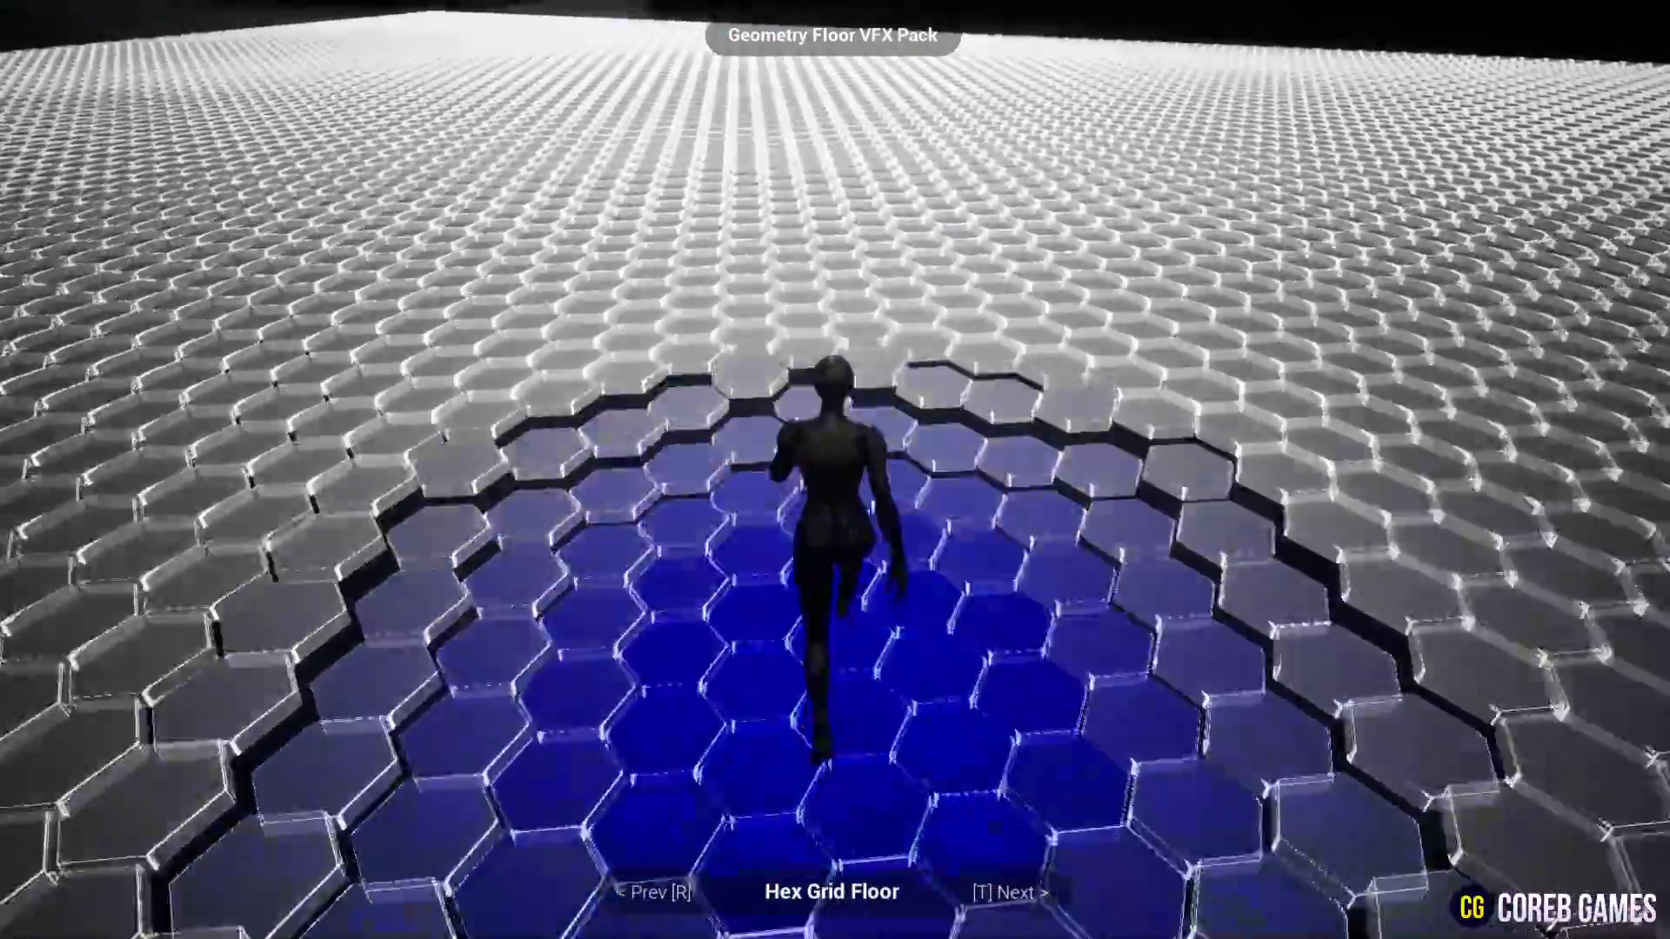
- Advance through the Hex Grid Floor demos from Floor 2 up to Hex Grid Floor 14
key("t")
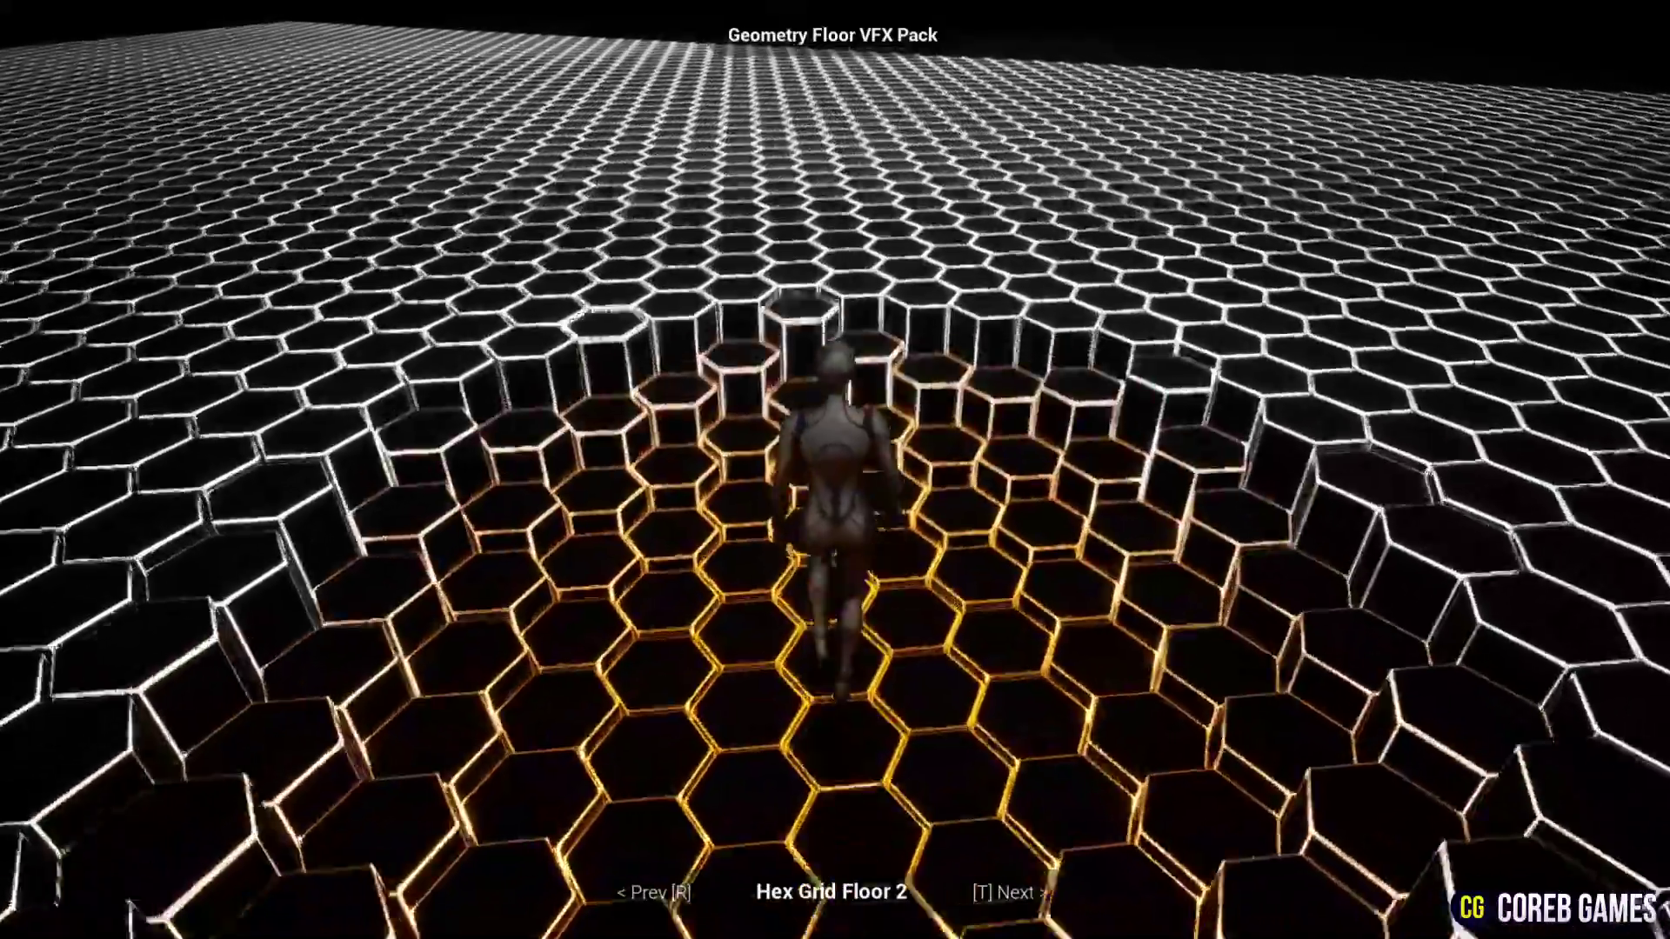
key("t")
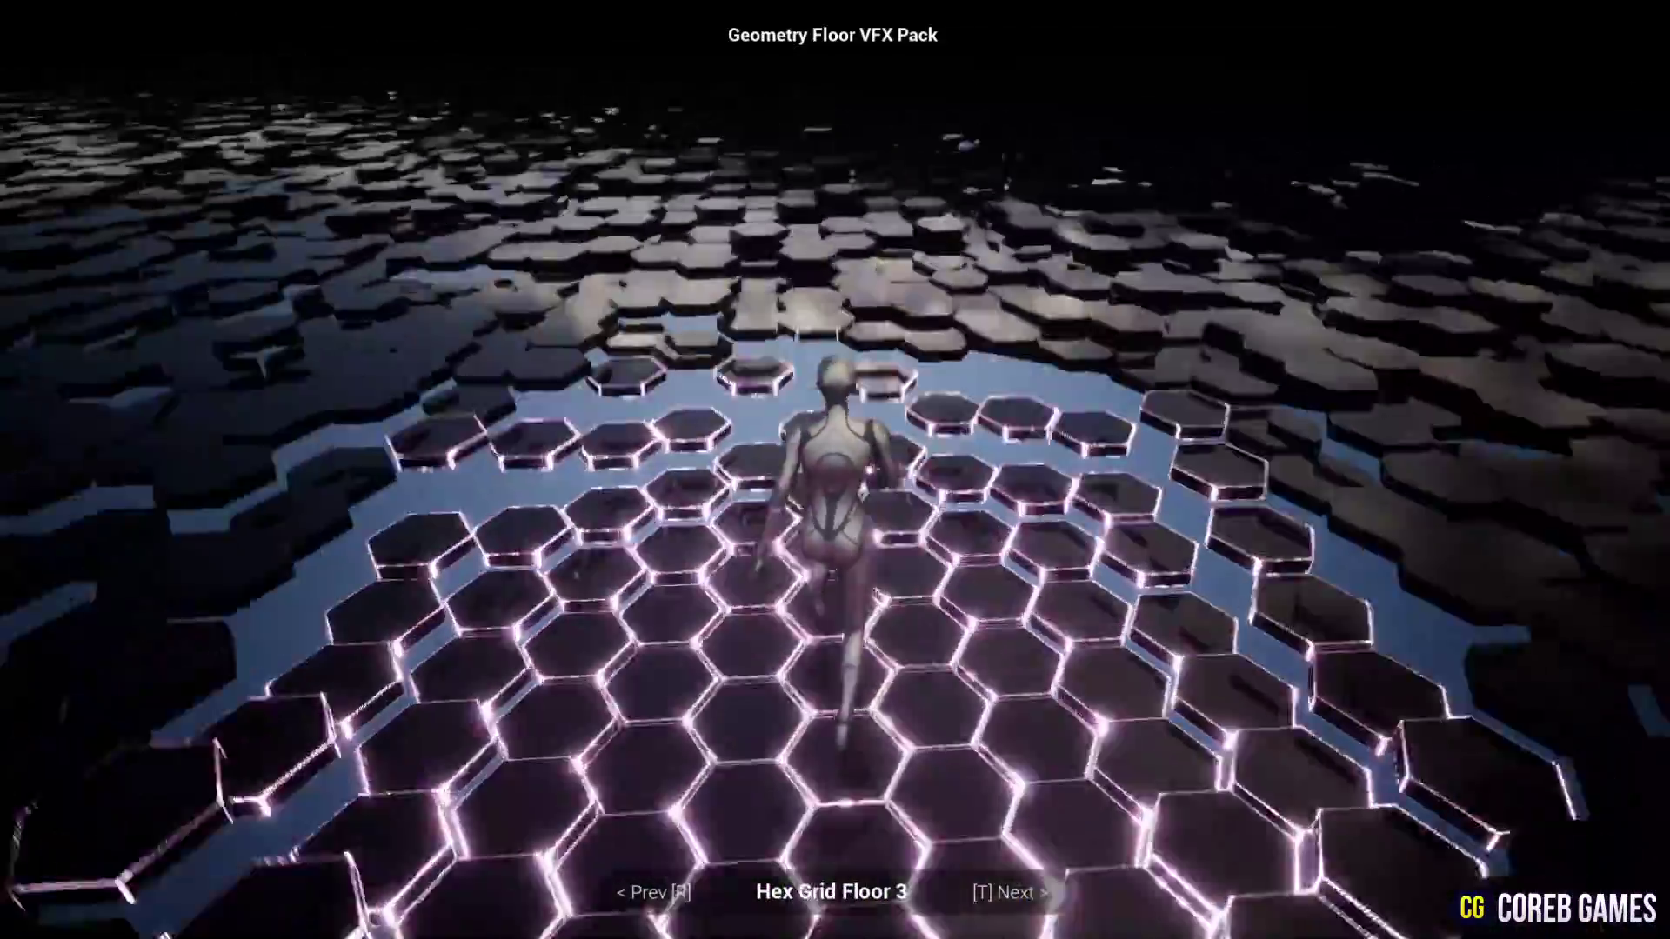
key("t")
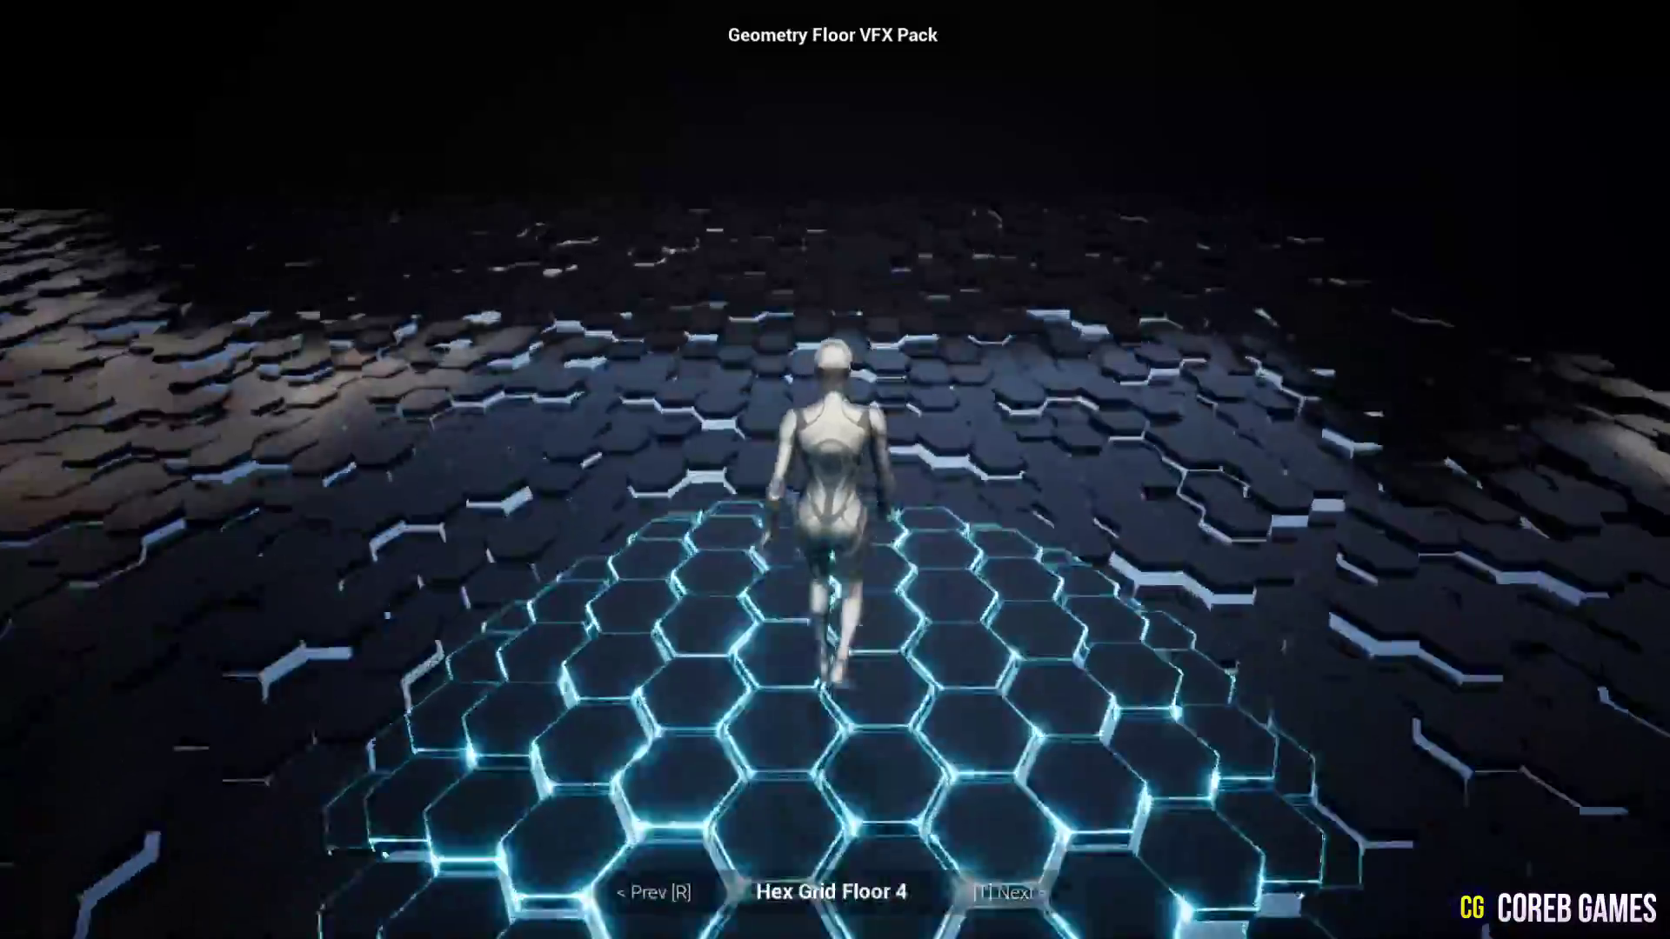
key("t")
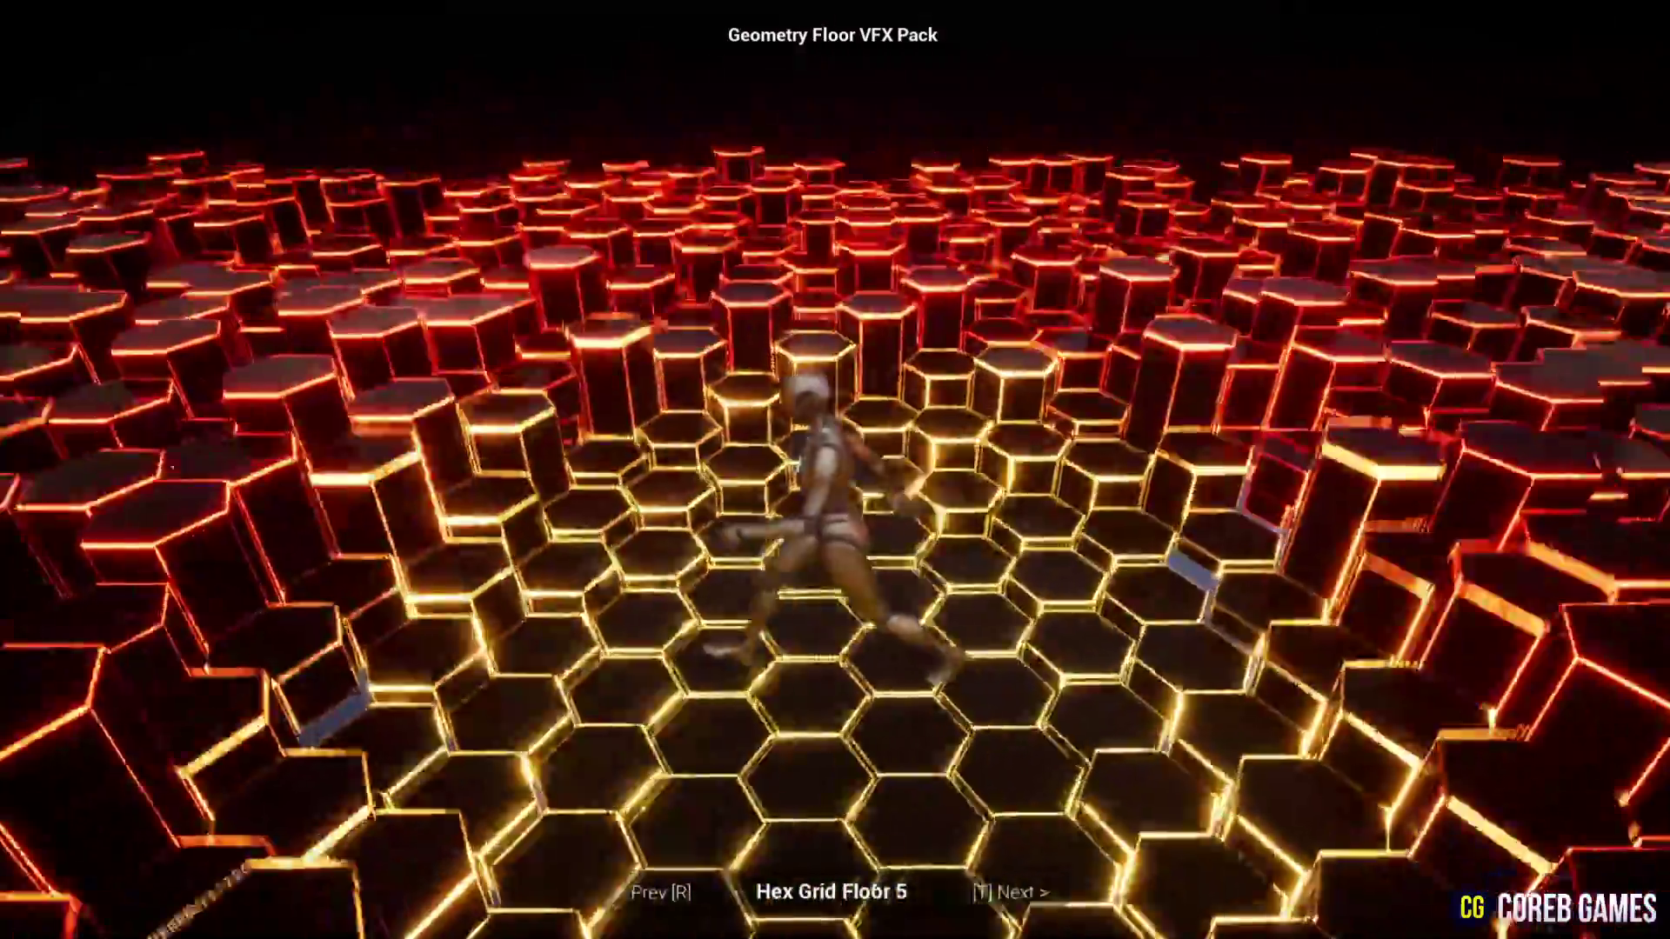
key("t")
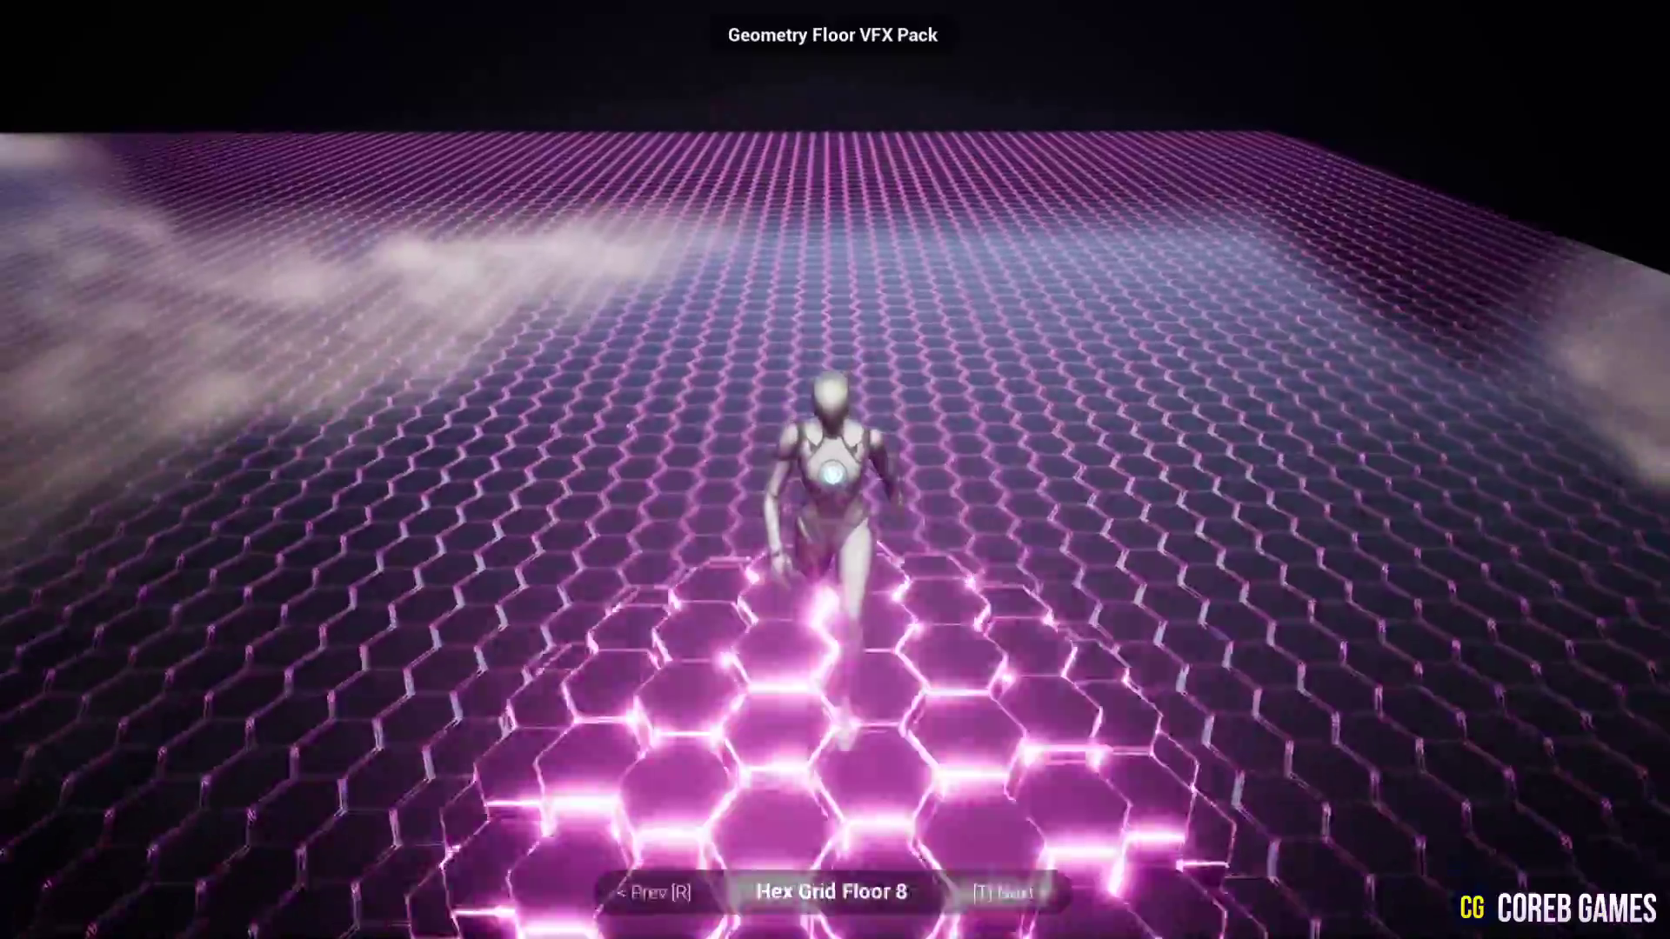
key("t")
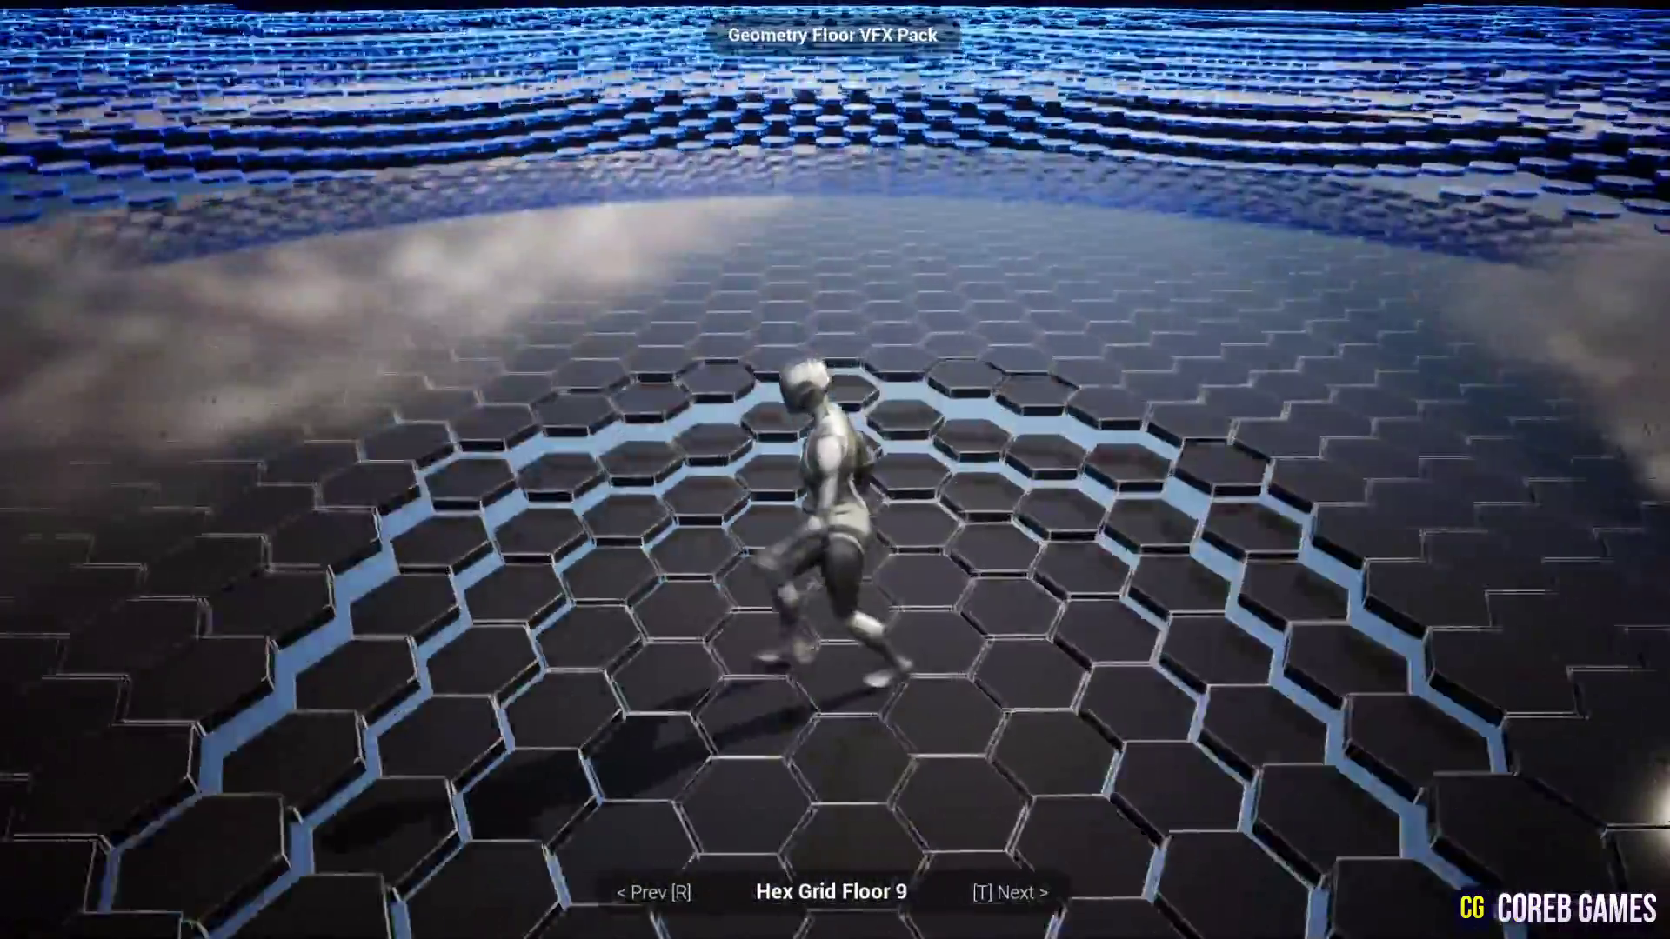
key("t")
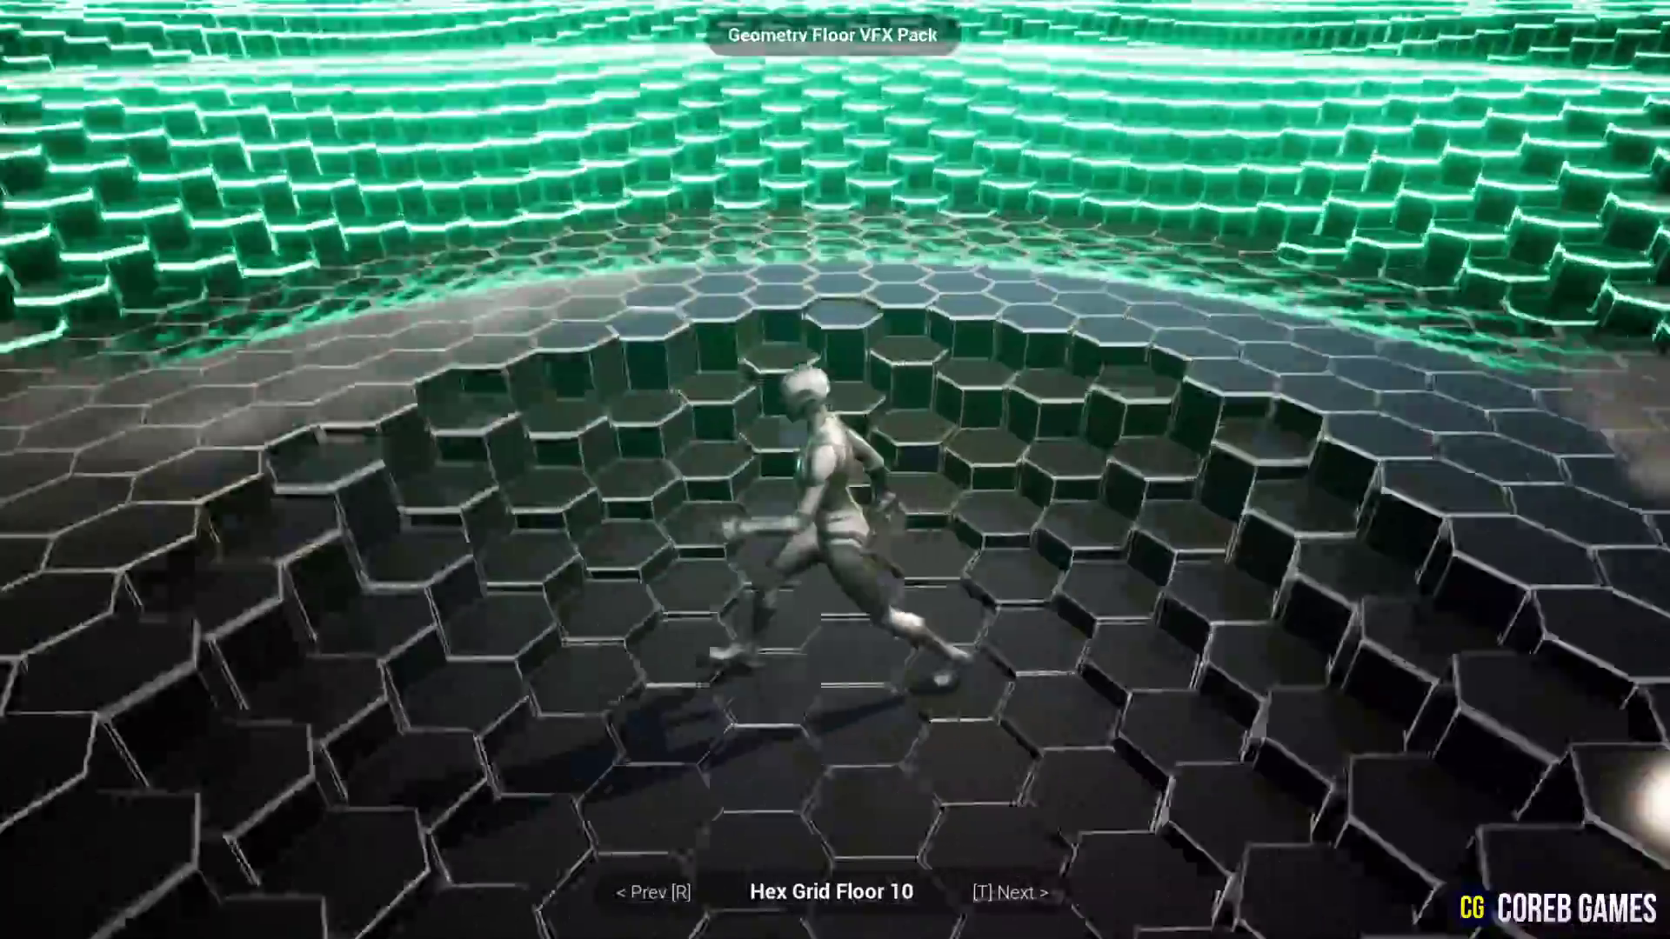
key("t")
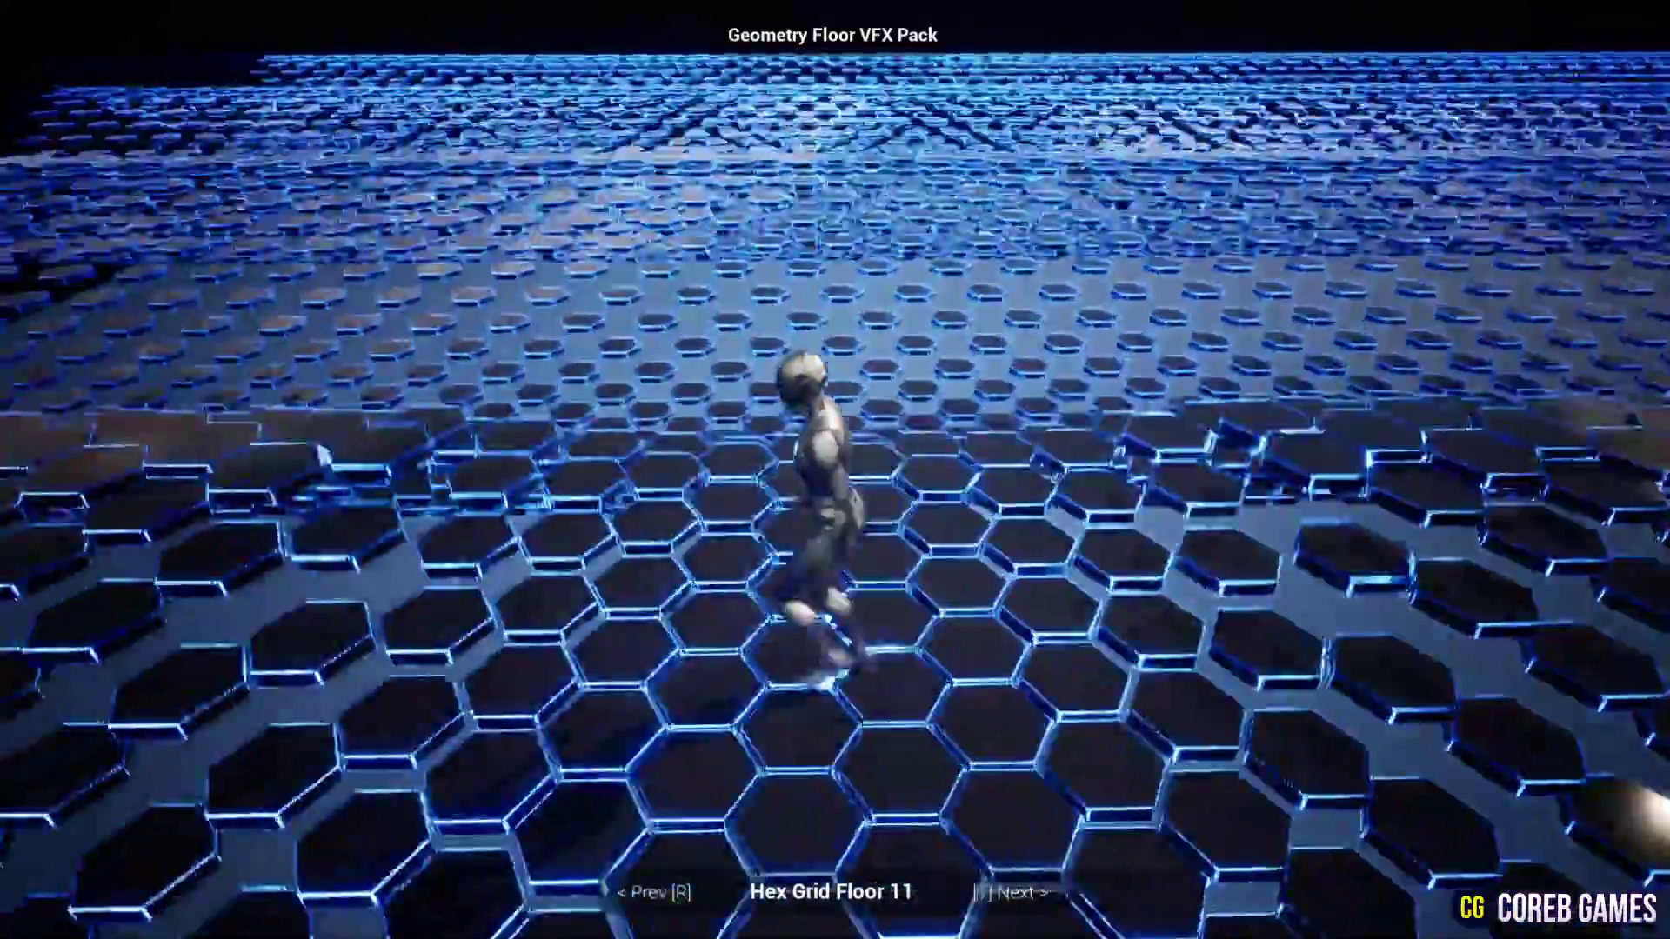
key("t")
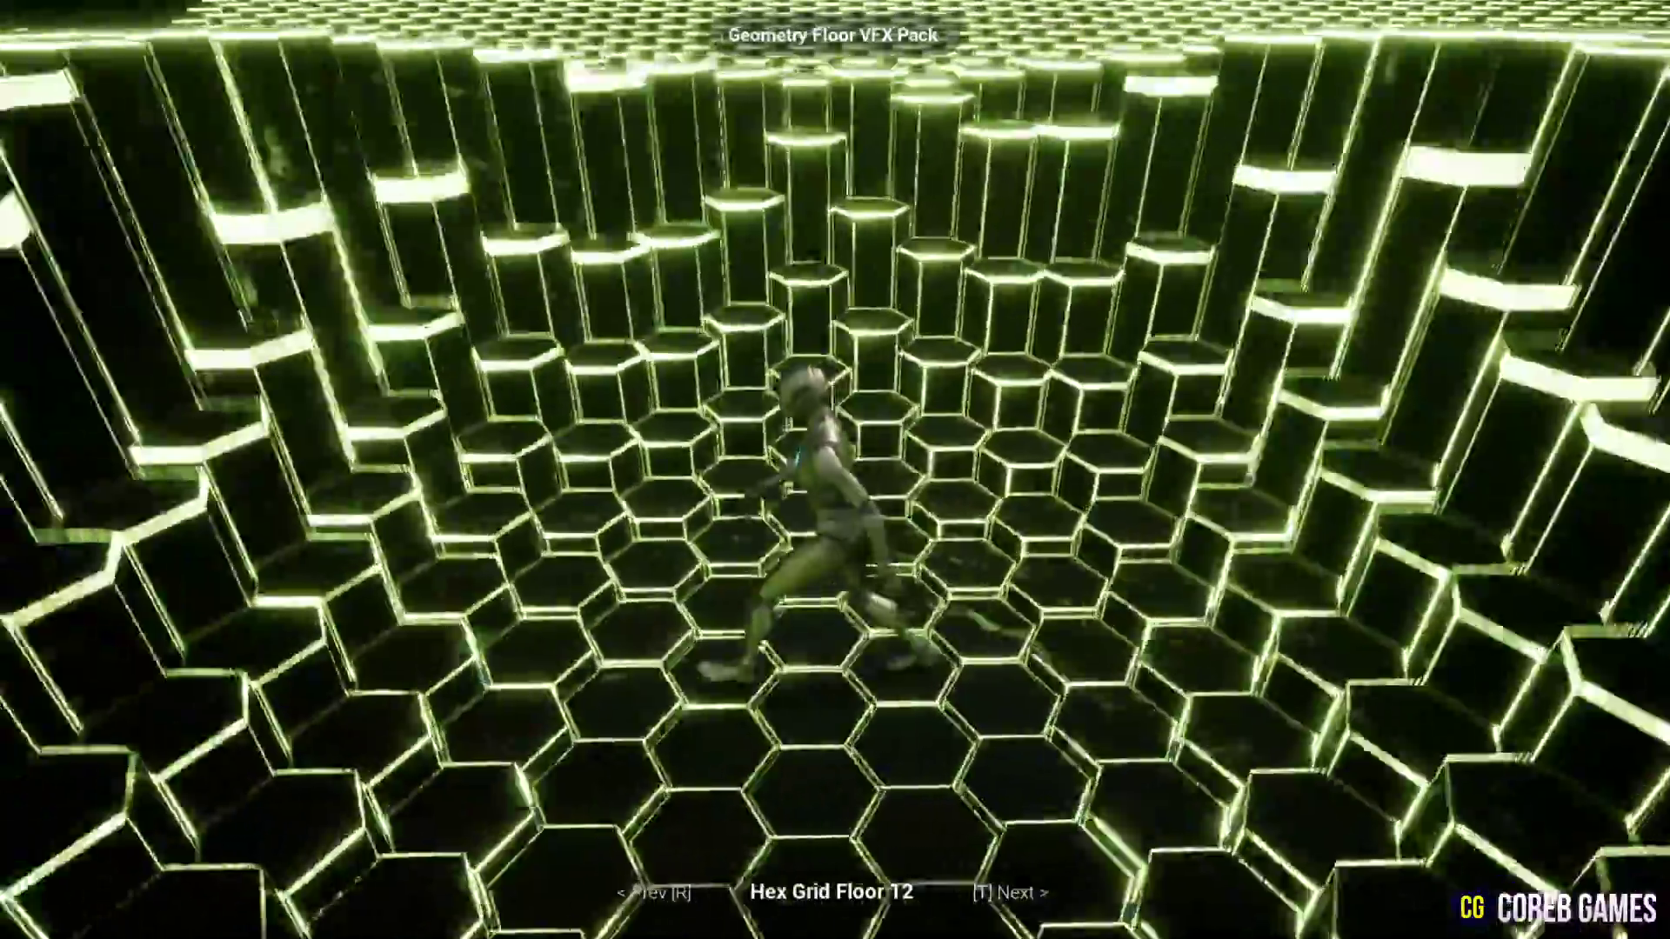
key("t")
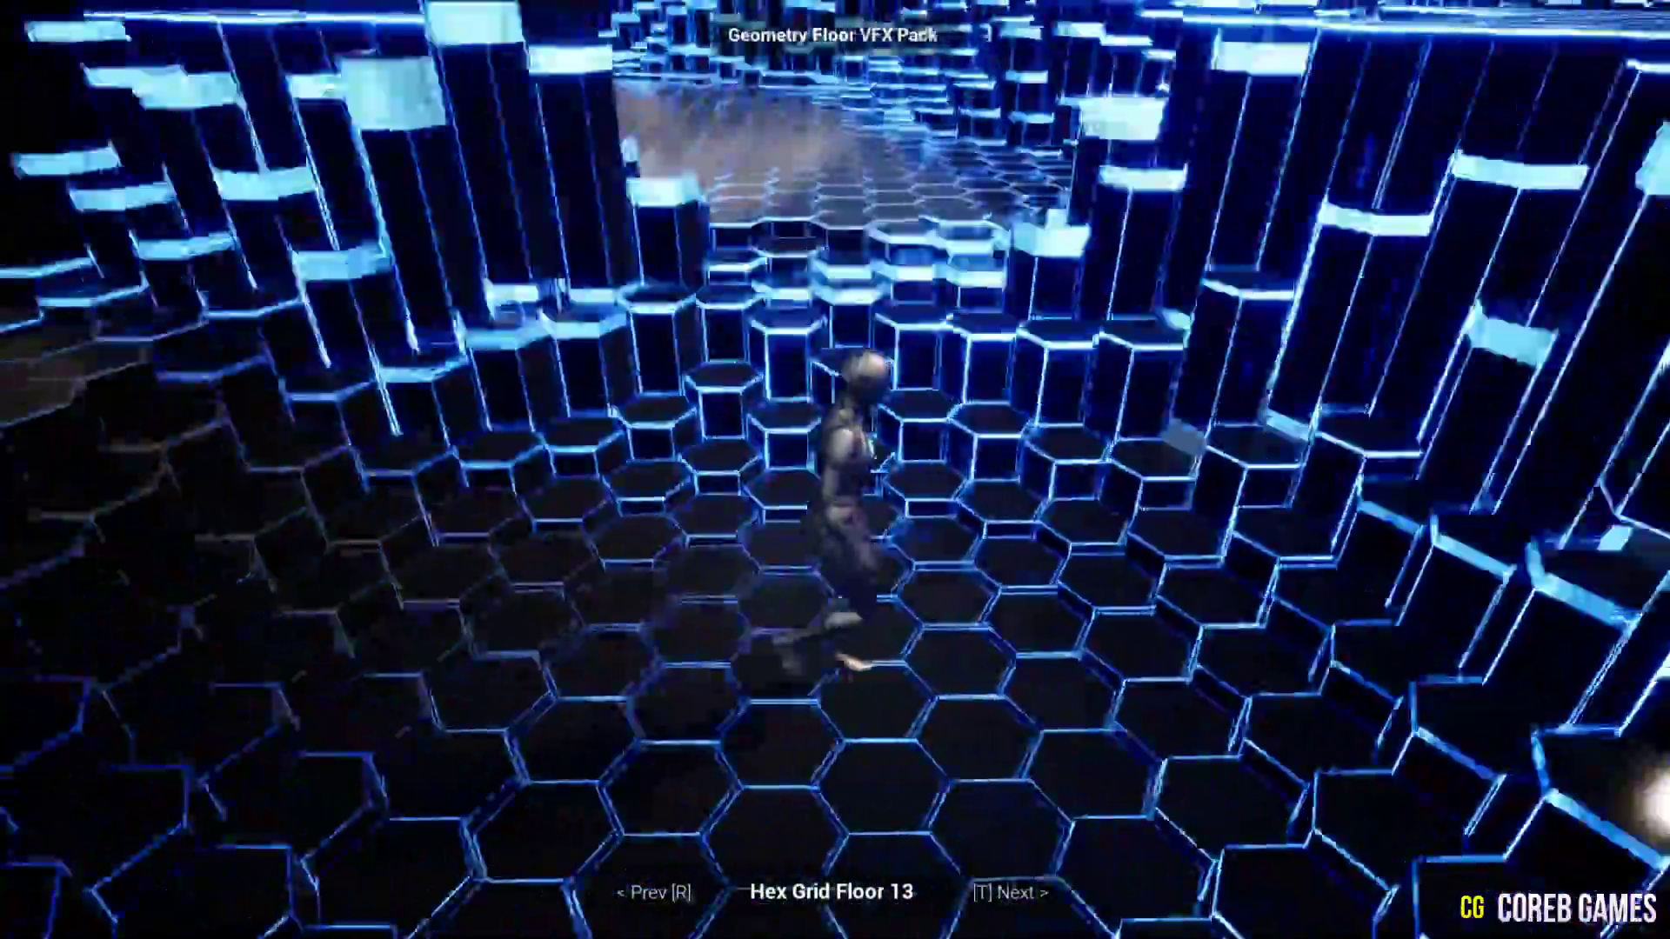
key("t")
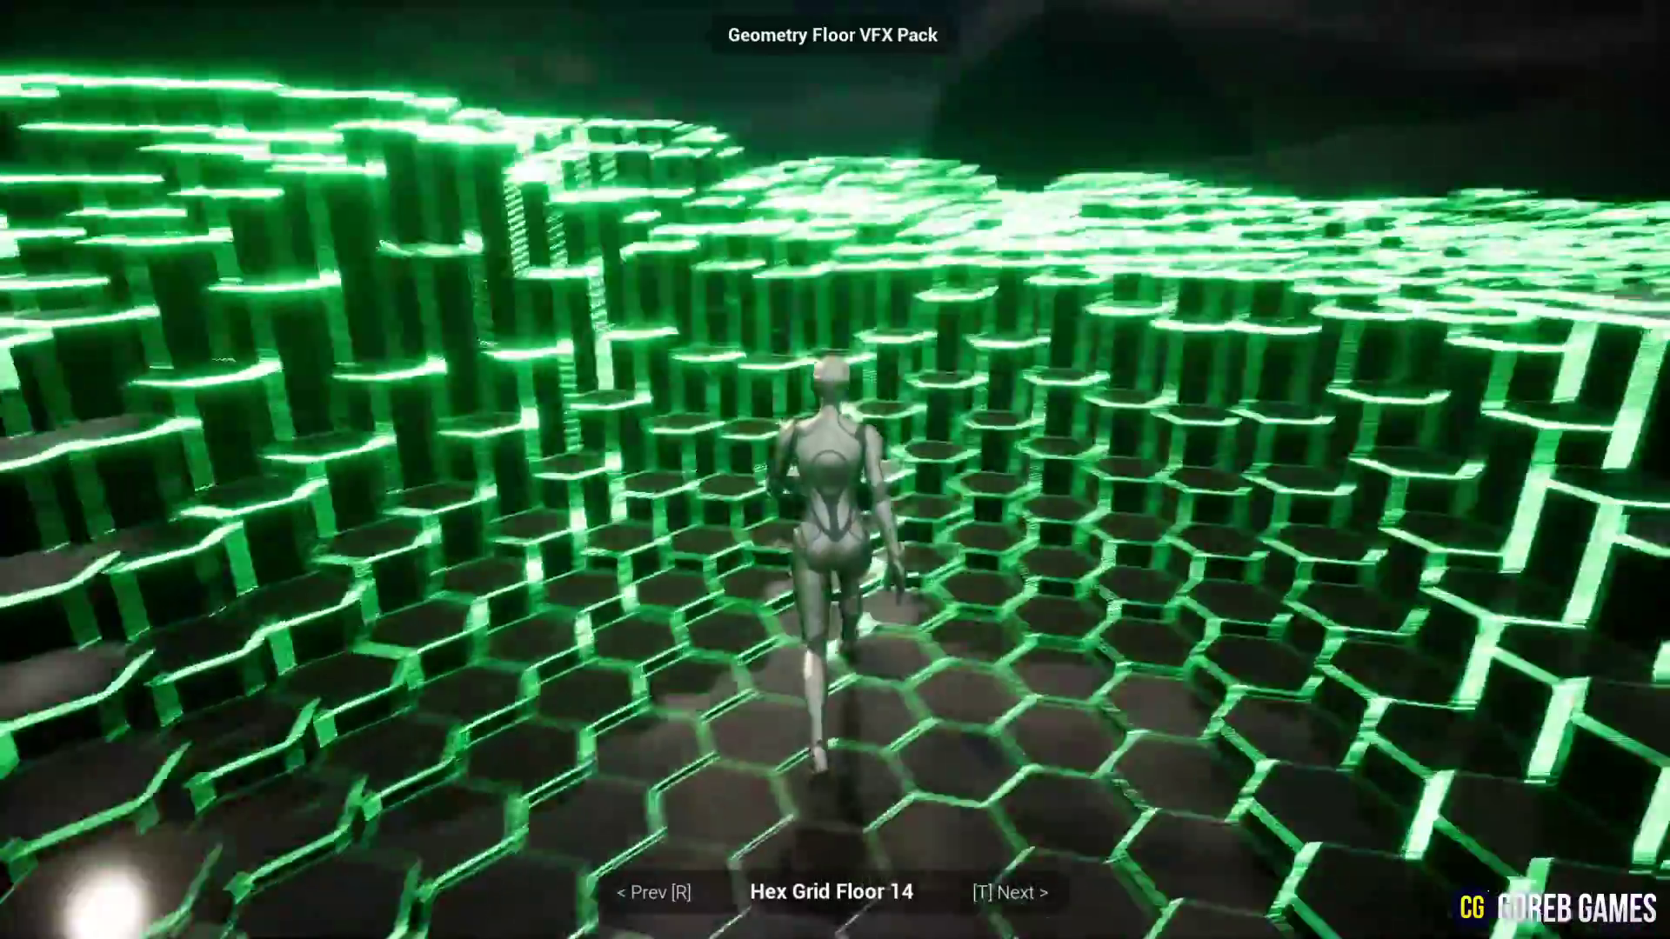
- Preview Octagon Grid Floor presets 1–8, then view NS_CubeGridFloor10's red ring wave from above
key("t")
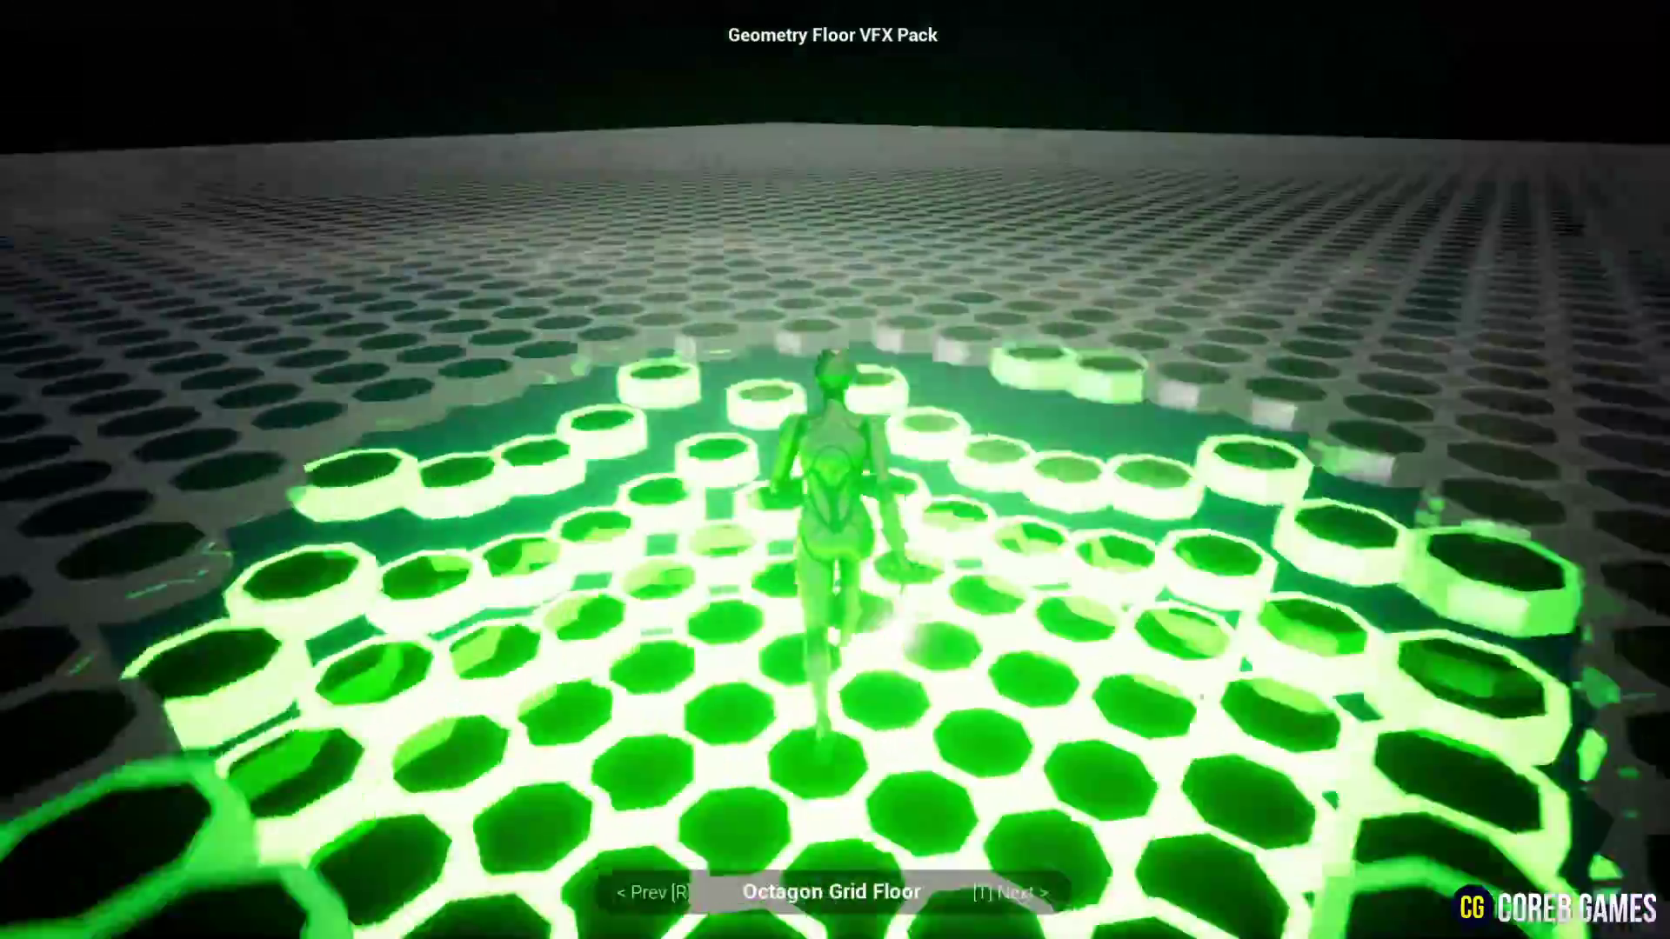
key("t")
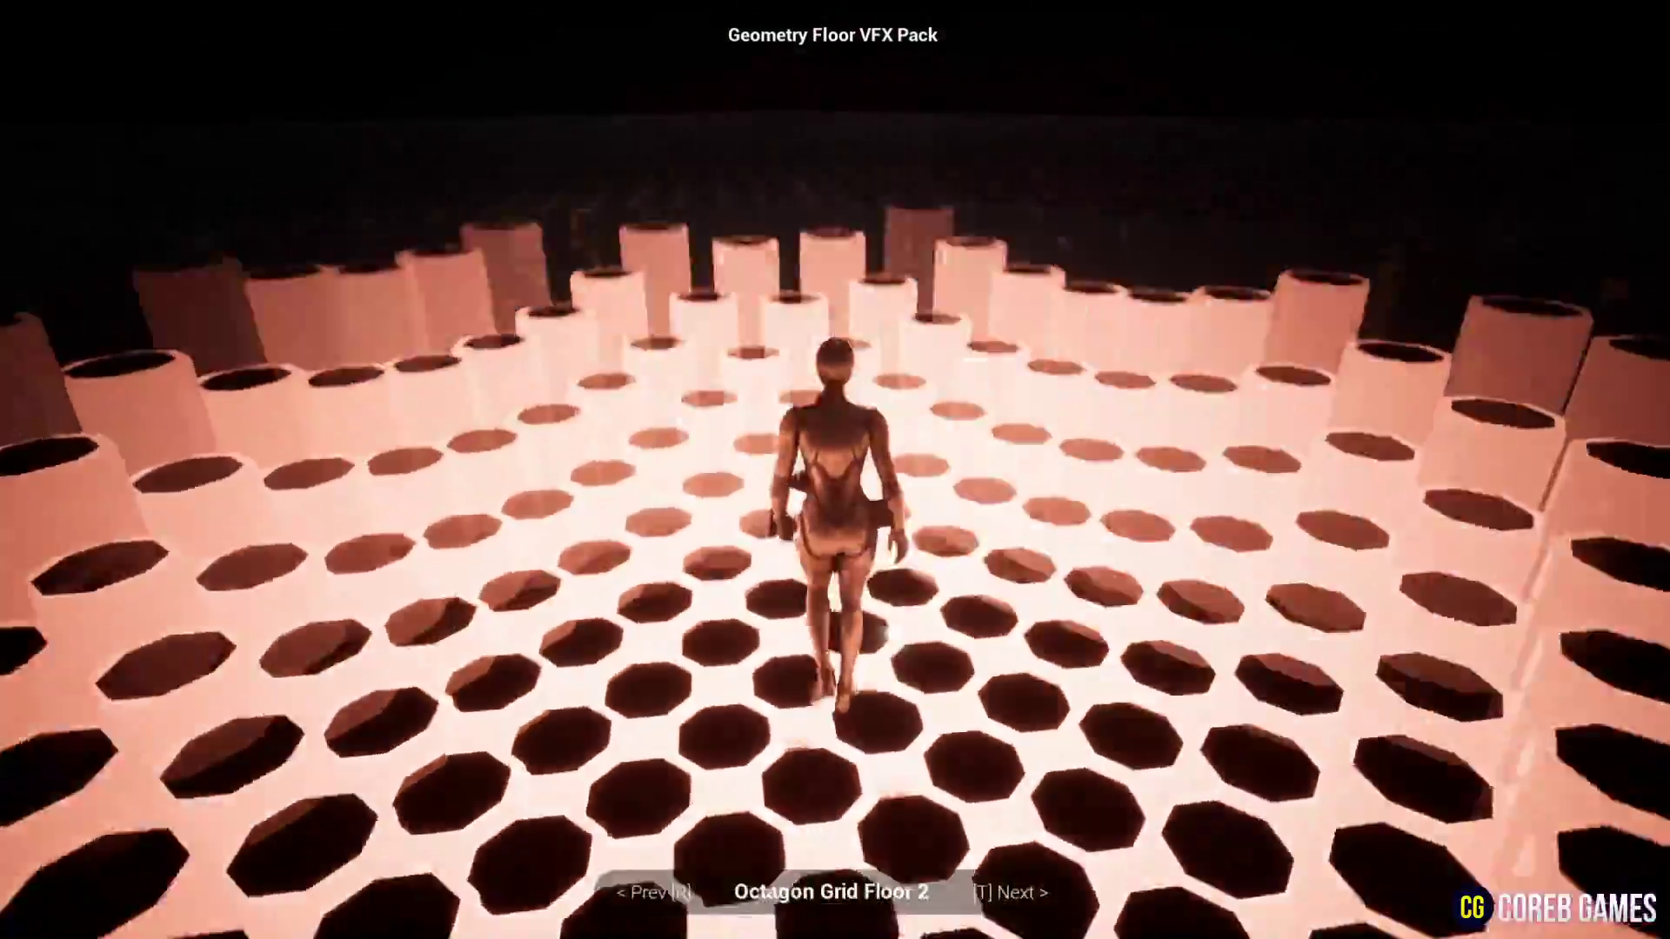
key("t")
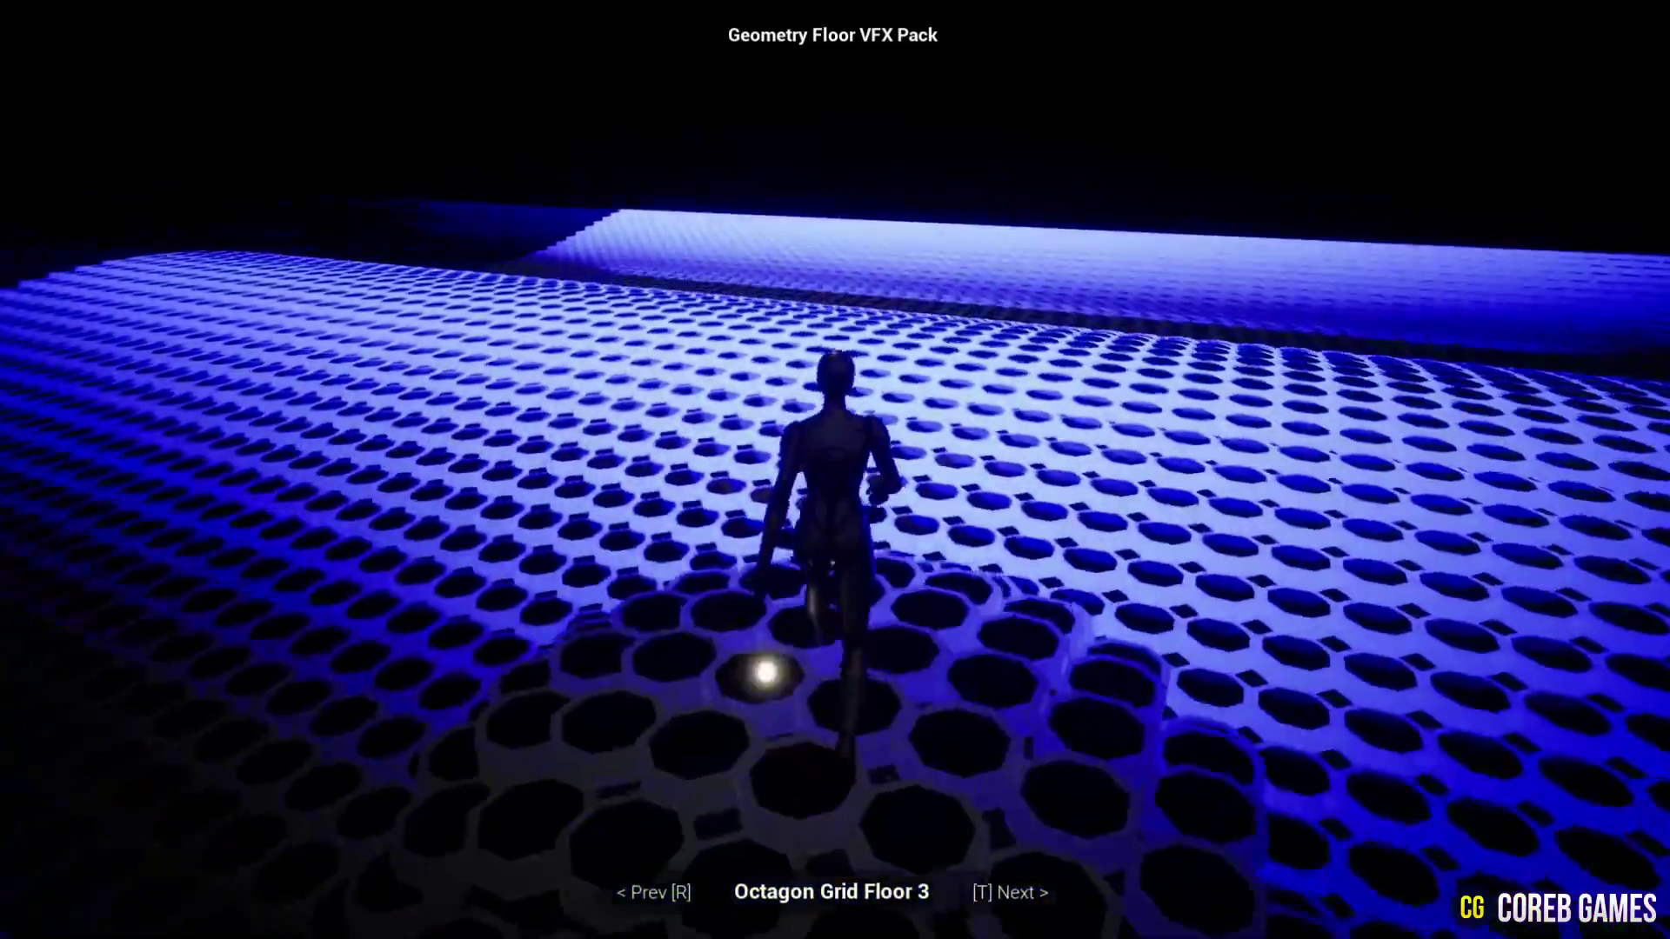
key("t")
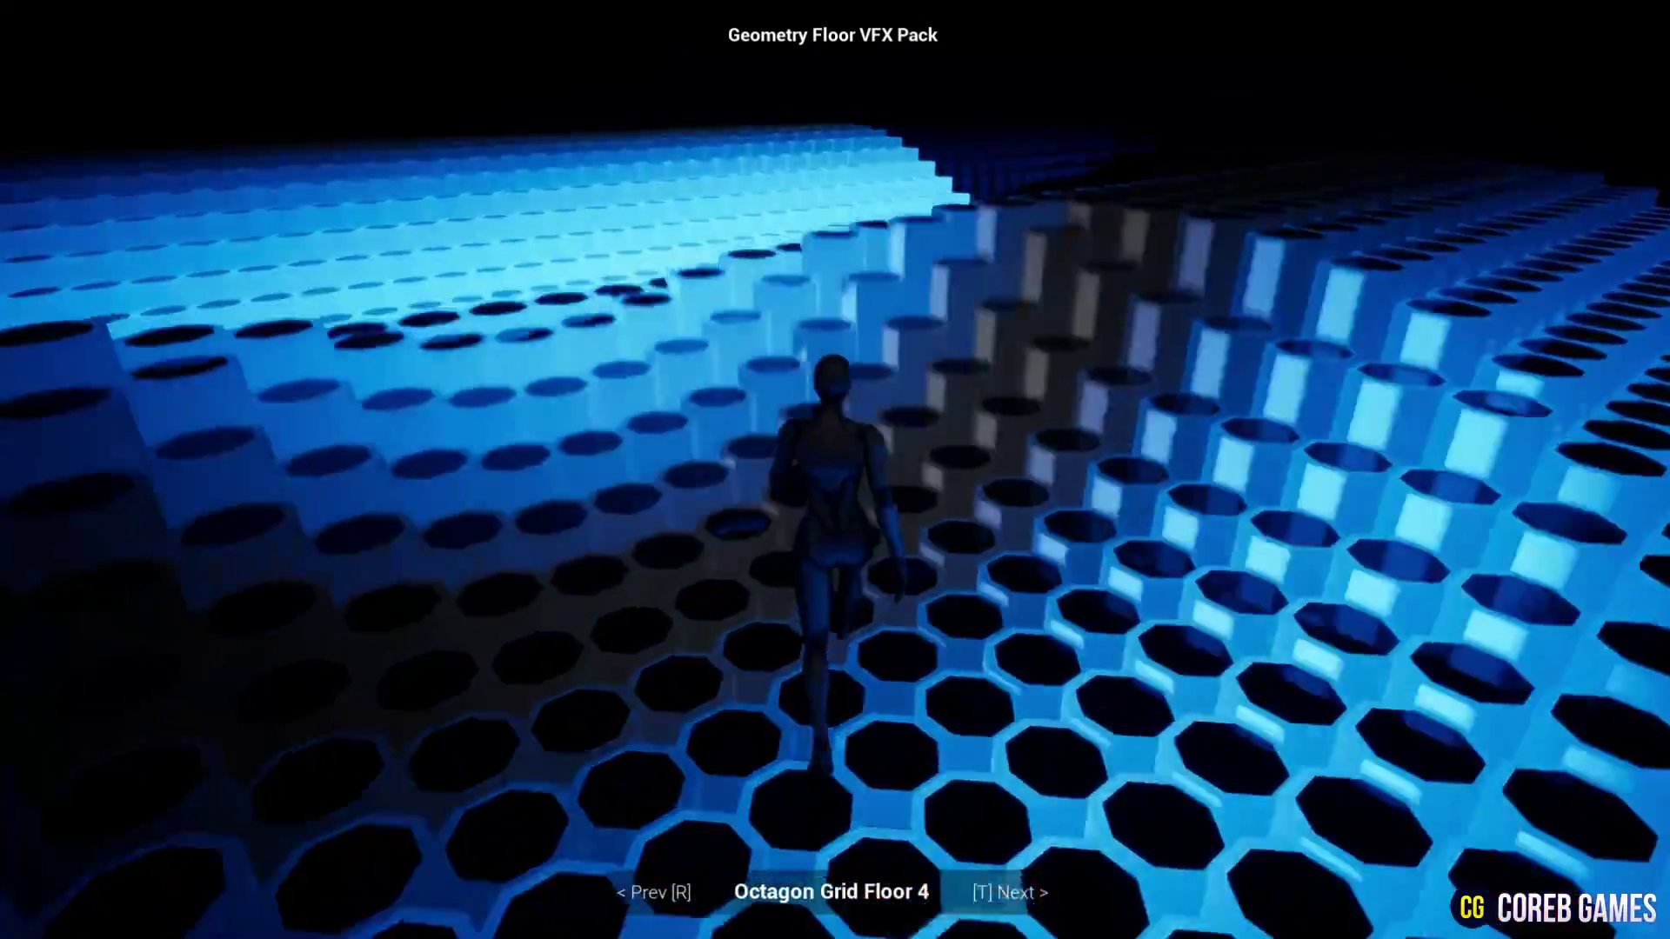
key("t")
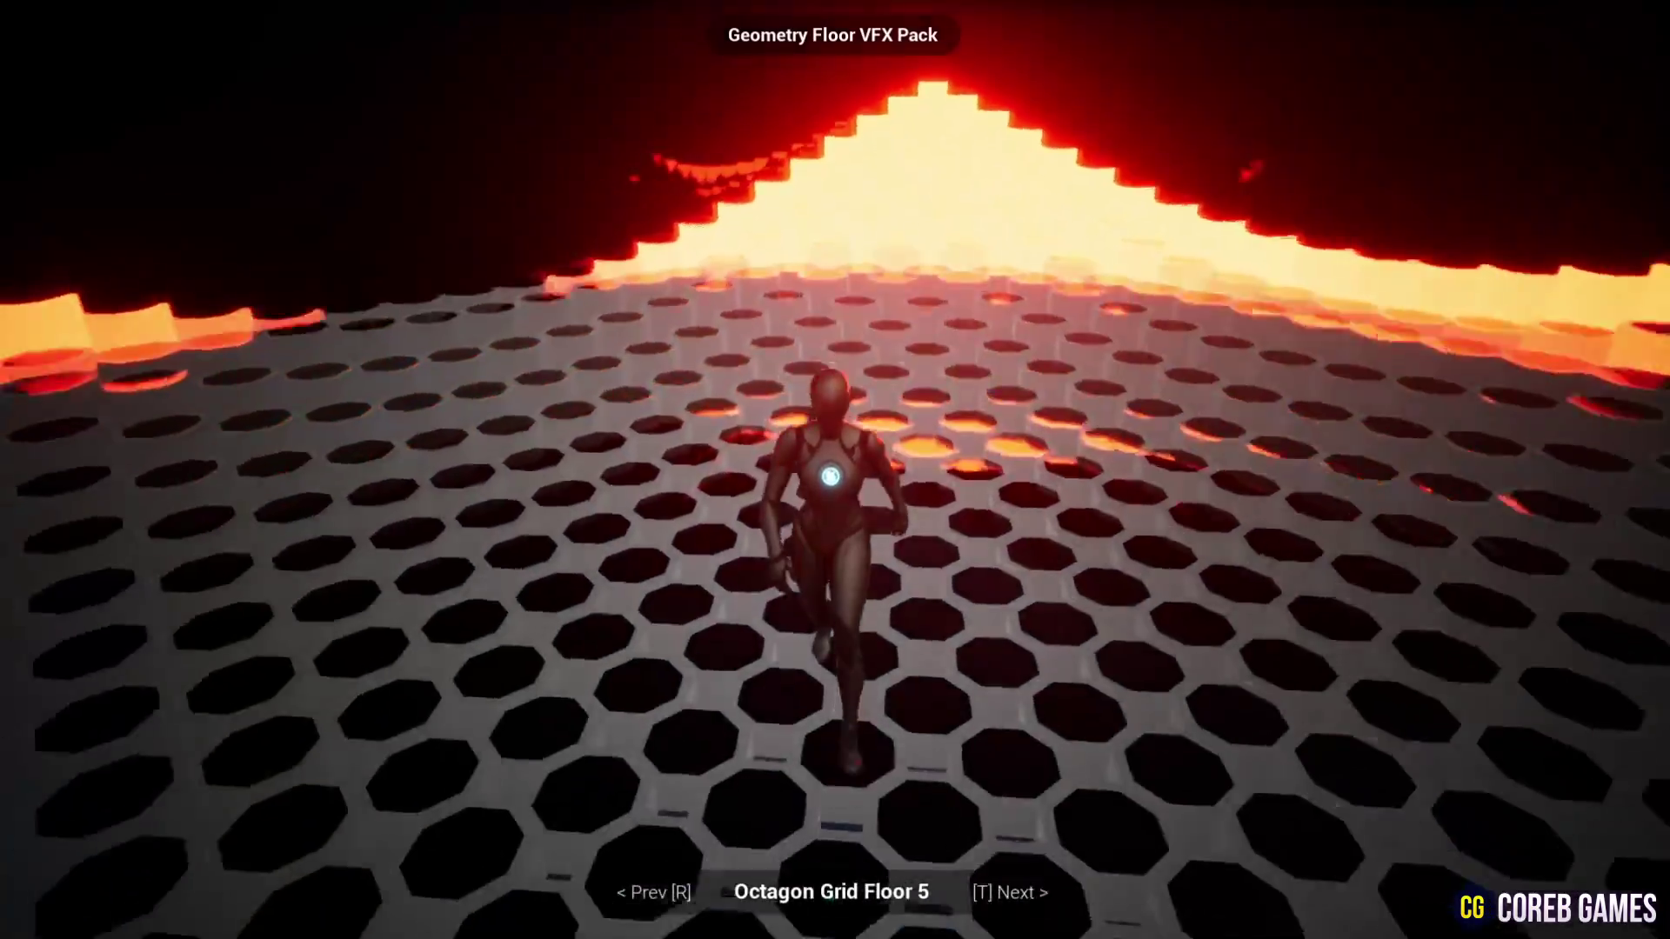
key("t")
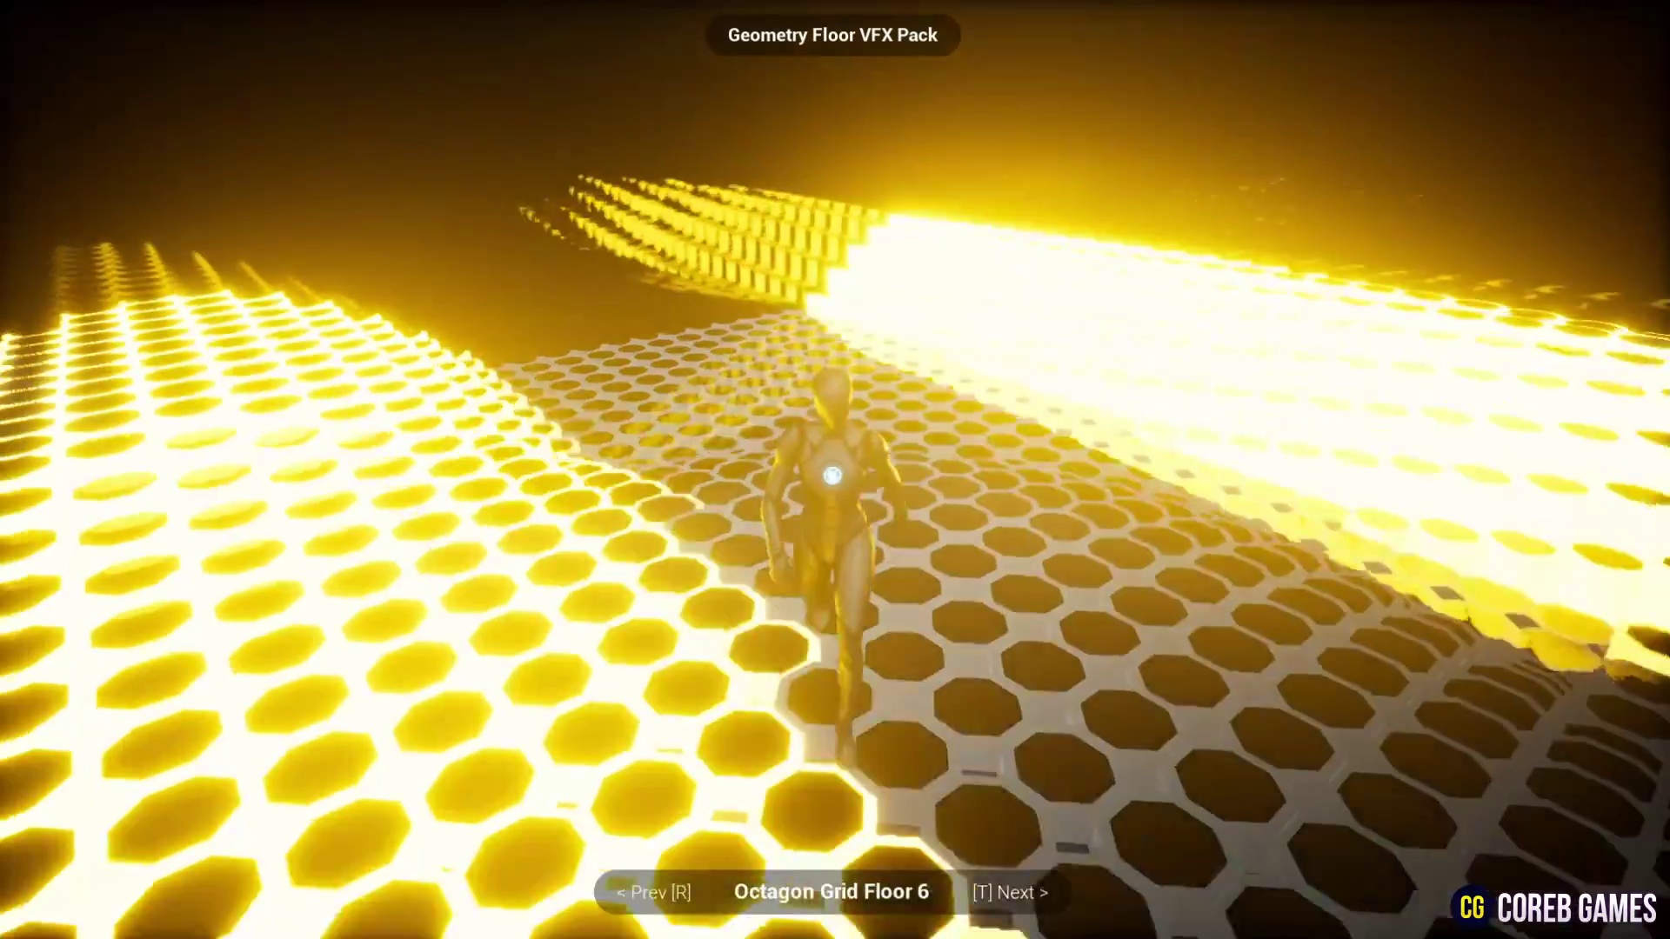
key("t")
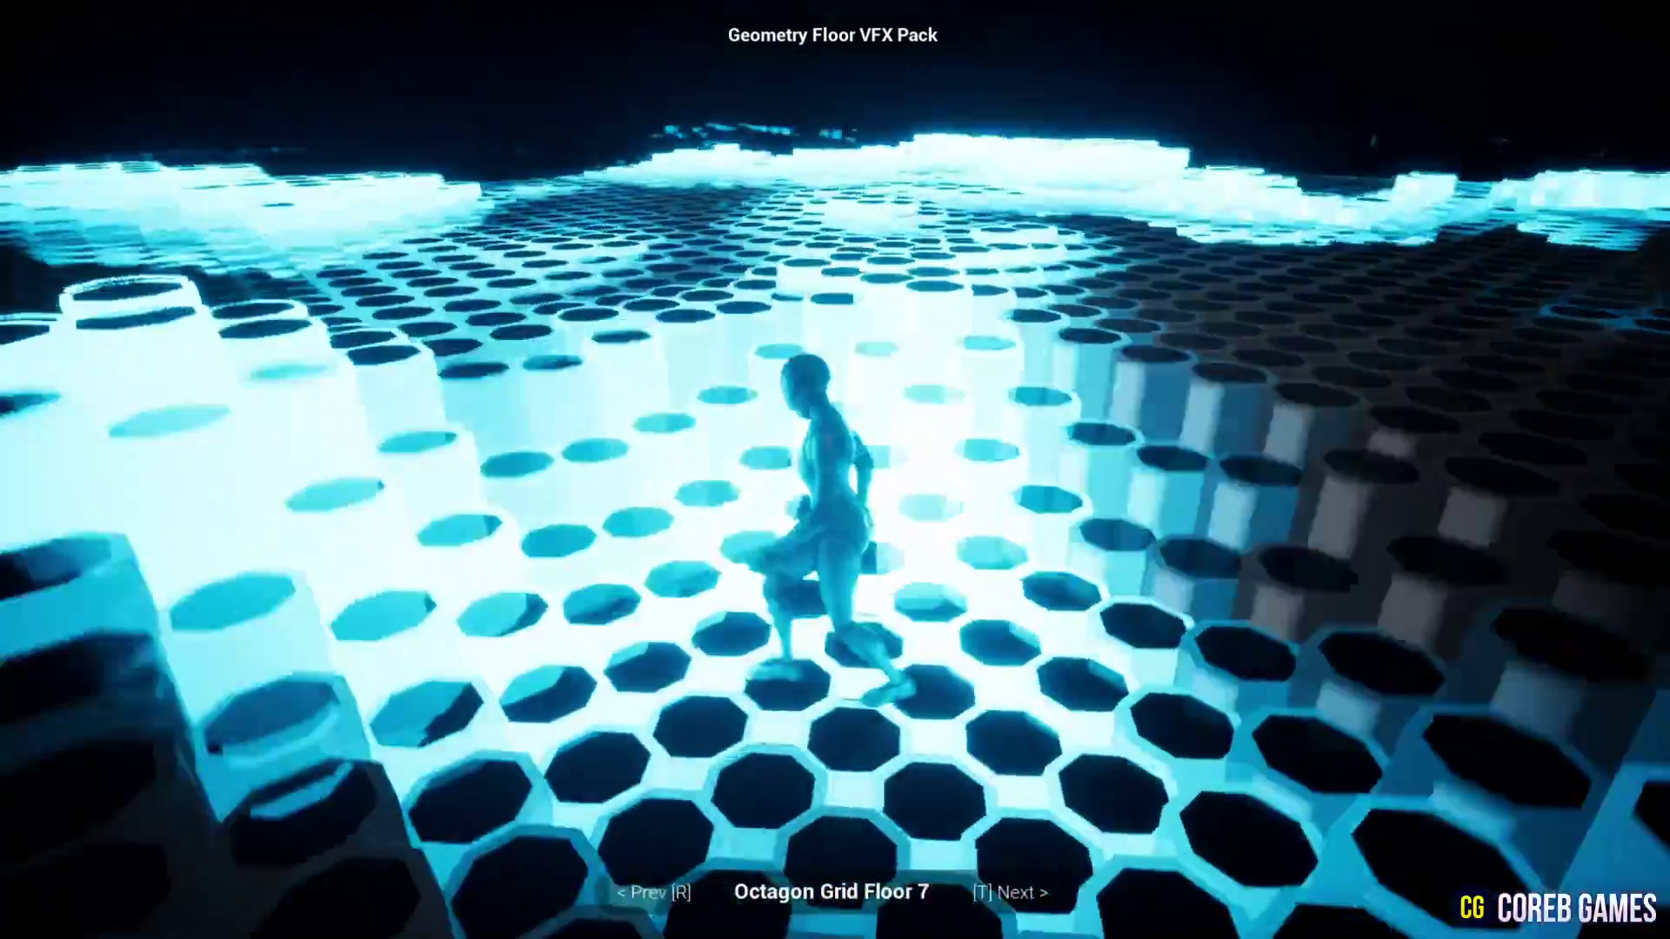
key("t")
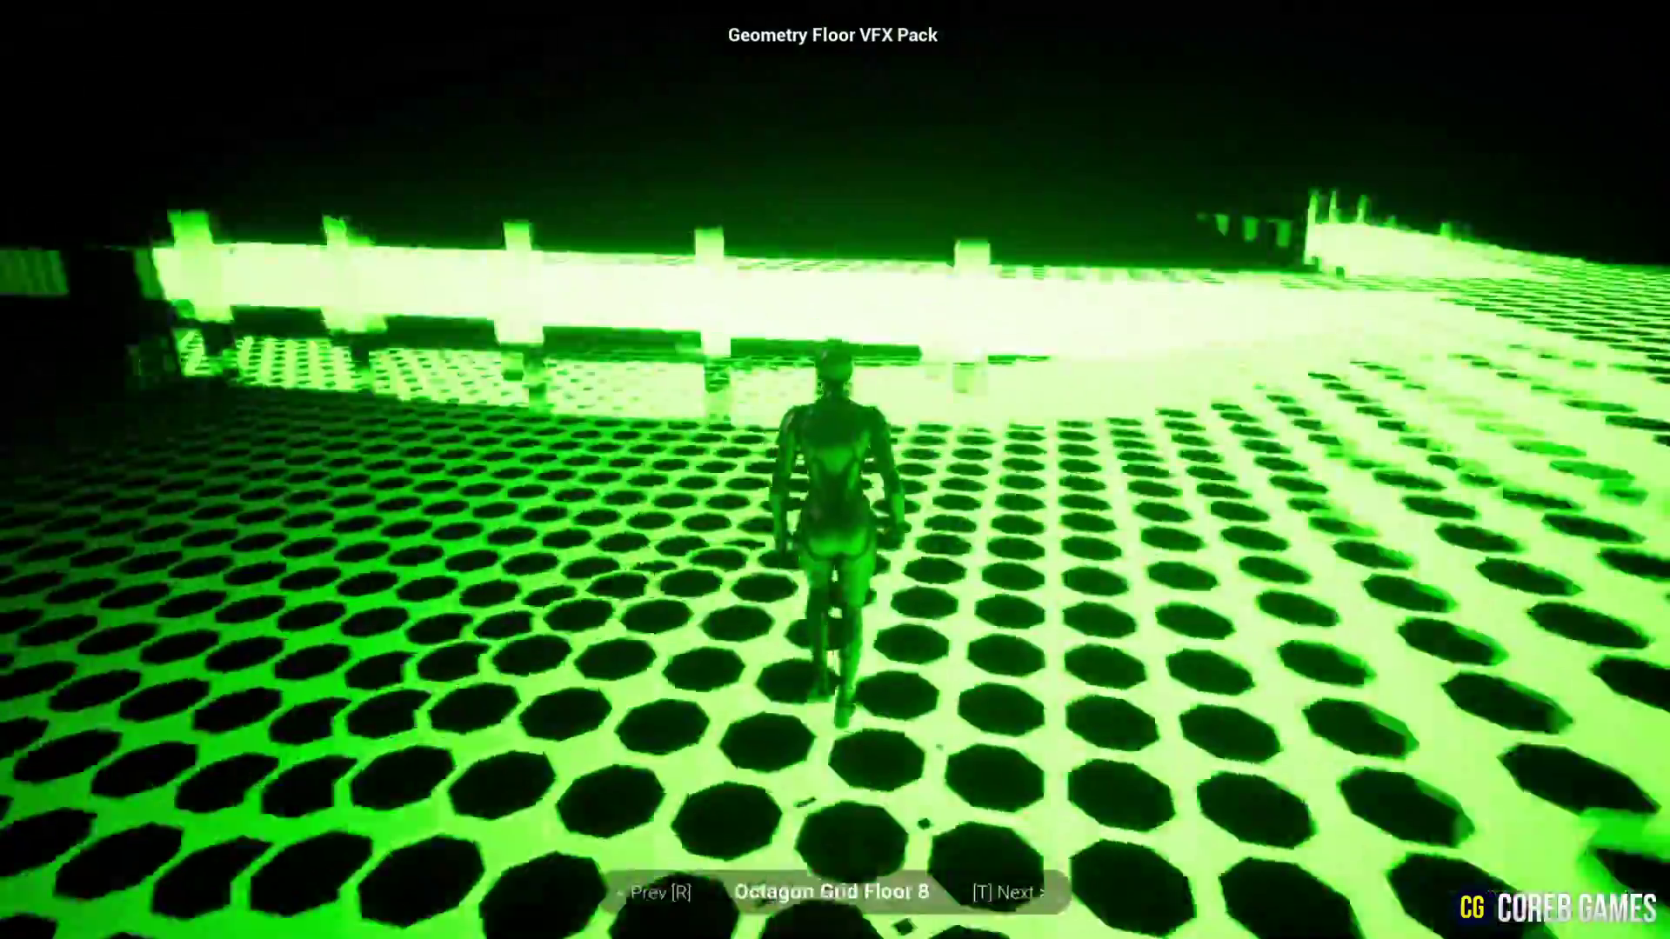
key("t")
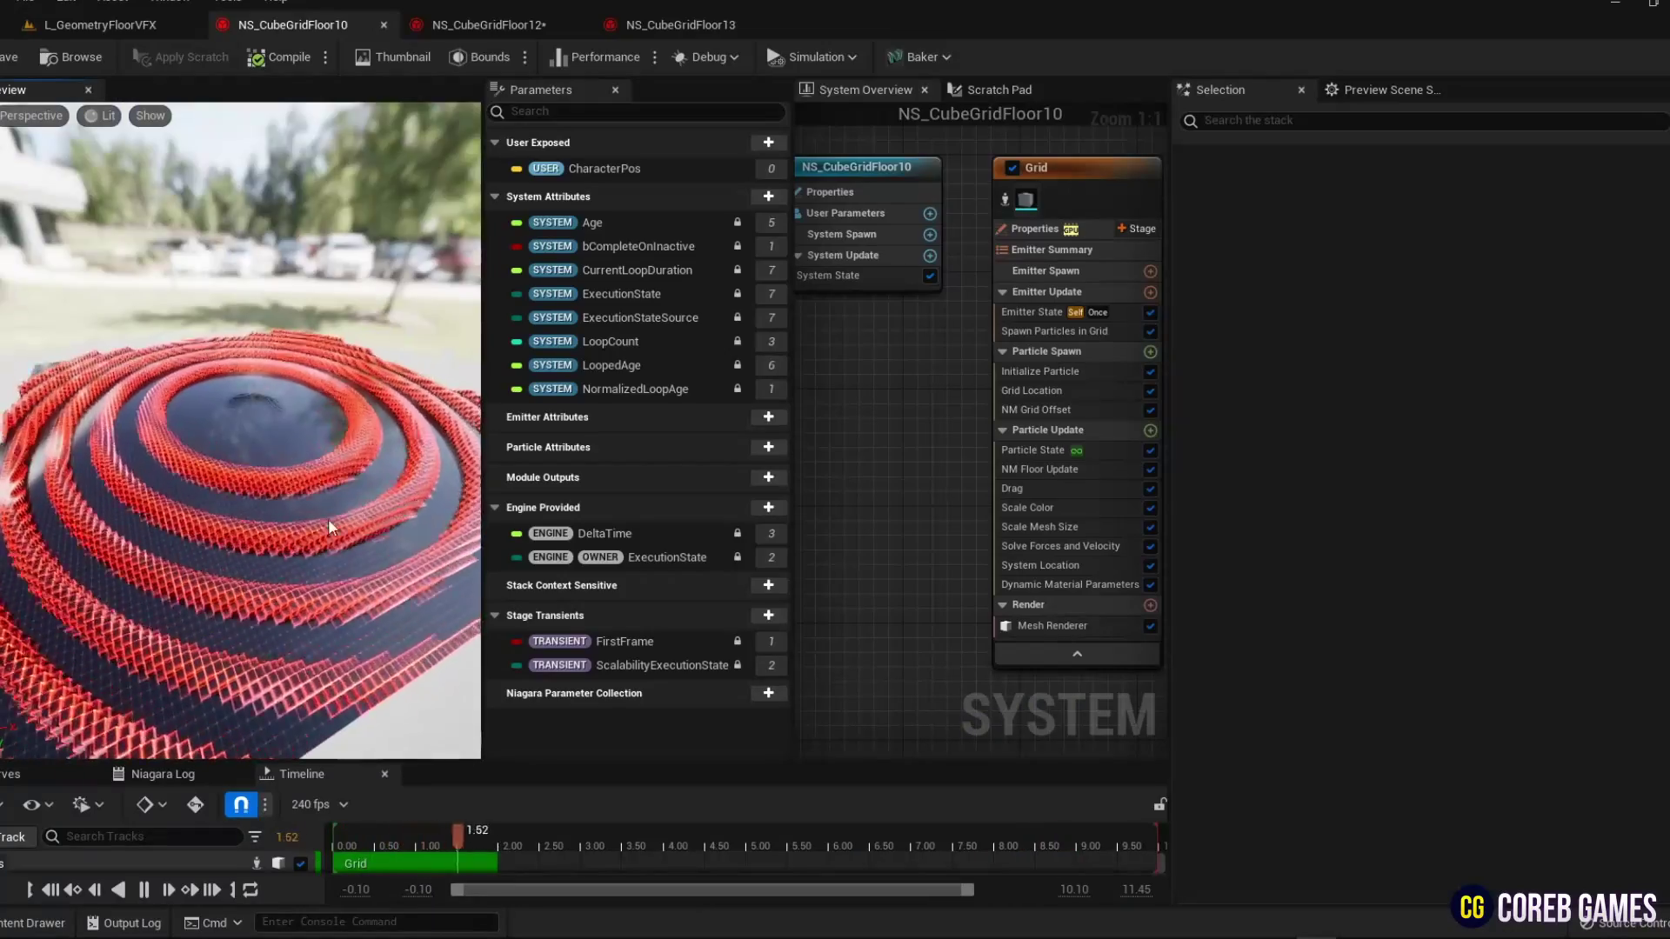
left_click_drag(330, 527, 330, 470)
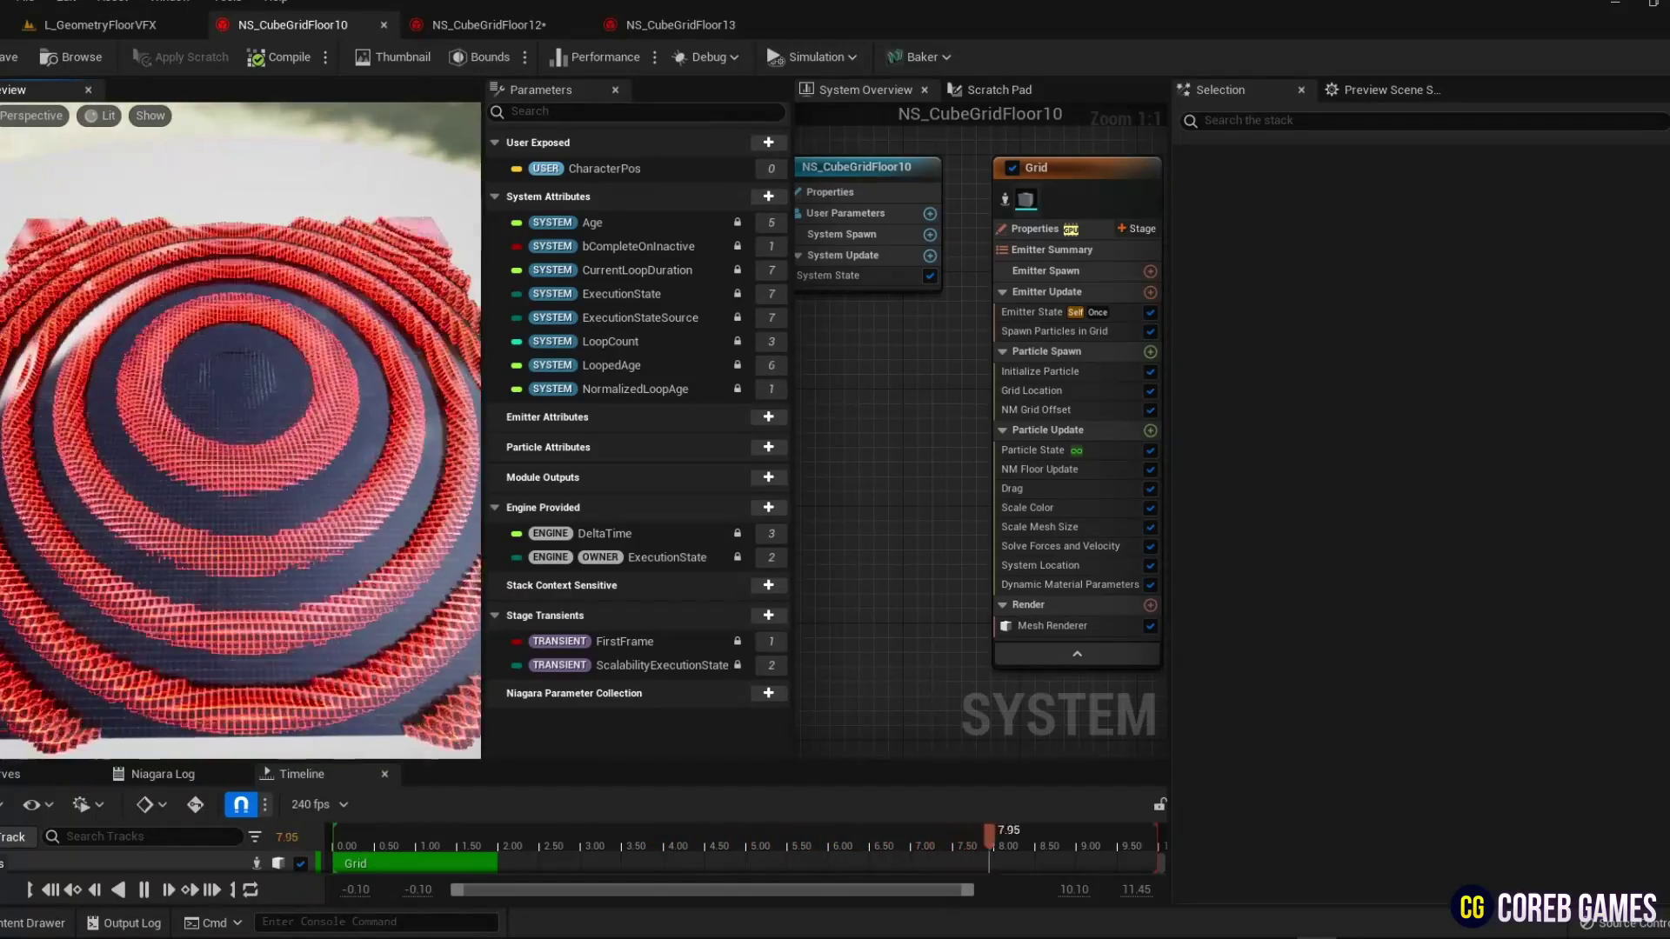
- Set Grid Location XYZ Dimensions to 50 by 50, after trying X values 20 and 30
left_click(1032, 391)
left_click(1398, 374)
type("20")
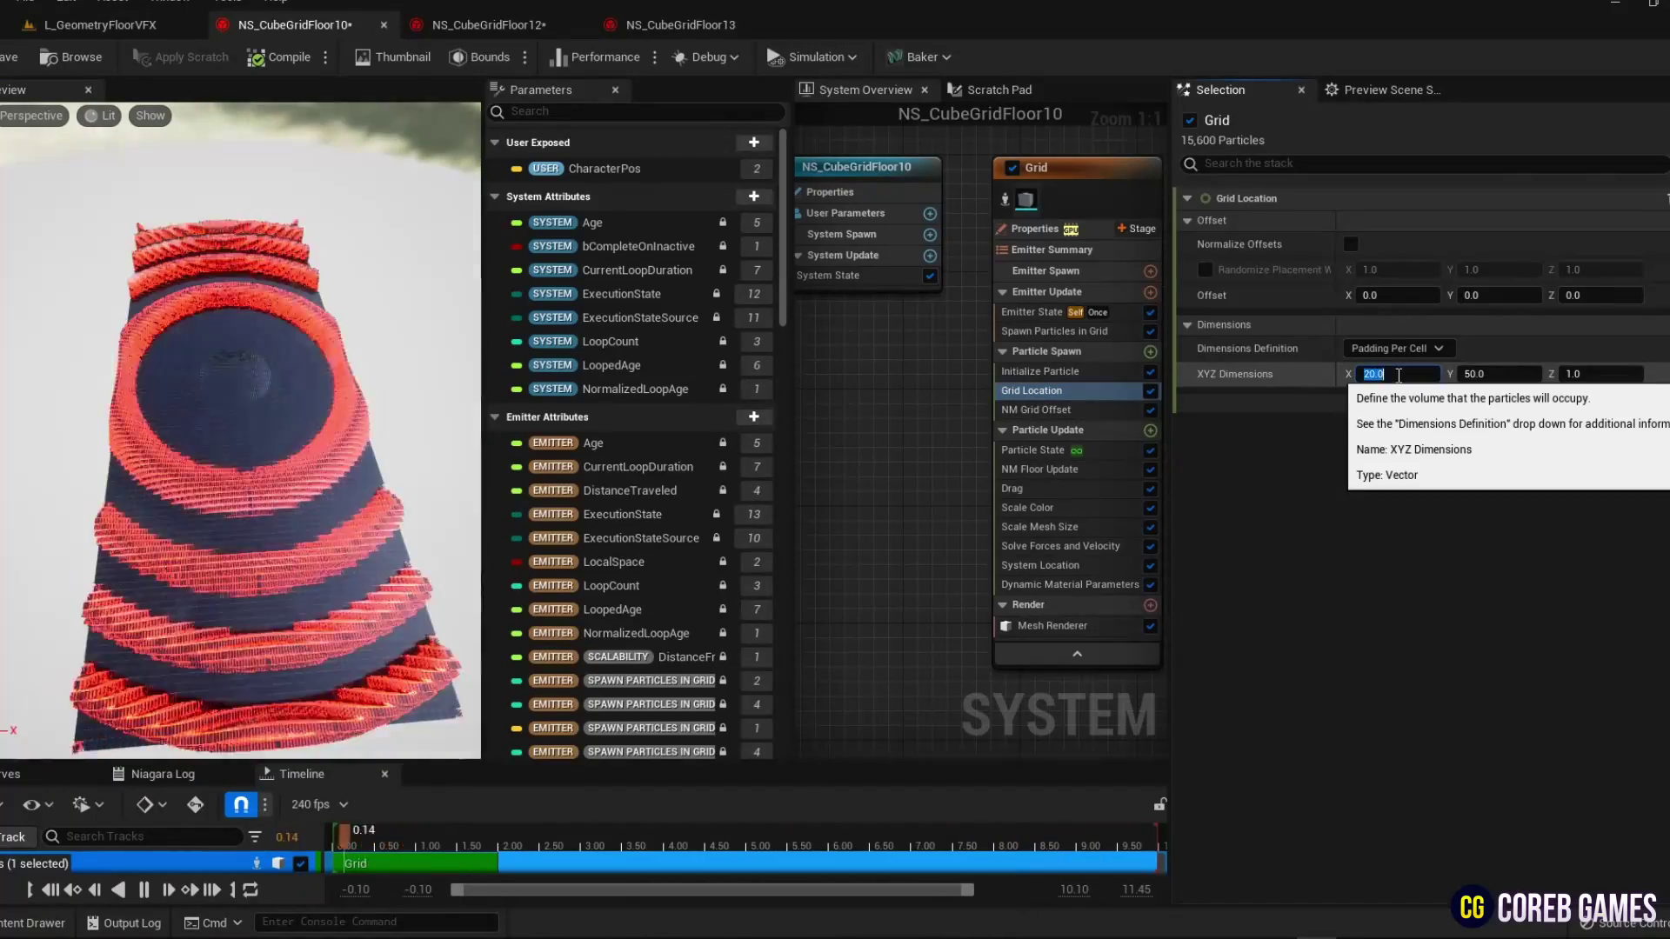
key("Tab")
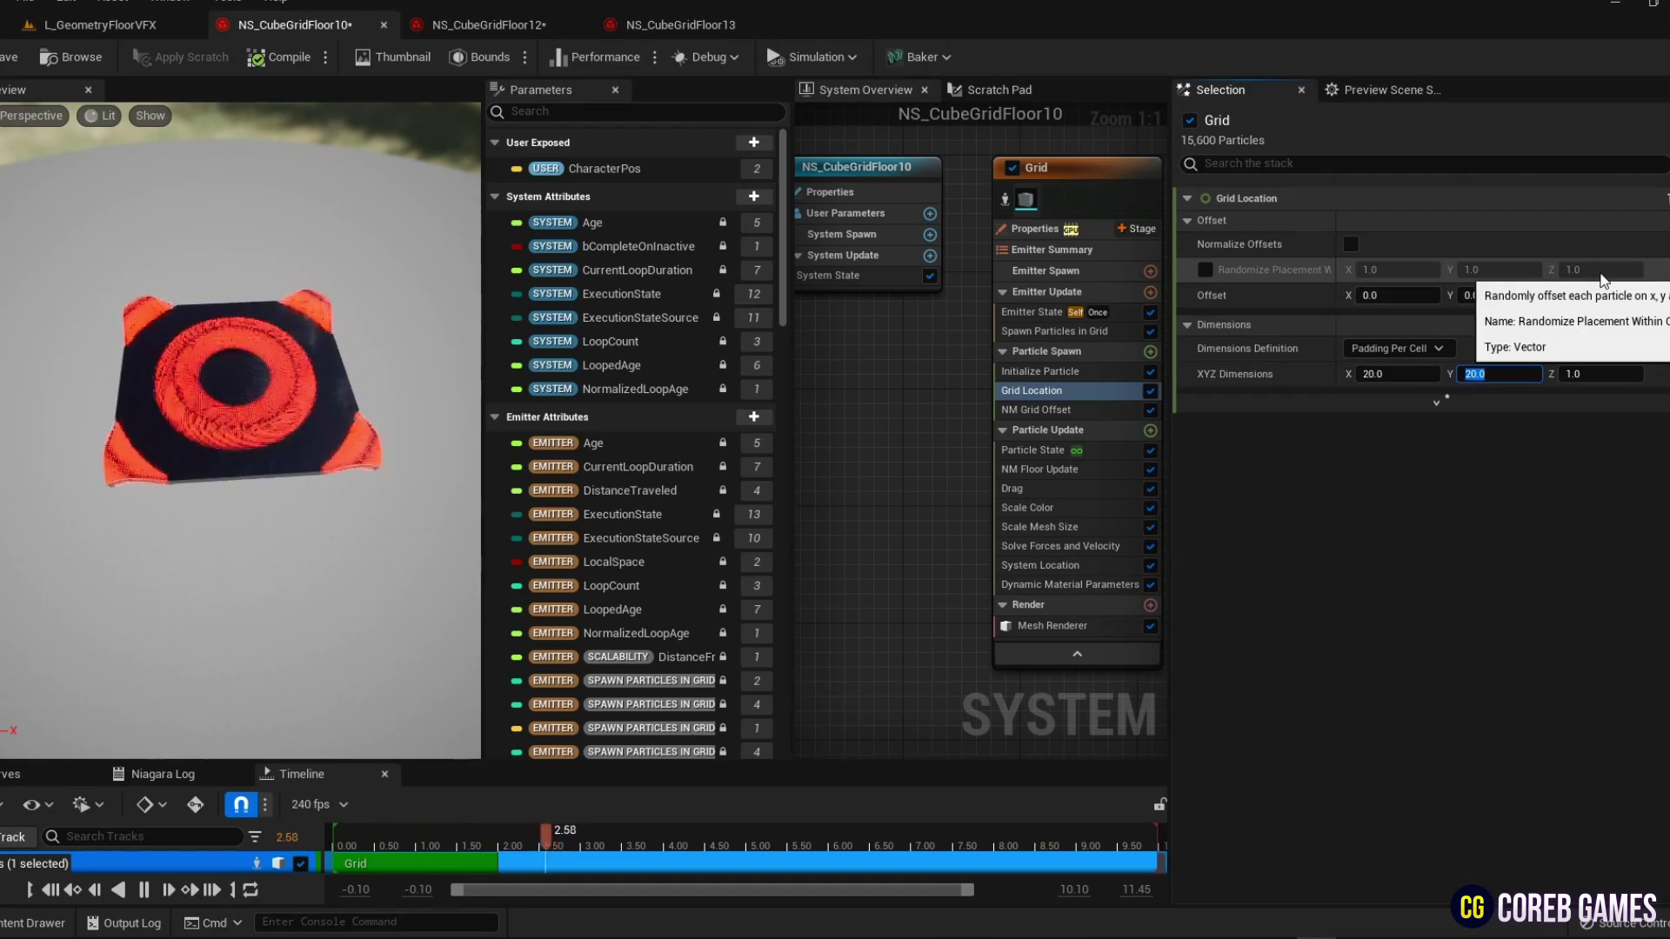
type("30")
left_click(1402, 373)
type("30")
key("Return")
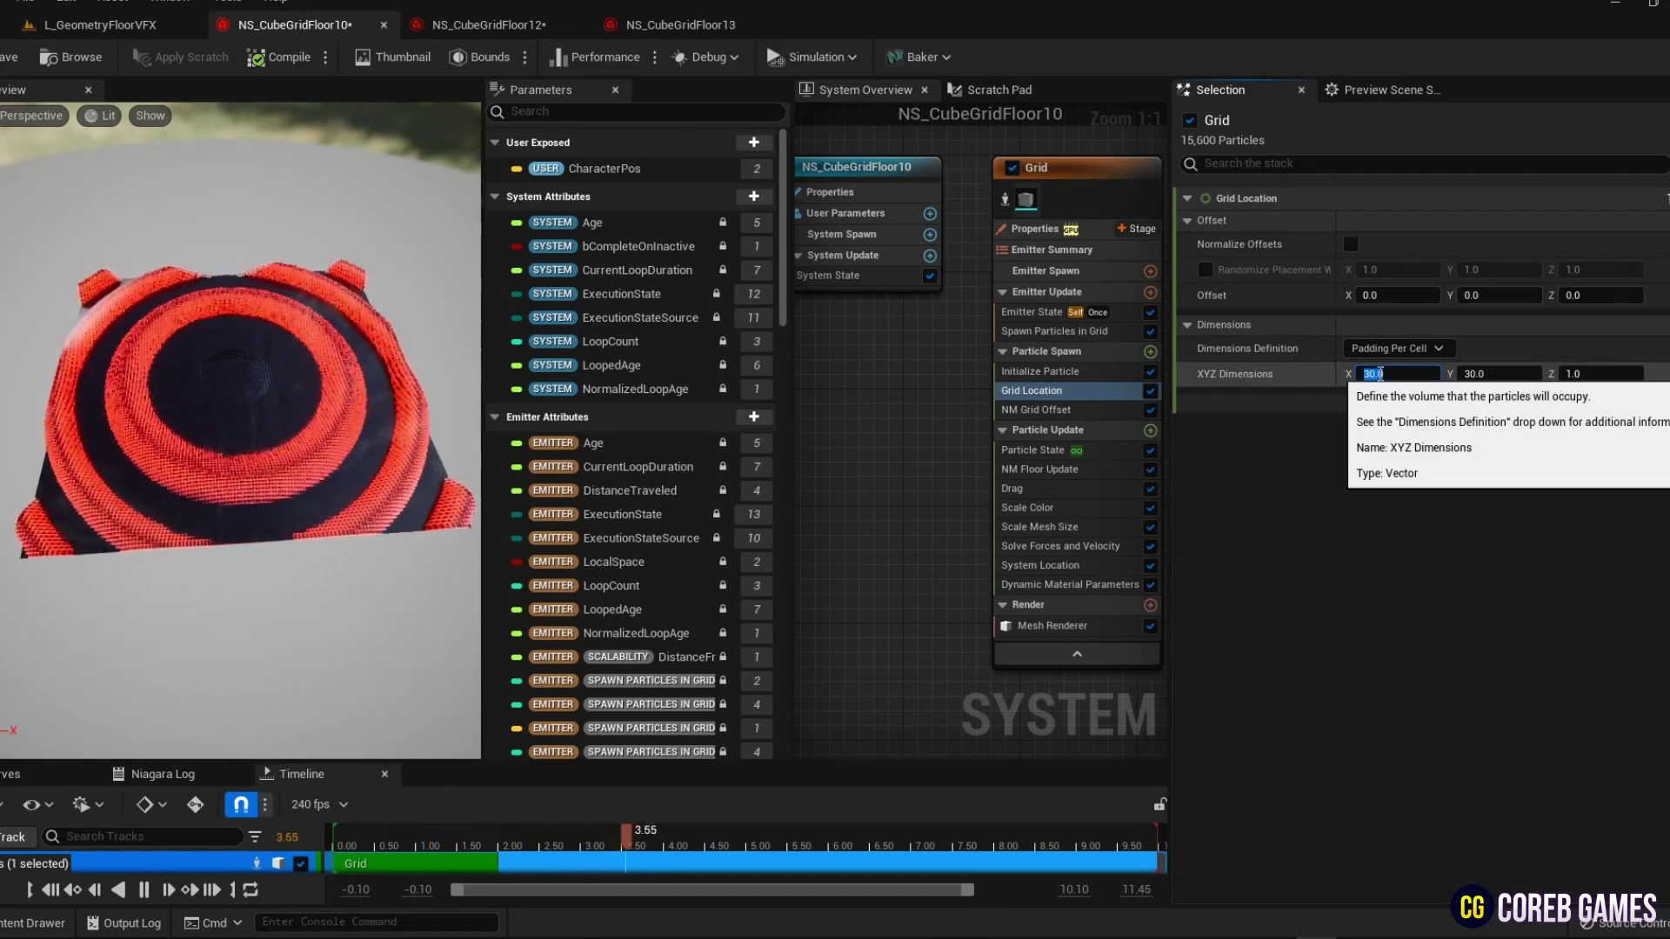
key("Tab")
type("50")
key("Return")
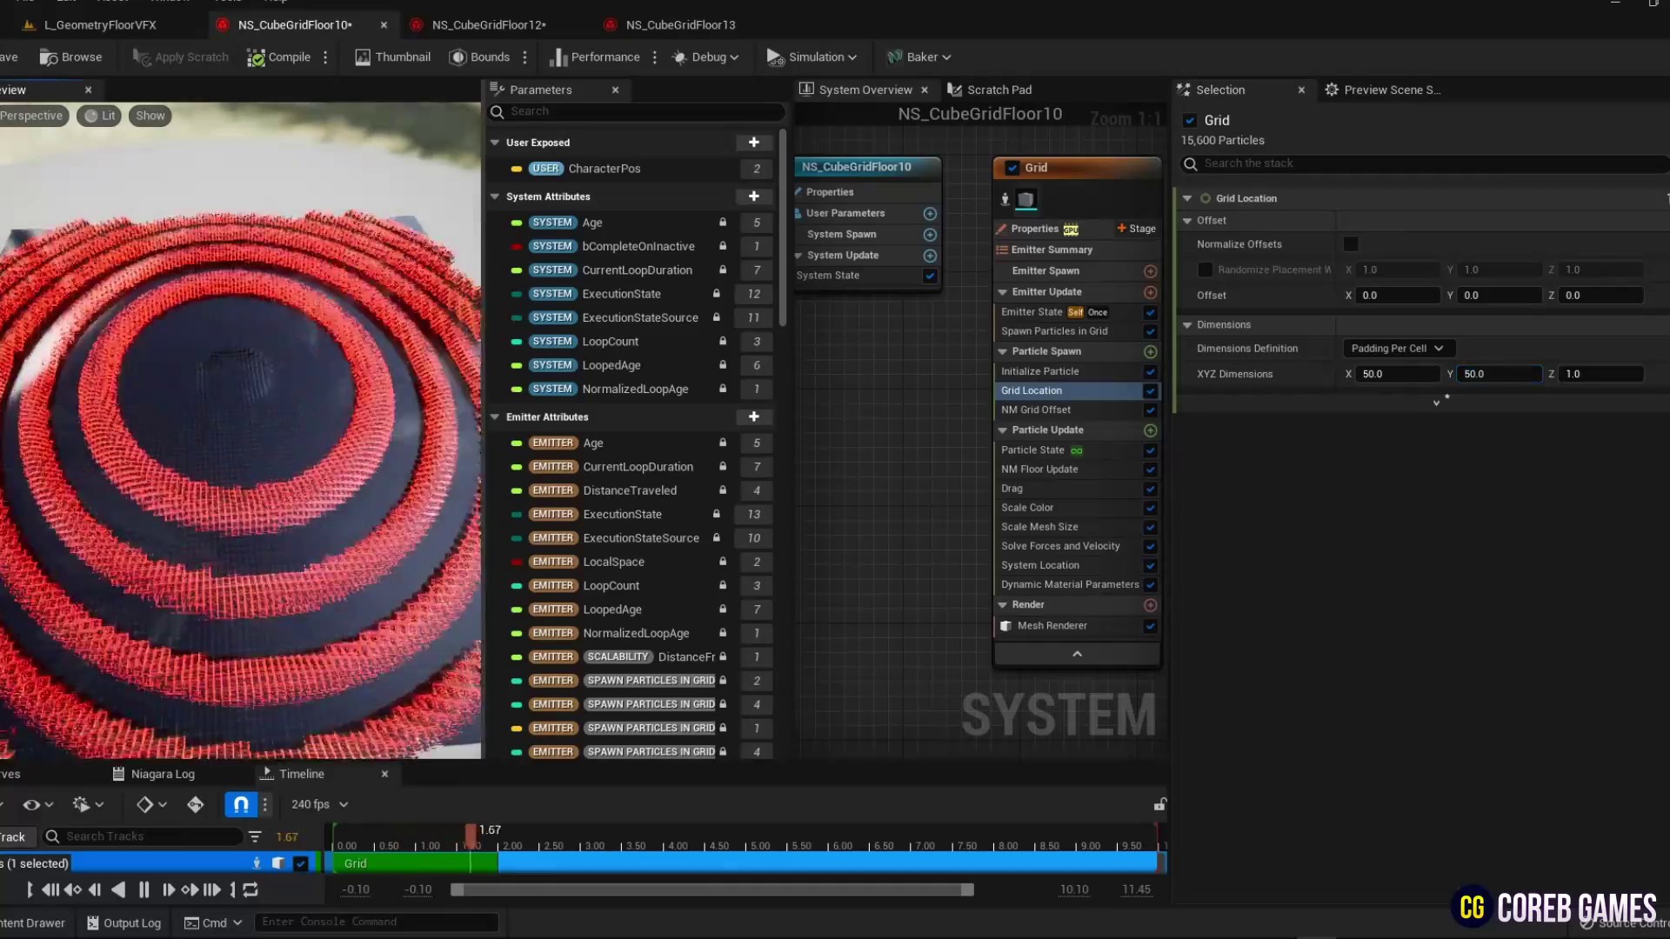
left_click(1044, 469)
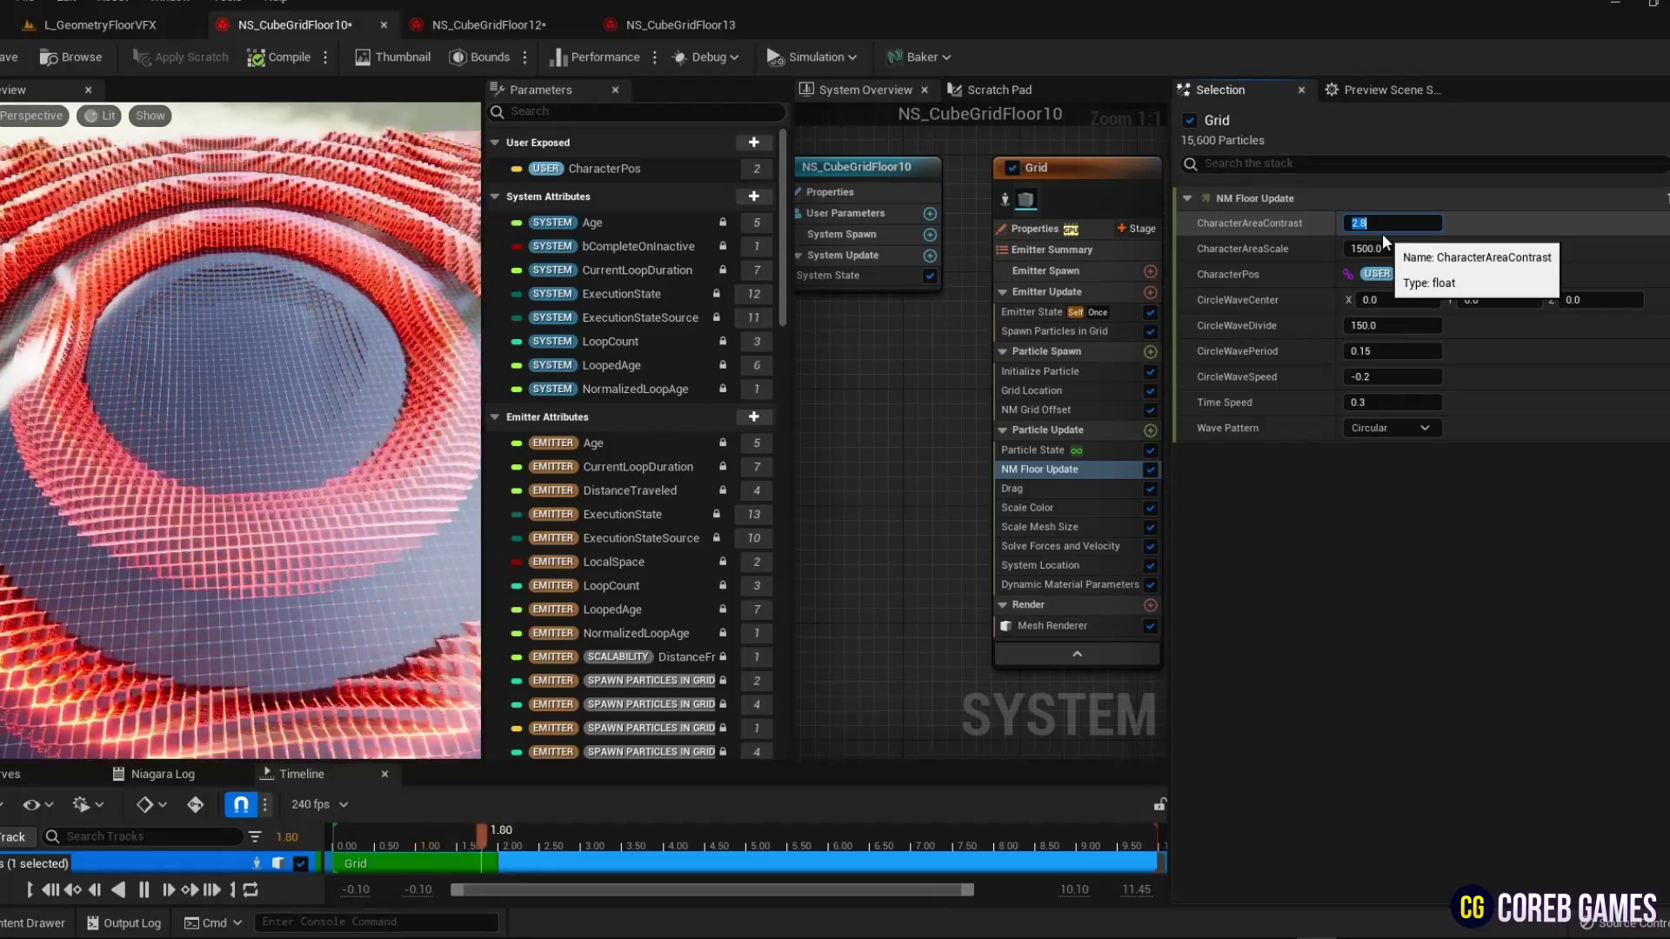
- Try CharacterAreaContrast 2.9 and 3.0 with CharacterAreaScale 500
key("Return")
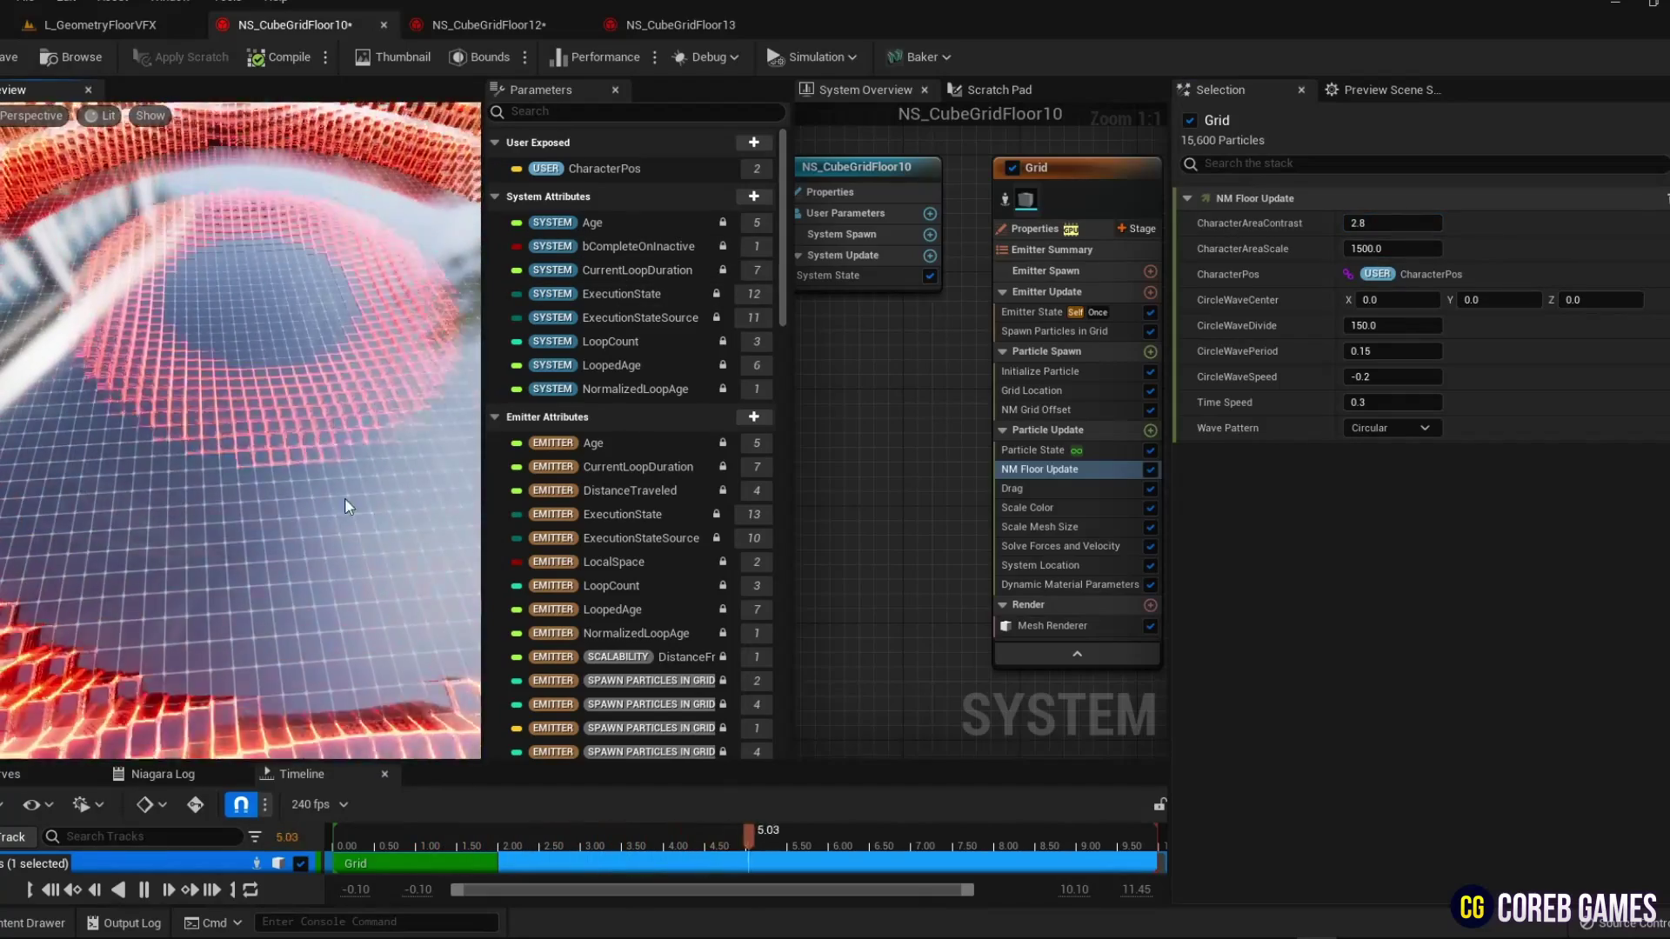
left_click(1382, 225)
type("2")
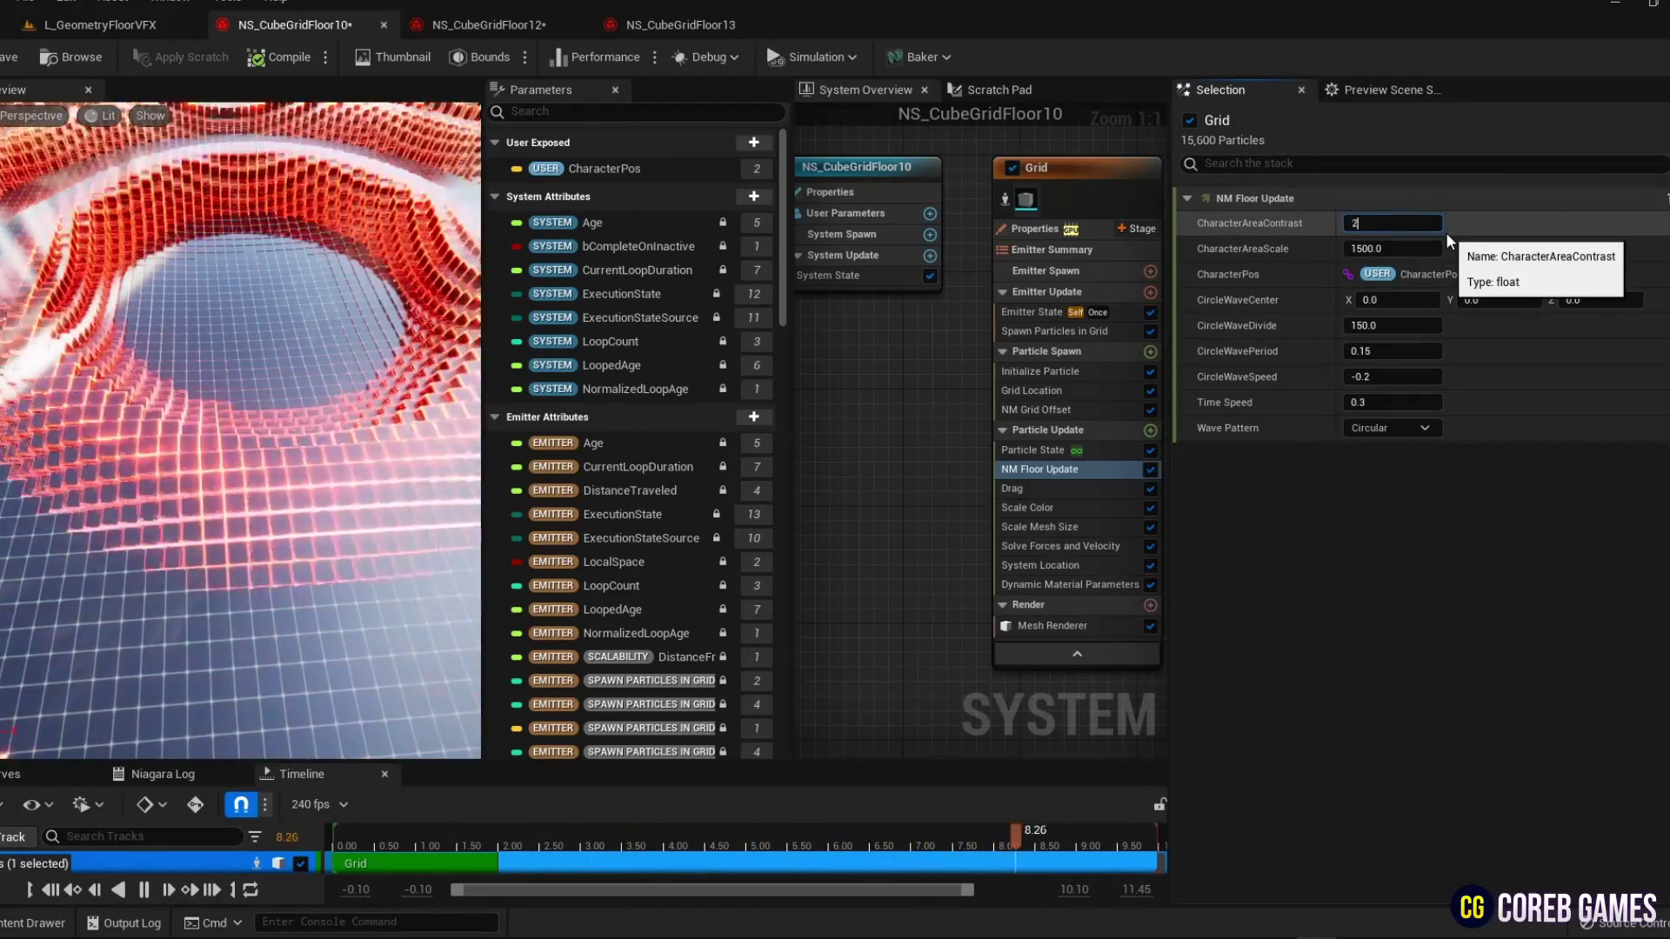
type(".9")
left_click(1374, 246)
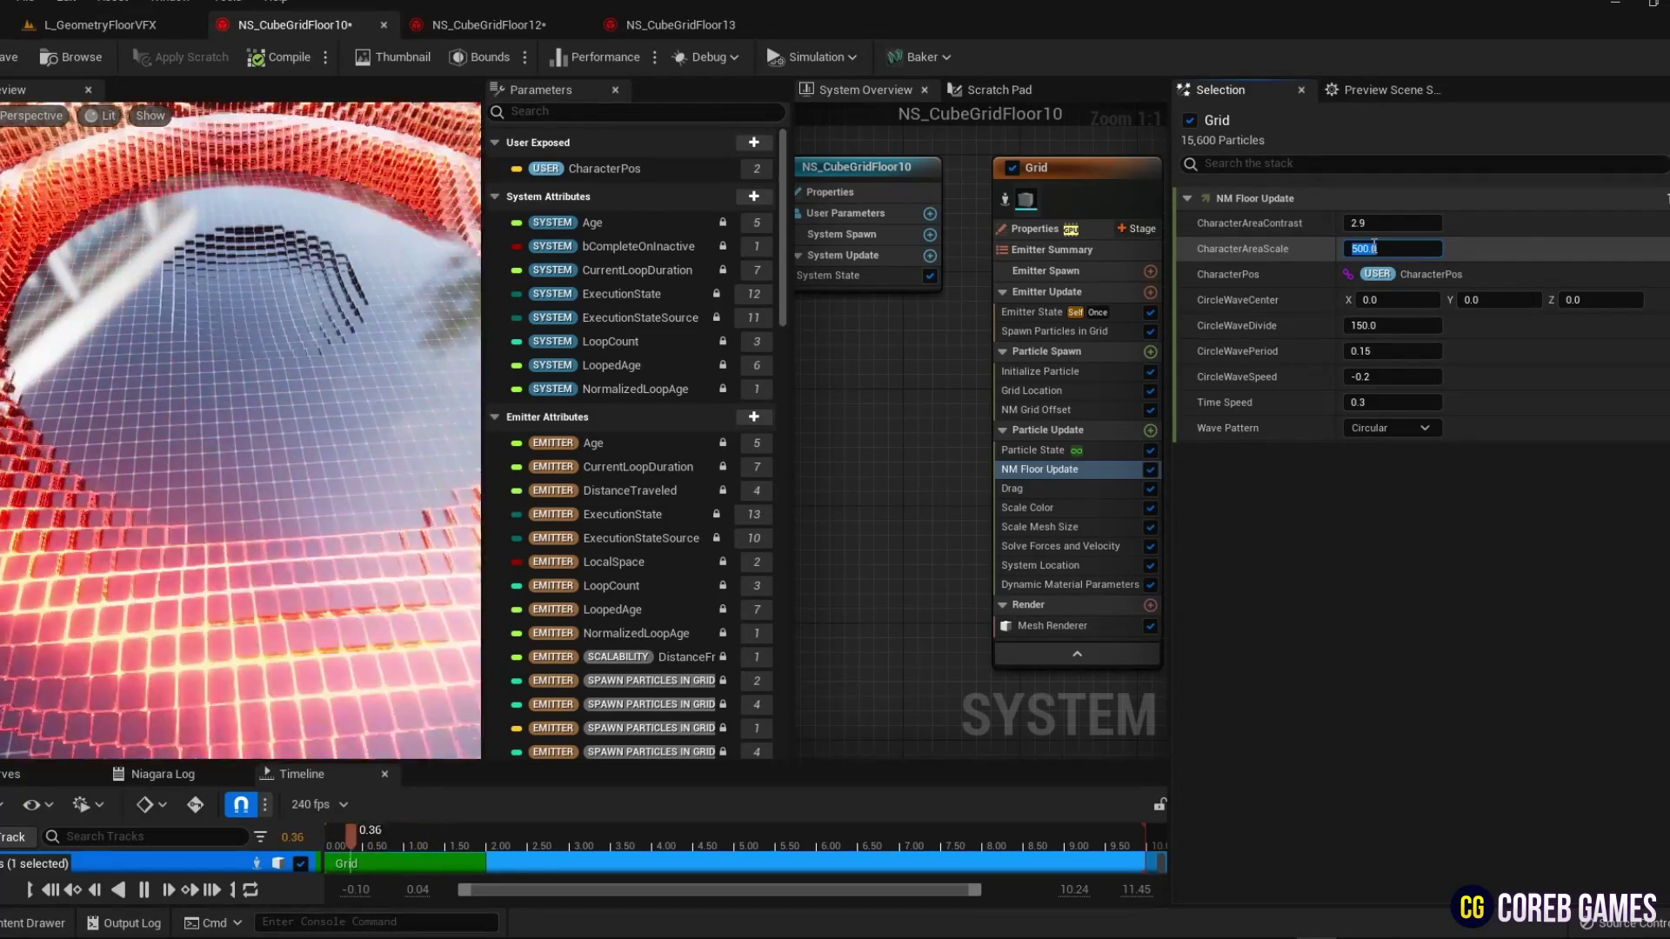
left_click(1374, 223)
type("3")
key("Return")
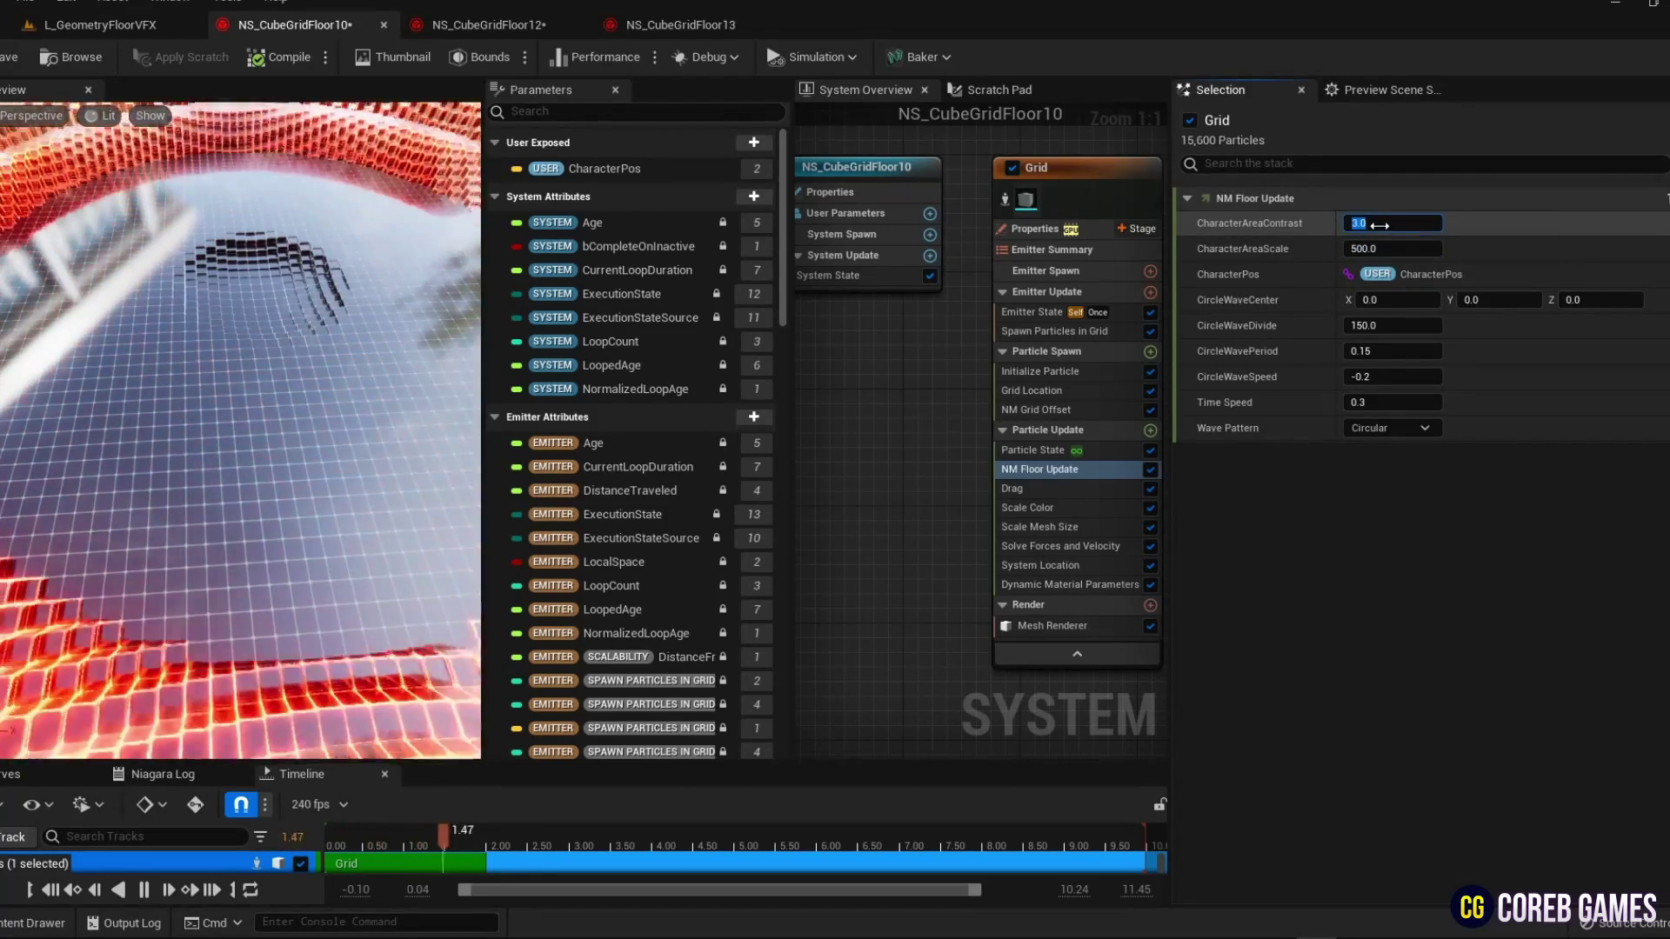
- Test contrast 3.5 with CharacterAreaScale 1000 and 2000, then return contrast to 3.0
type("3.5")
key("Return")
left_click(1364, 248)
type("1000")
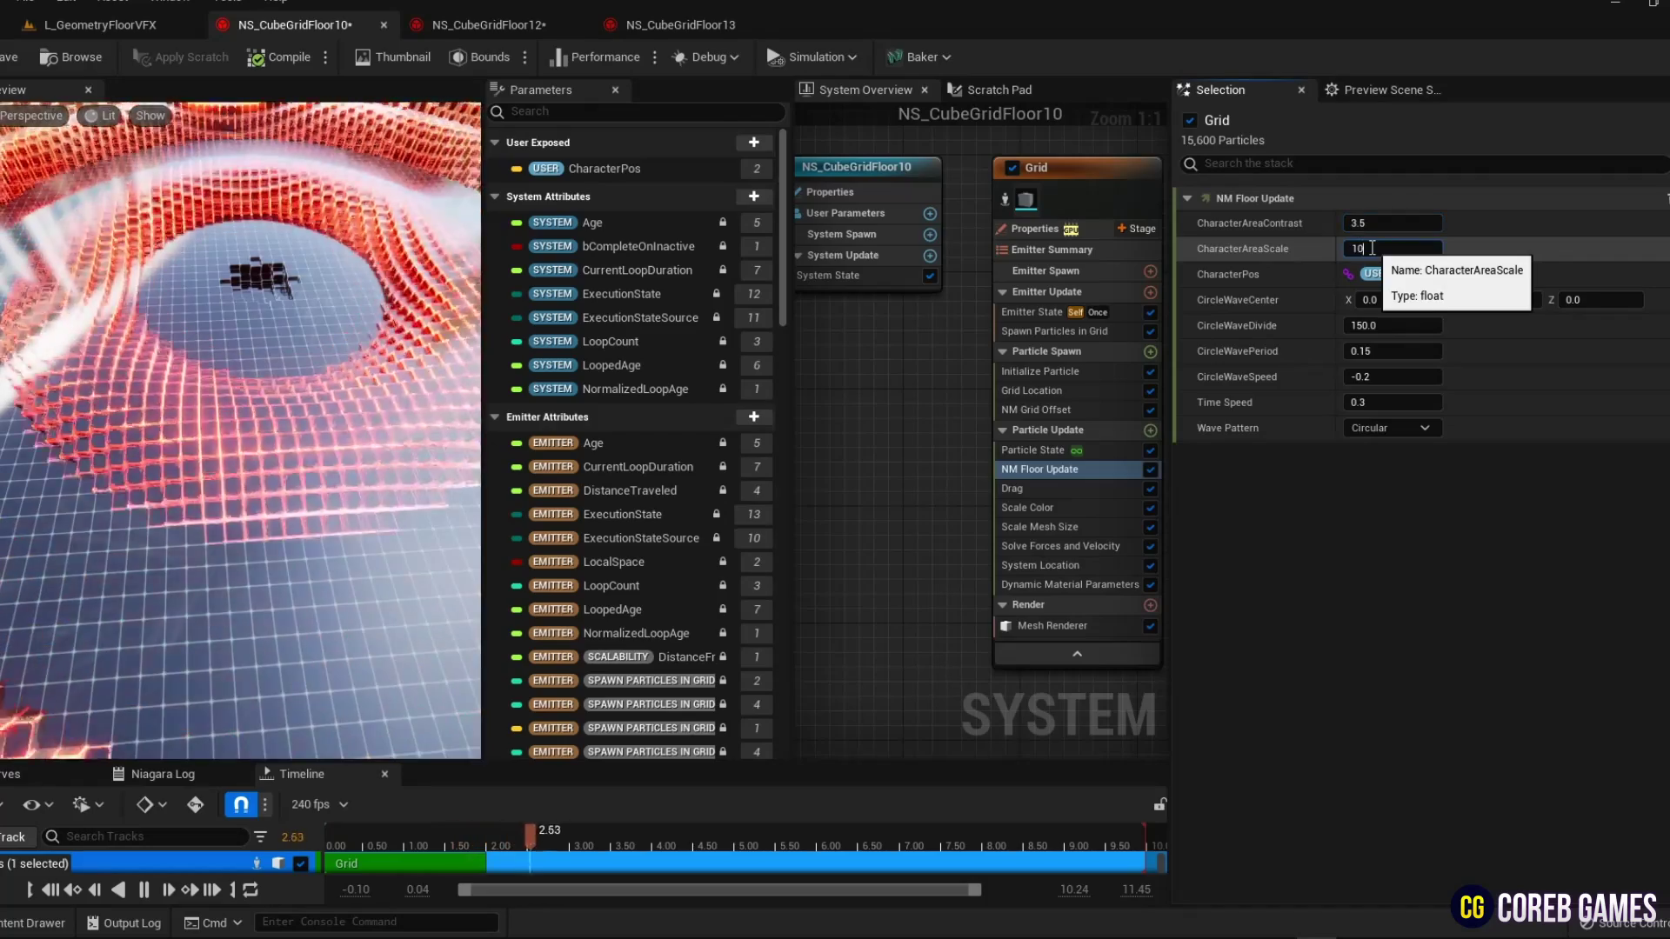
key("Return")
type("000")
key("Return")
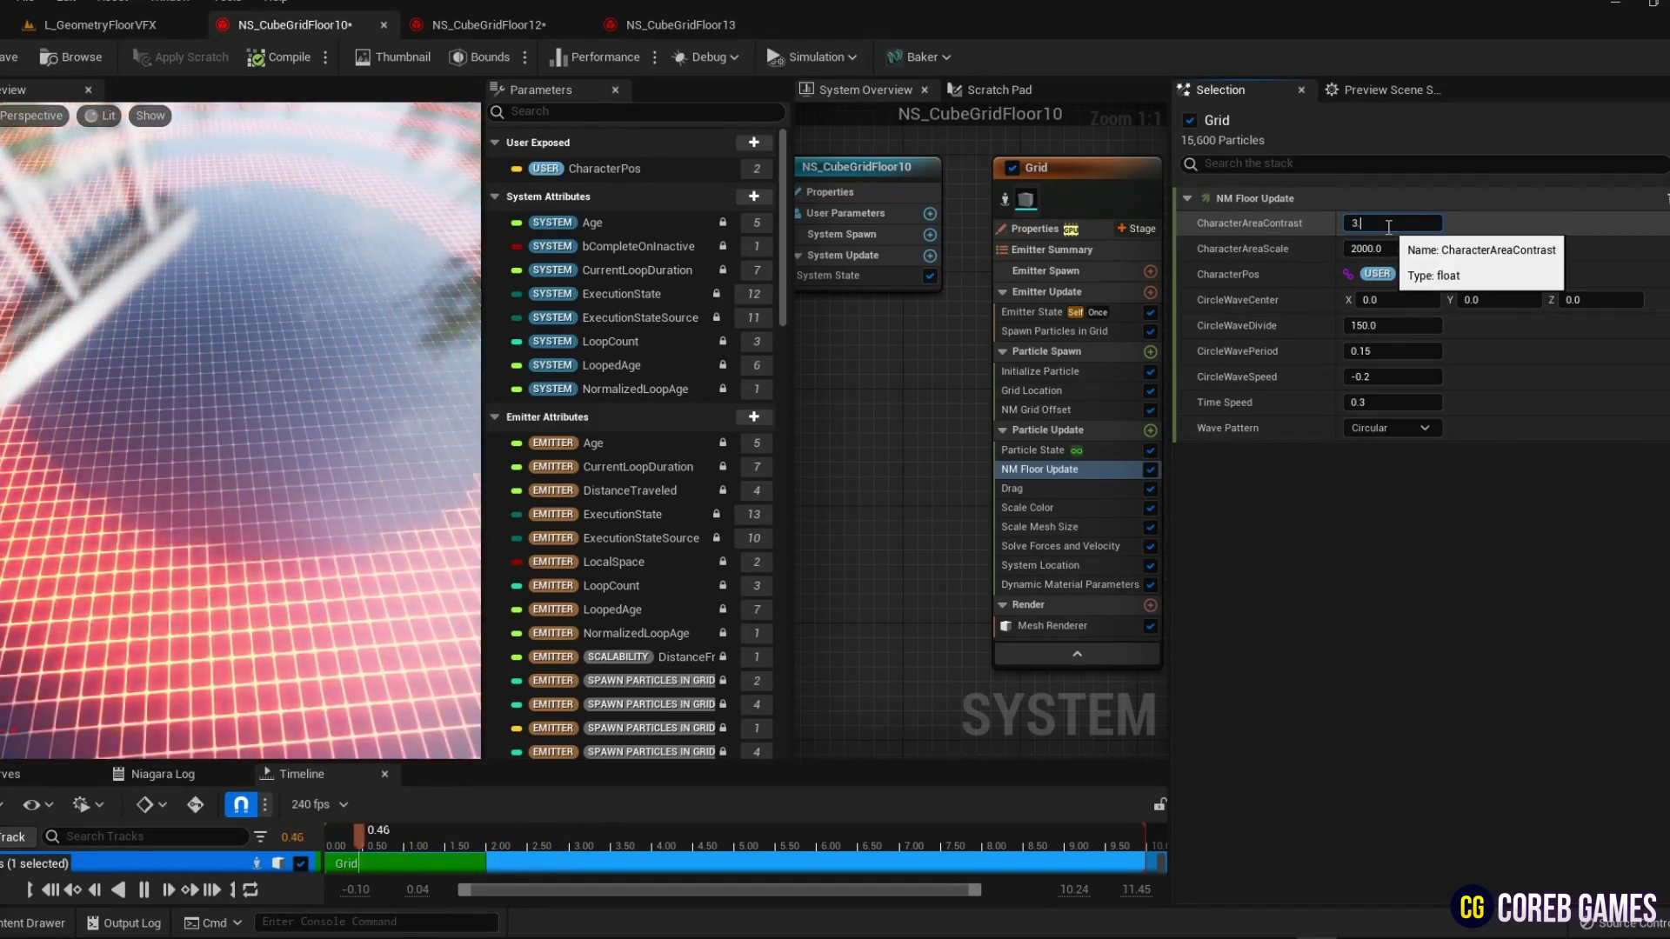
type(".5")
key("Return")
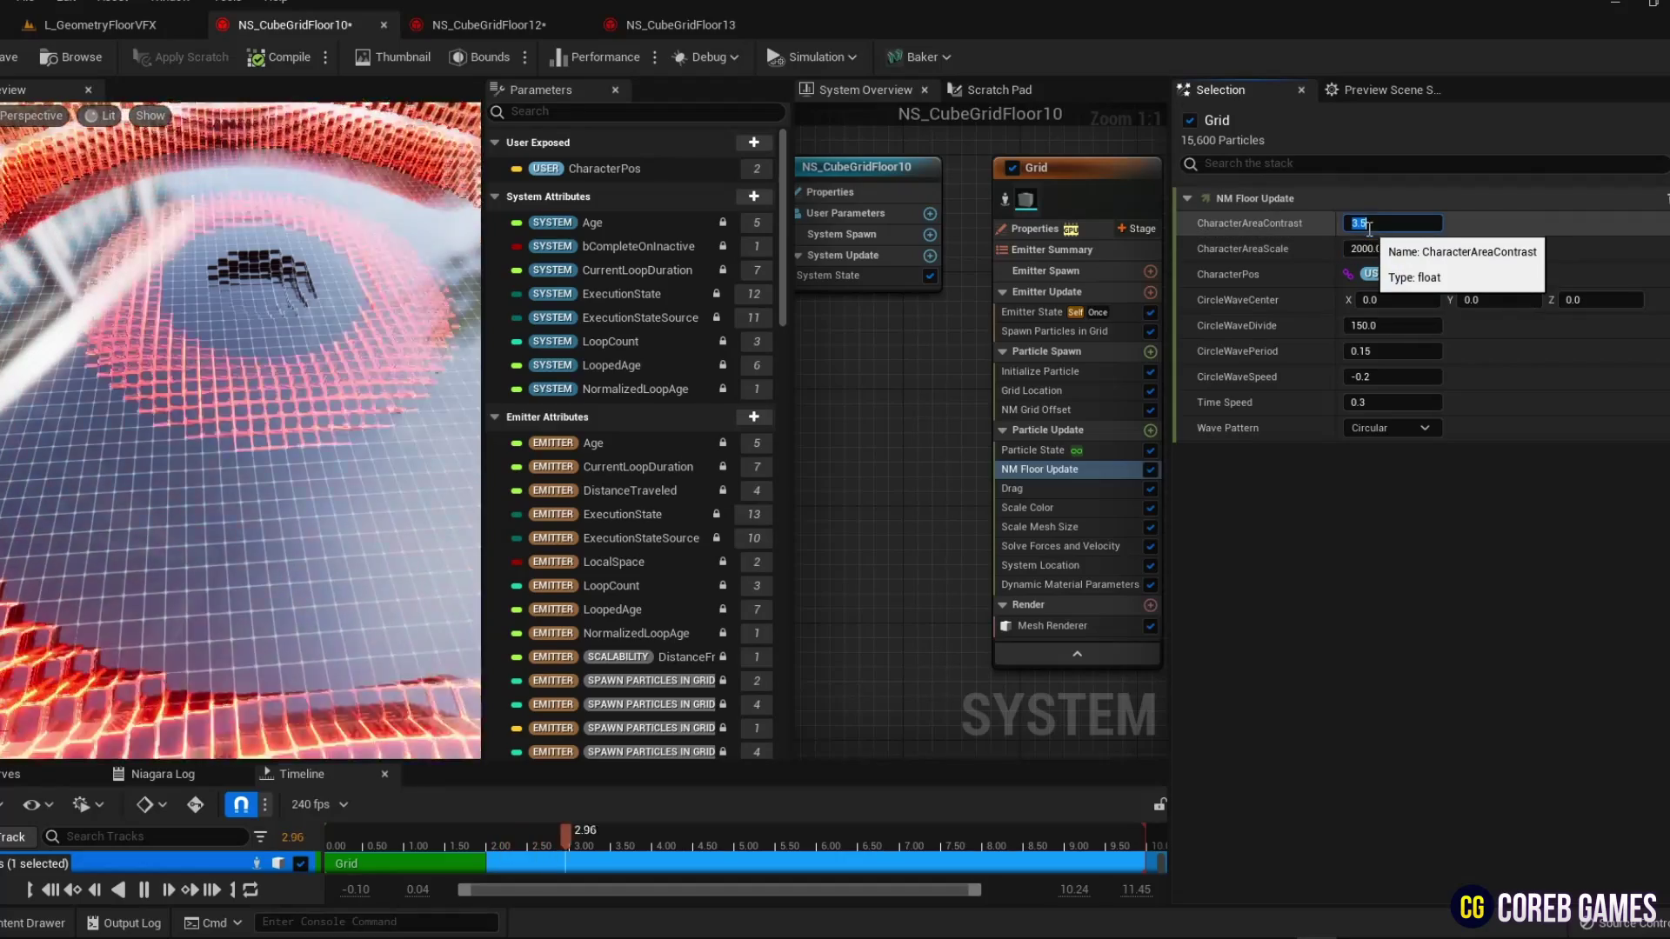
type("3")
key("Tab")
type("1500")
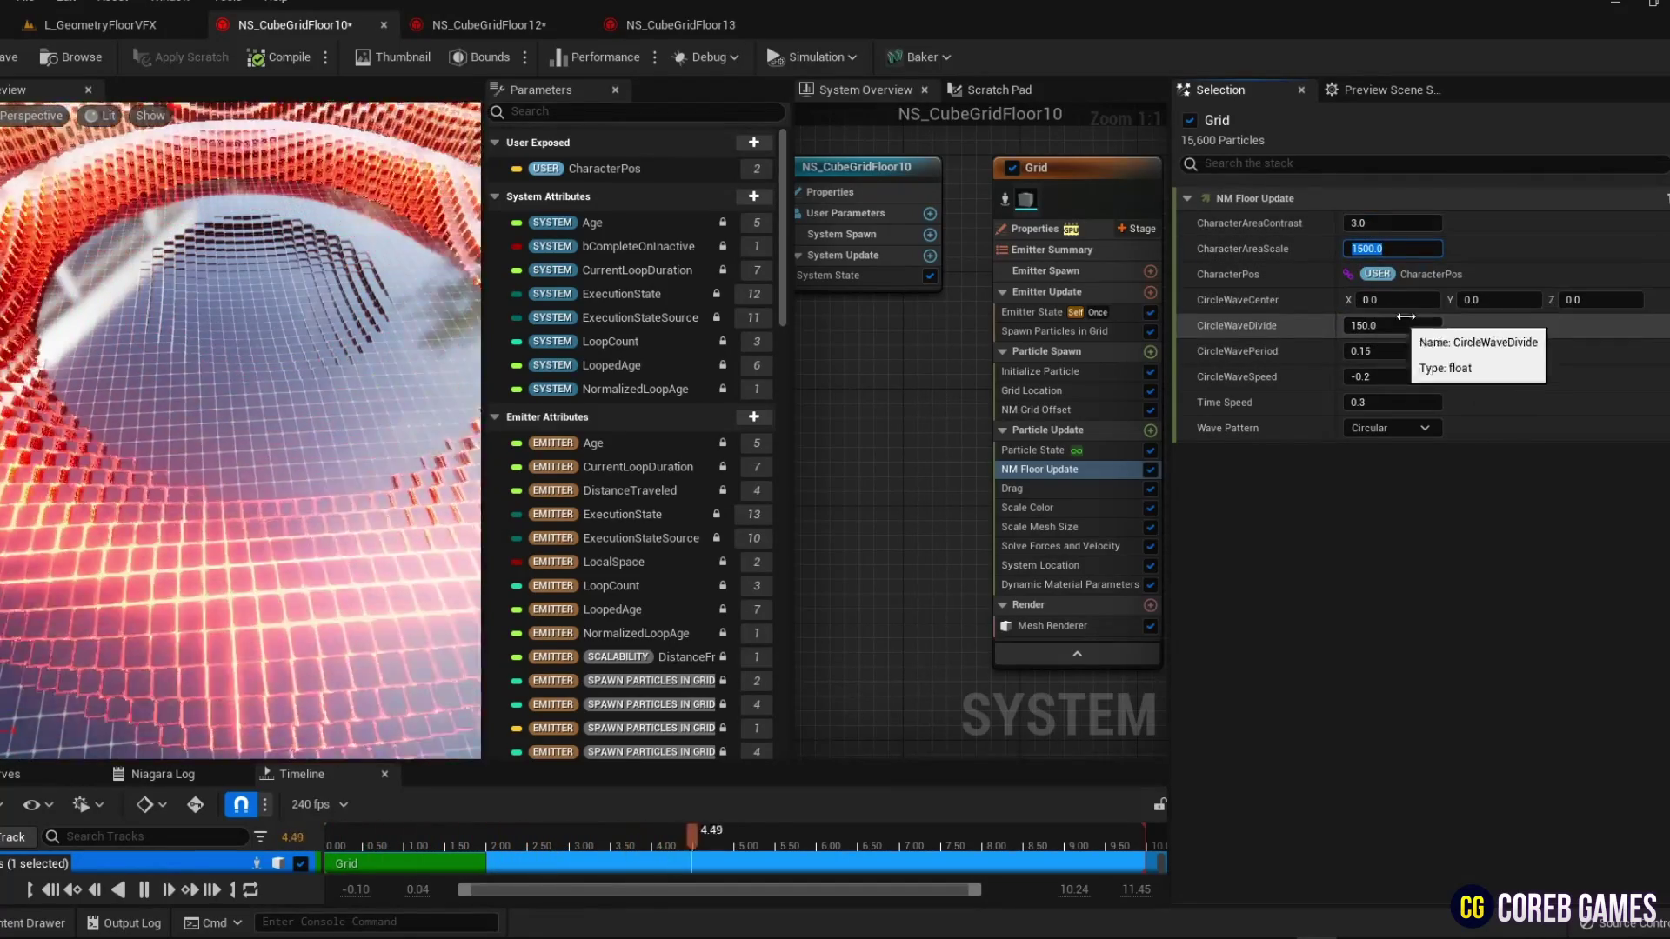
- Try CircleWaveDivide values 100, 50, 200 and 400, settling on 300
left_click(1353, 326)
key("Return")
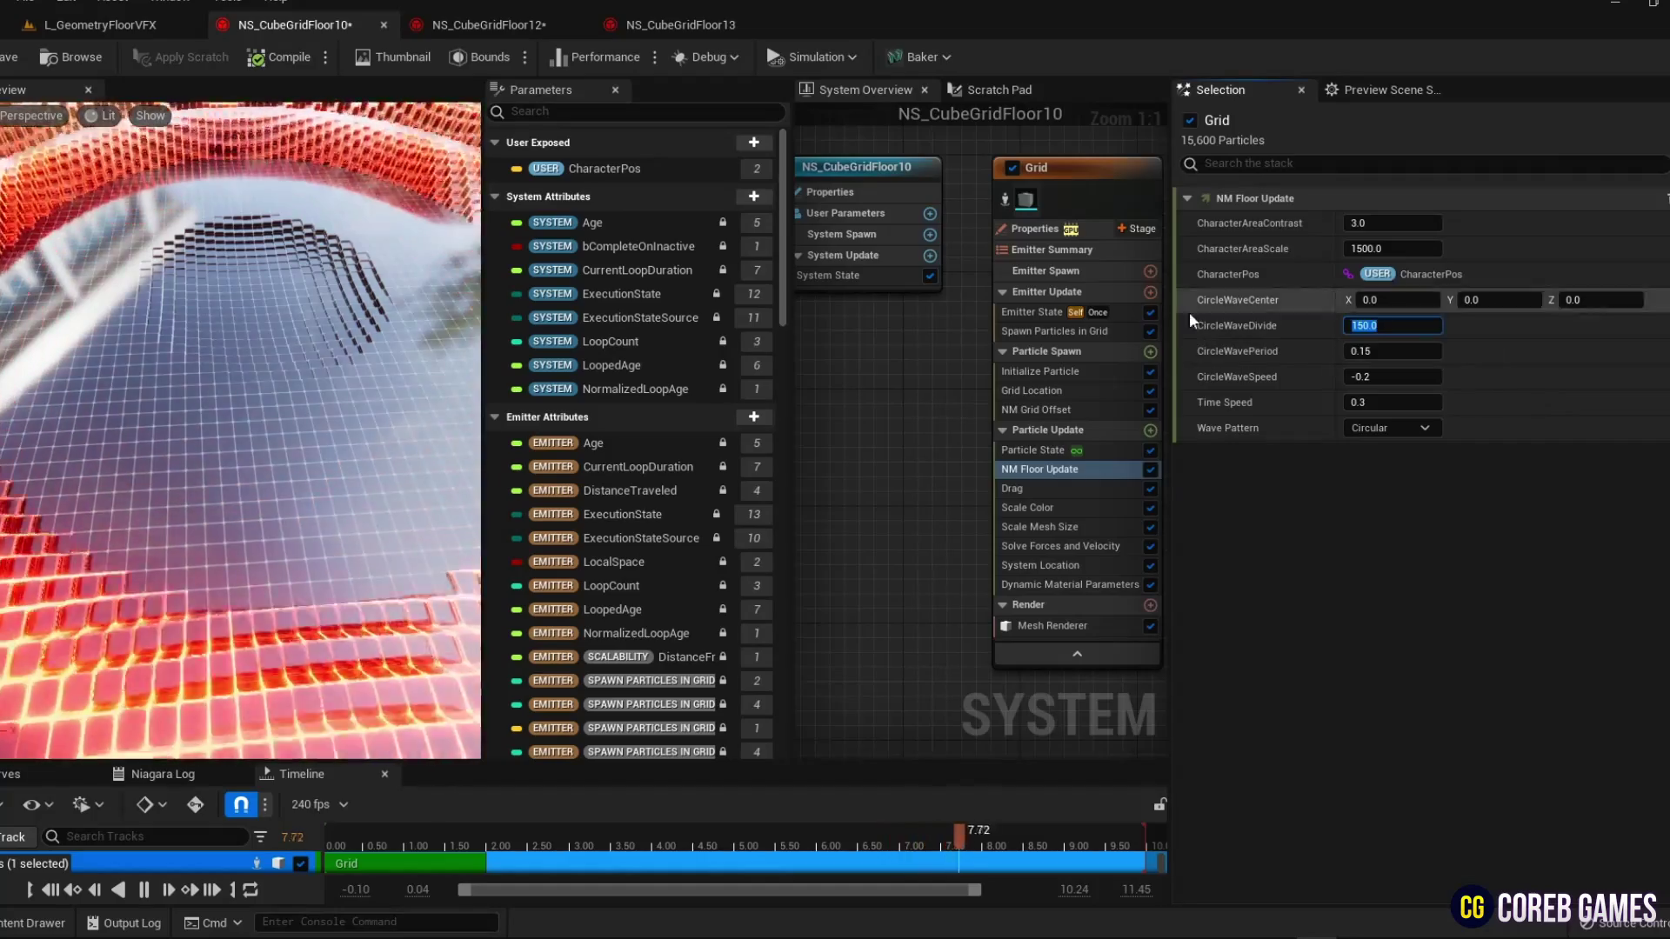
type("100")
key("Return")
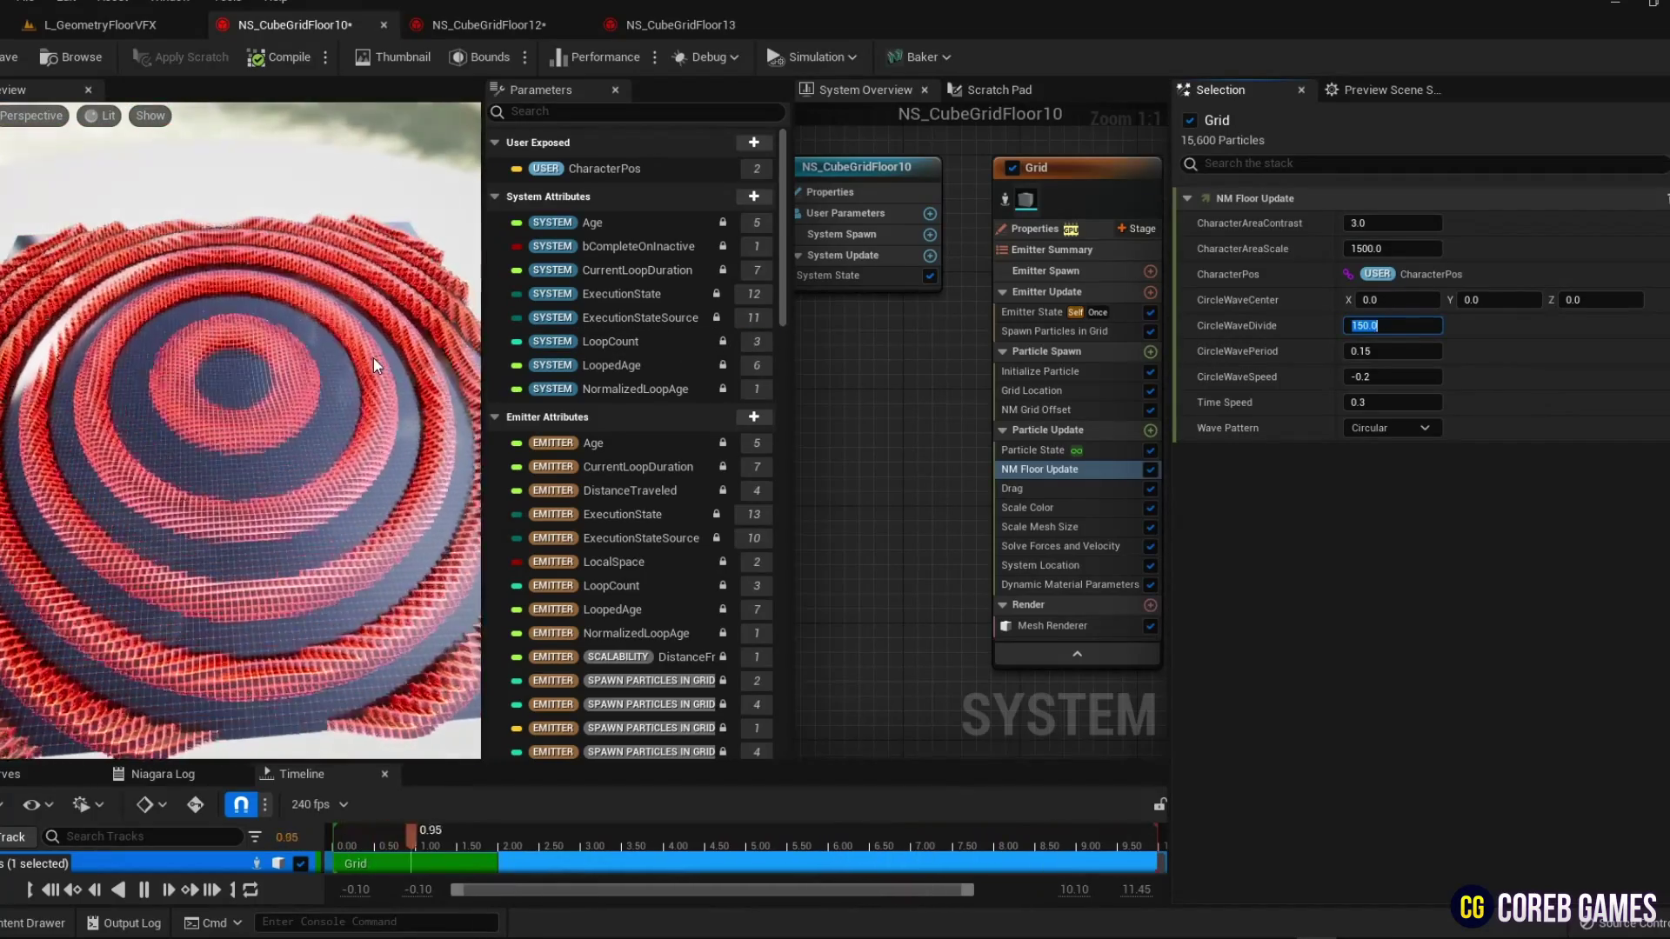
type("50")
key("Return")
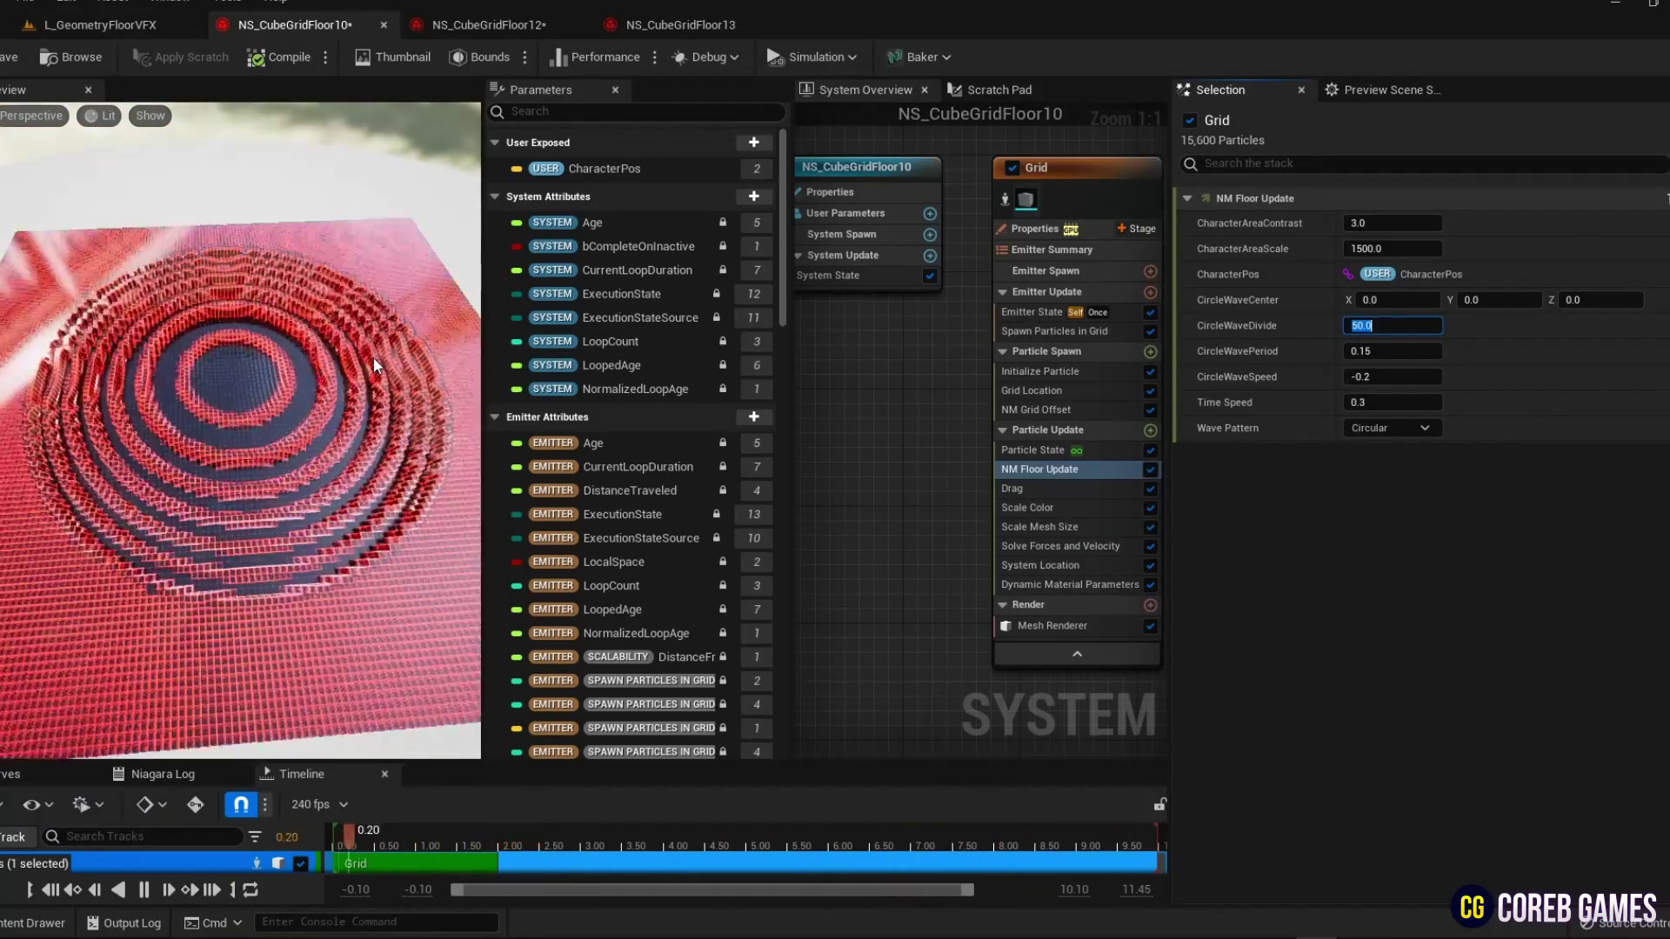
type("200")
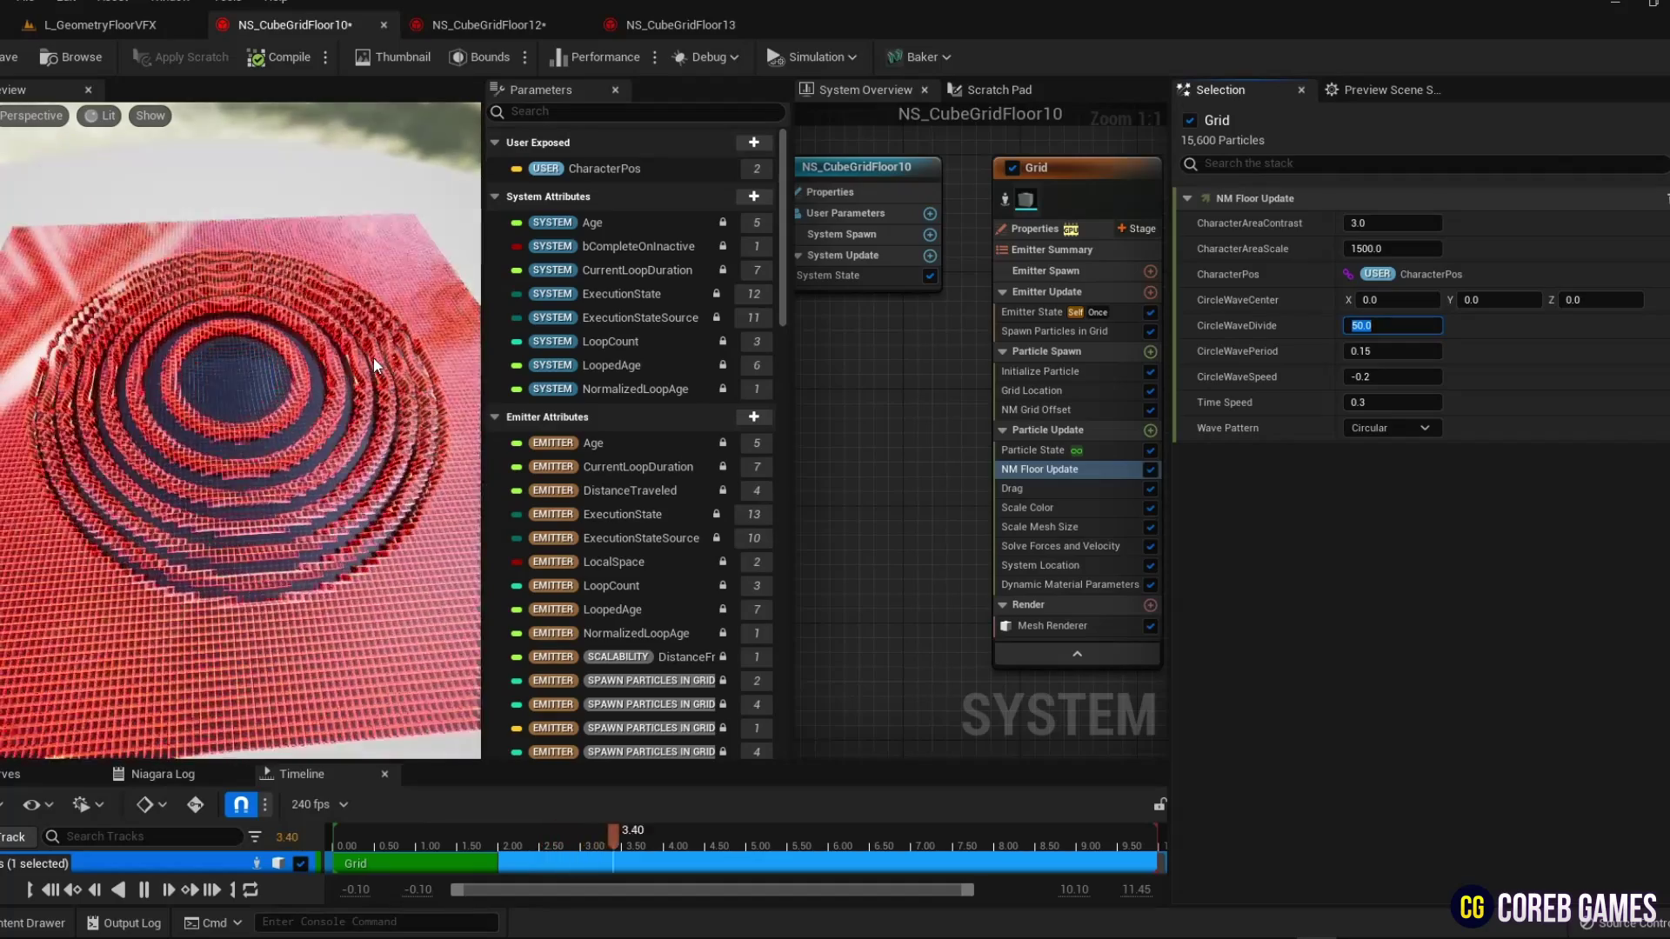
key("Return")
type("400")
key("Return")
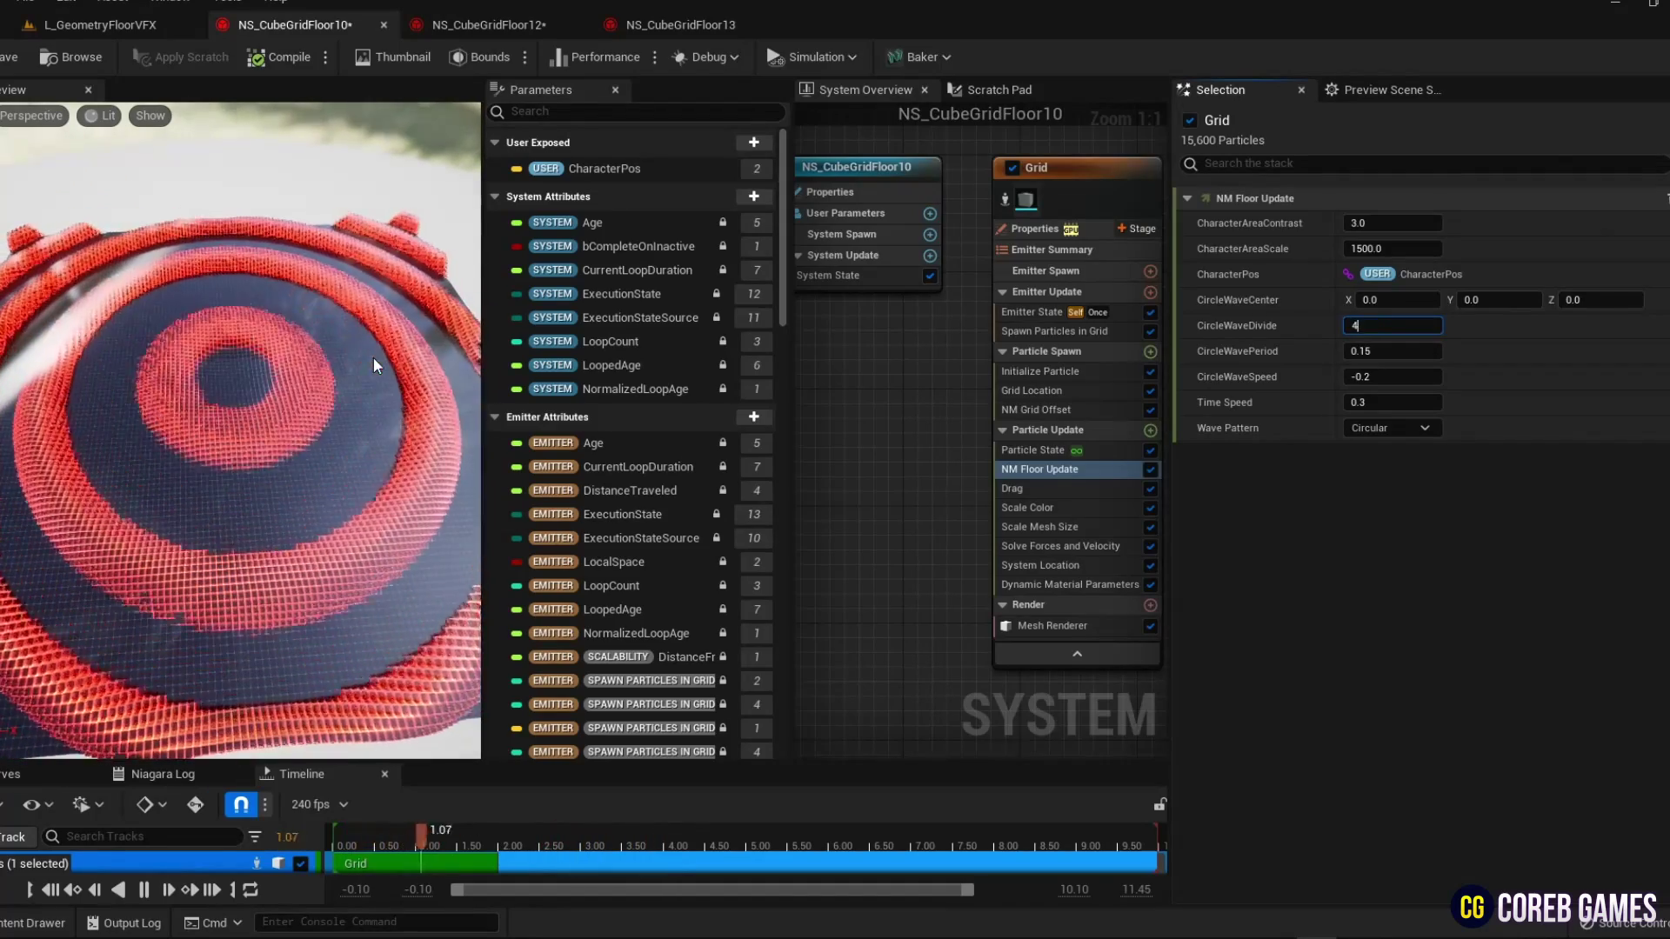
type("200")
key("Return")
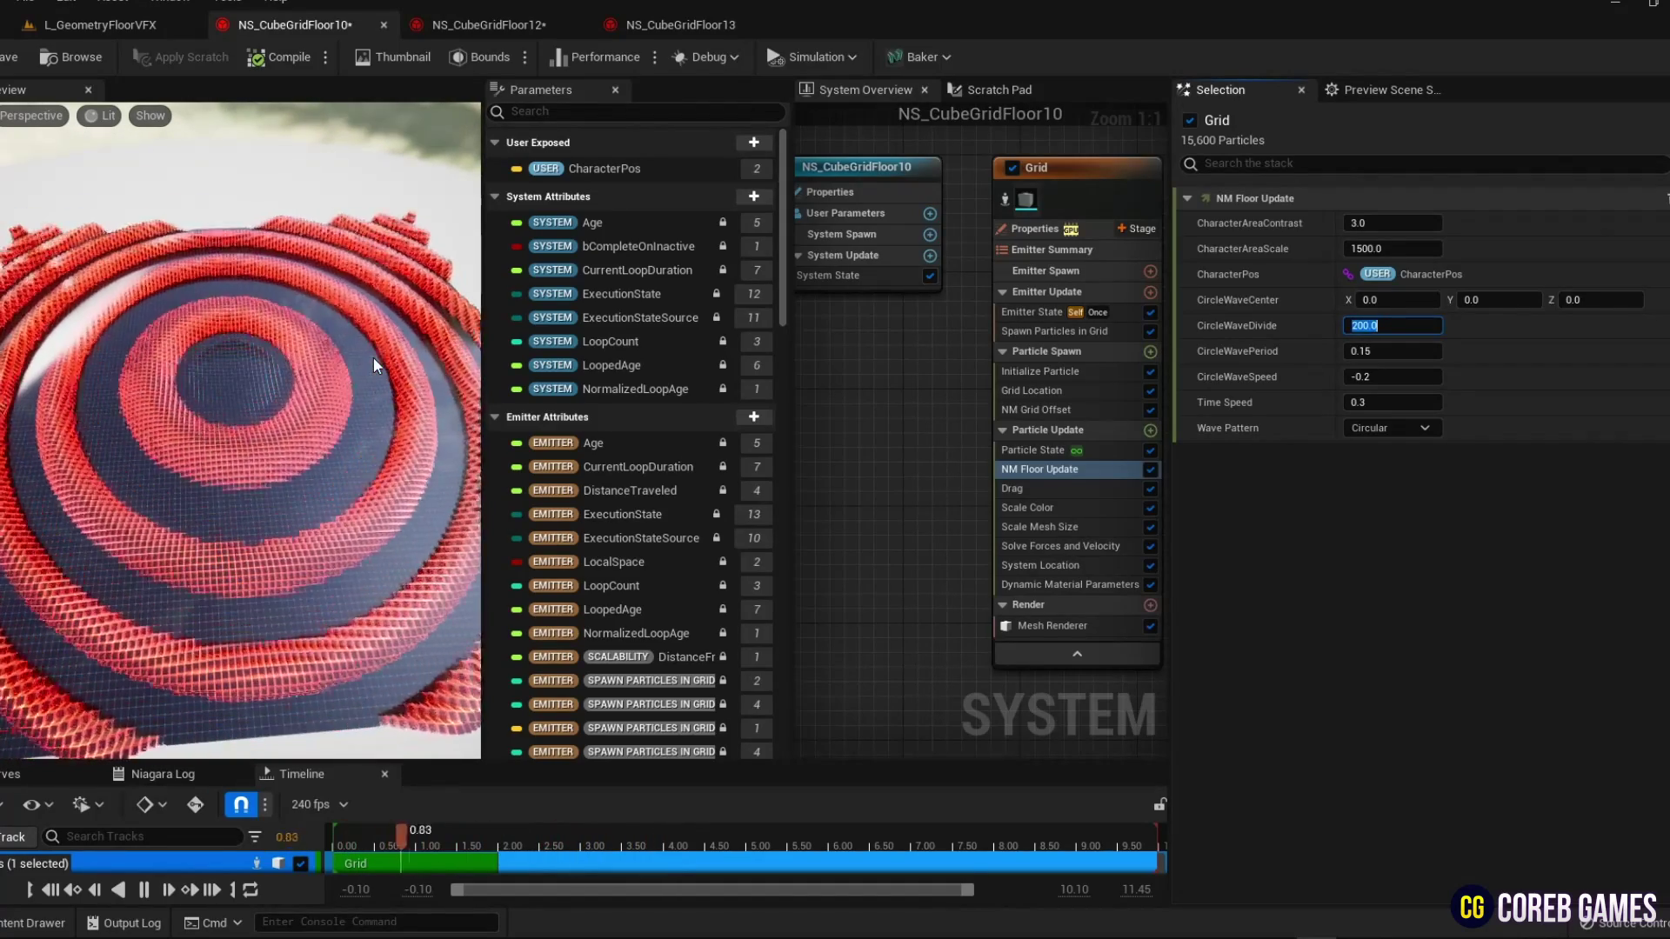
type("300")
key("Return")
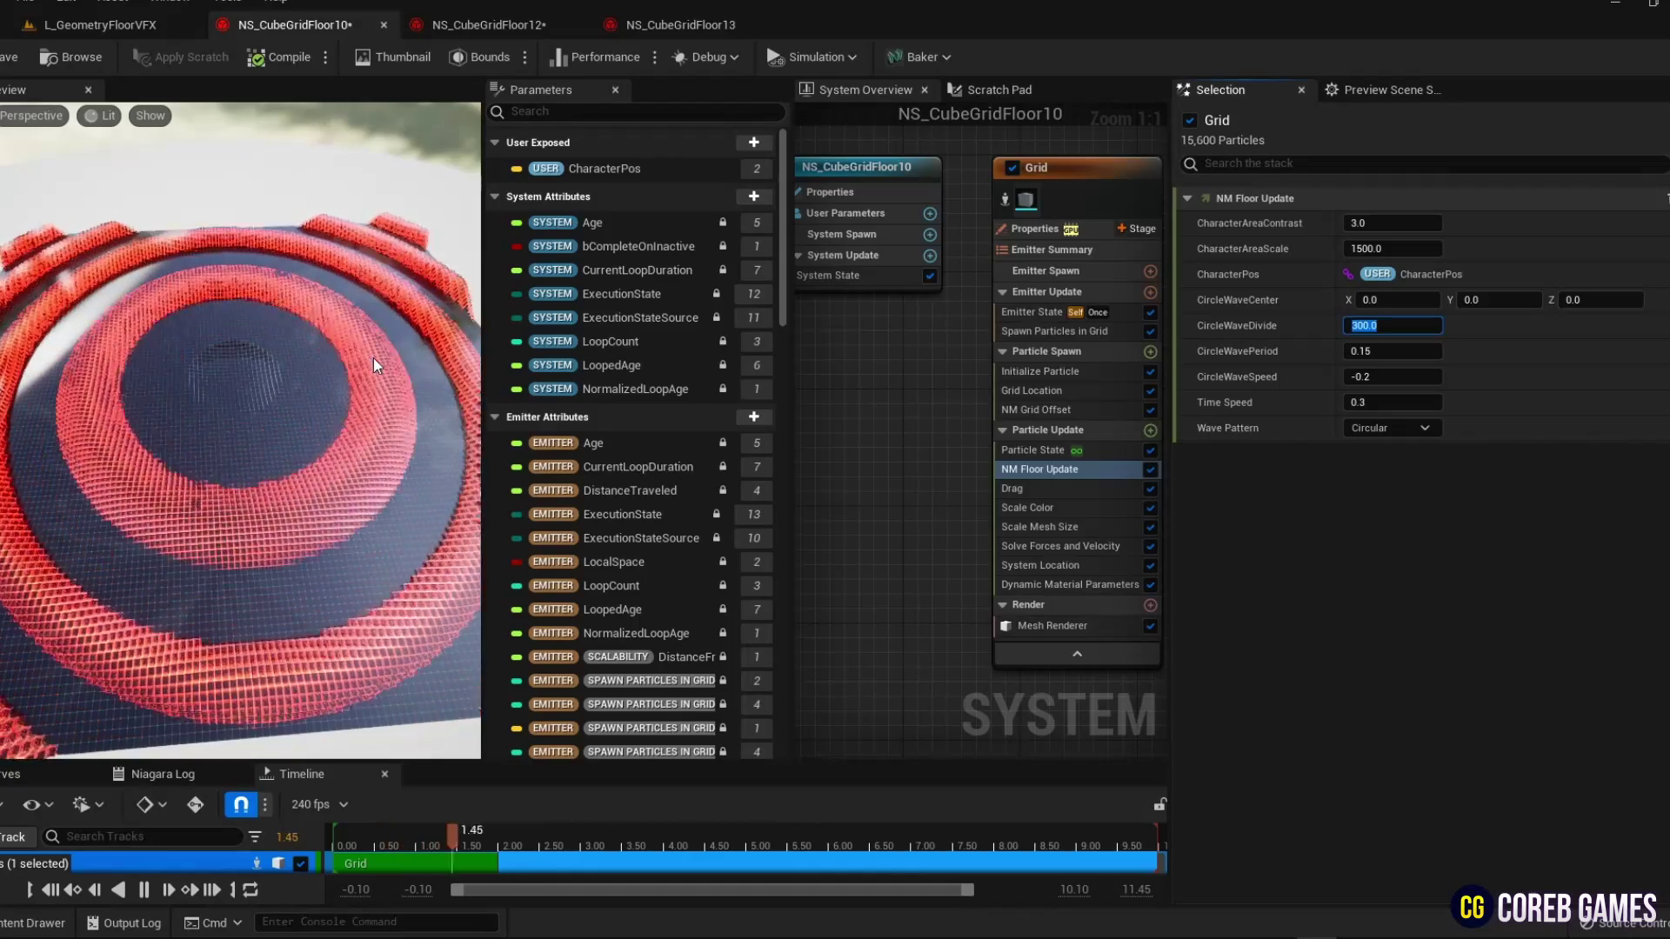
- Test CircleWavePeriod values 0.5, 0.1, 0.05 and 0.001, then set it to 0.15
key("Tab")
type("0.5")
key("Return")
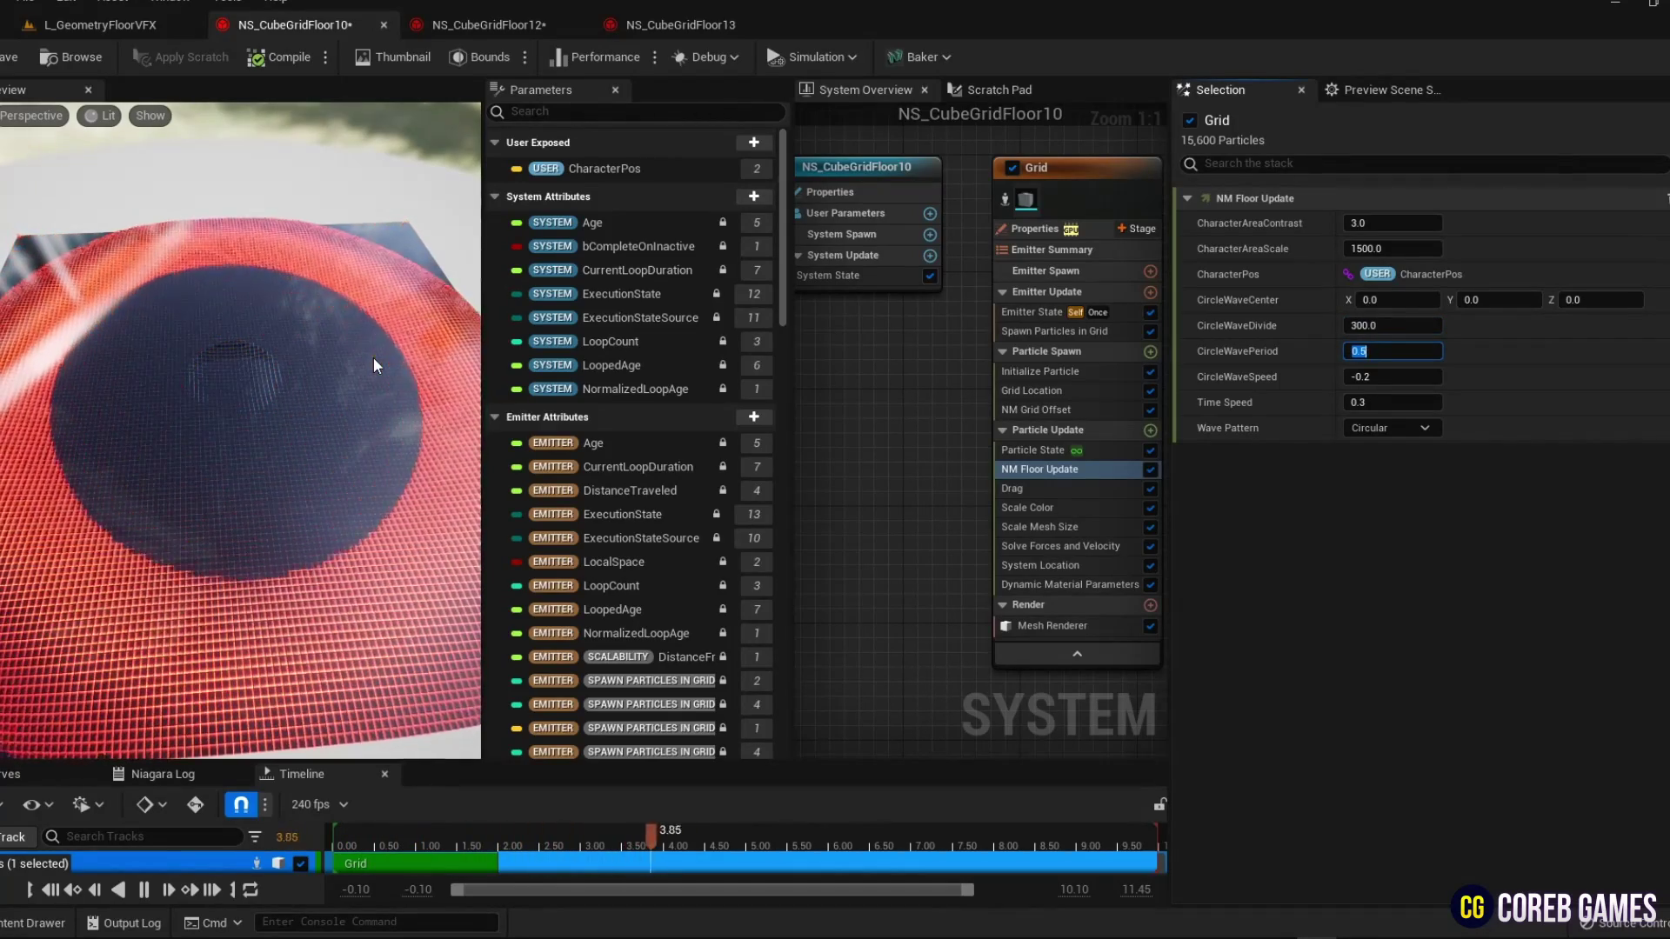
type("0.1")
key("Return")
type("0.05")
key("Return")
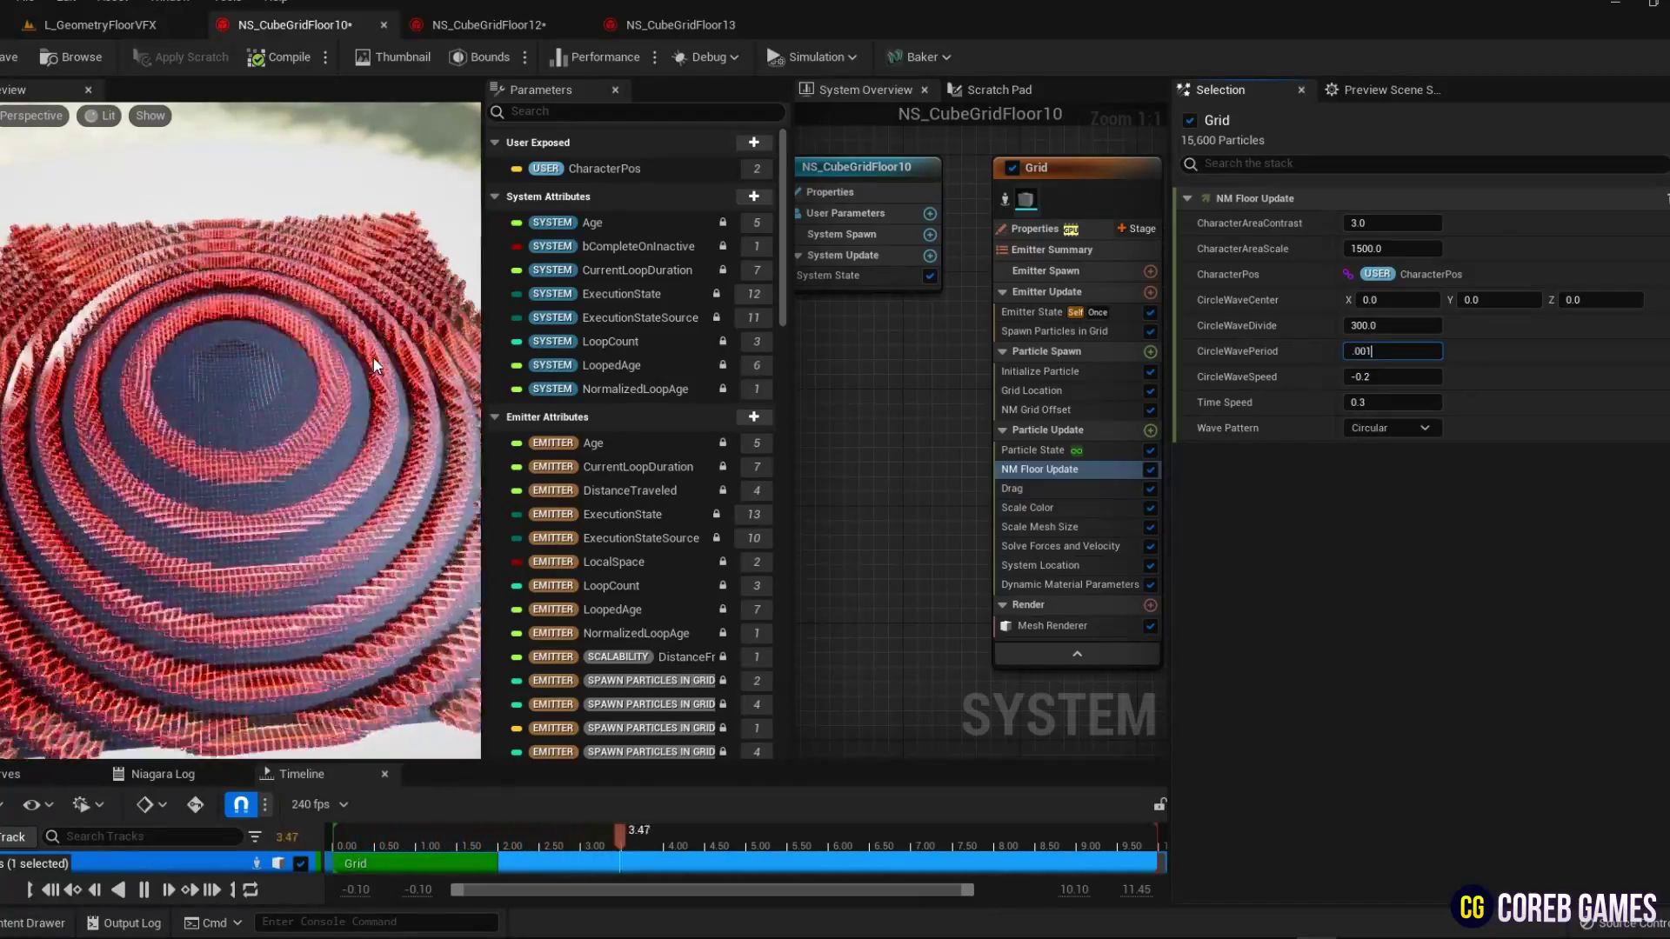
type("0.001")
key("Return")
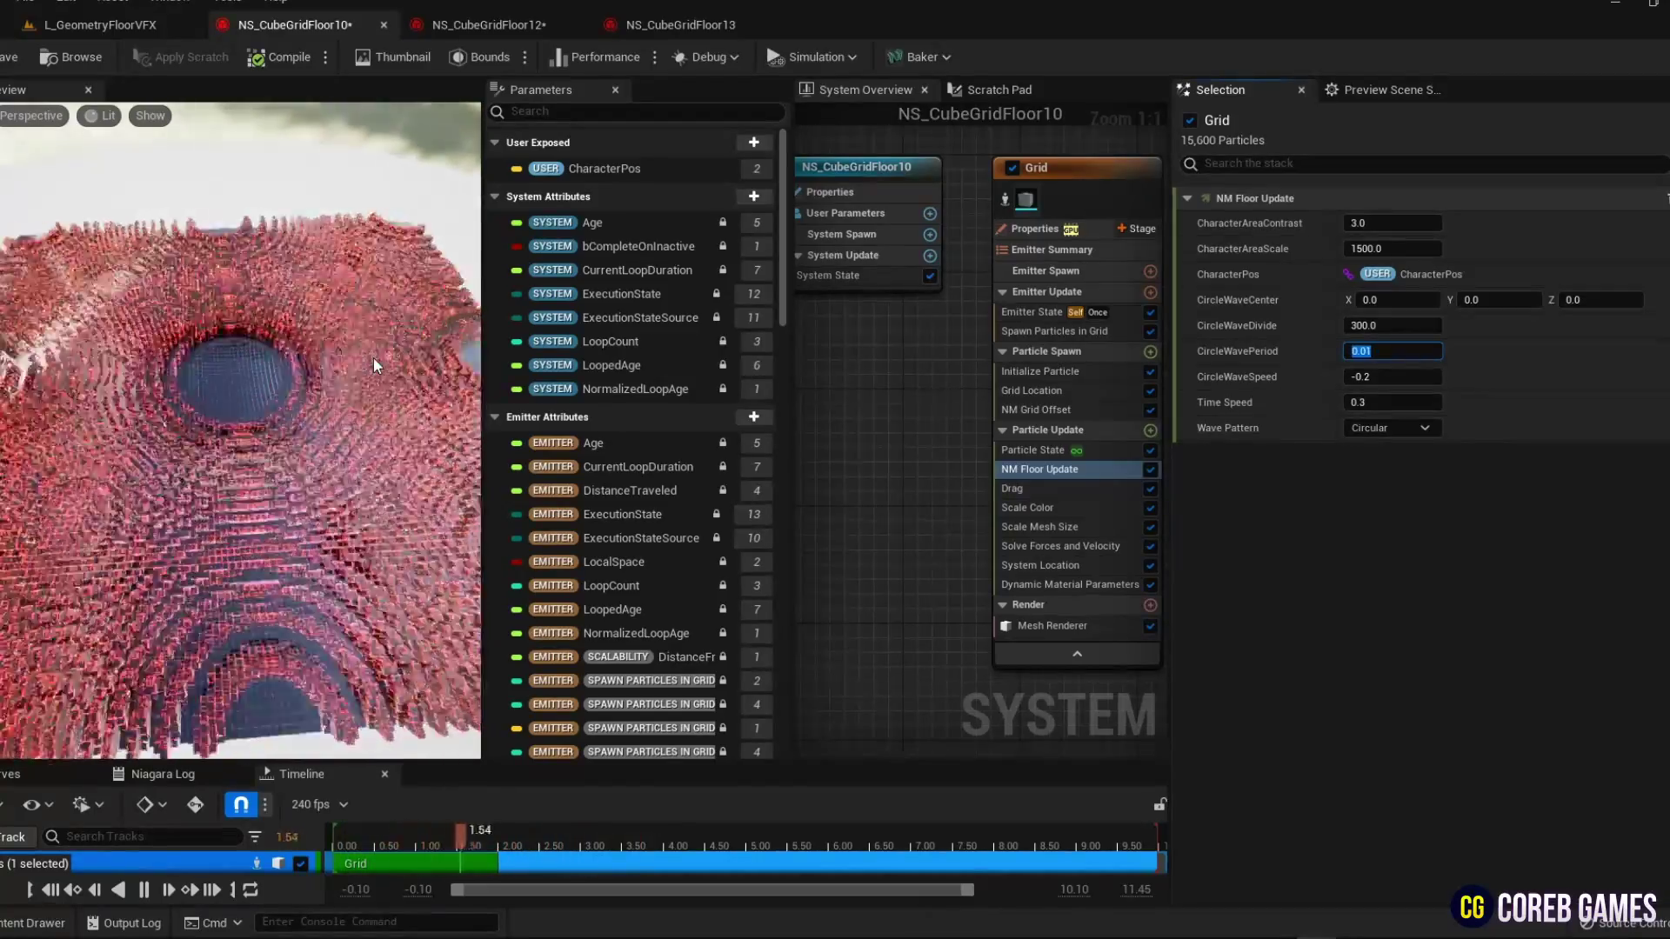
type("1")
key("BackSpace")
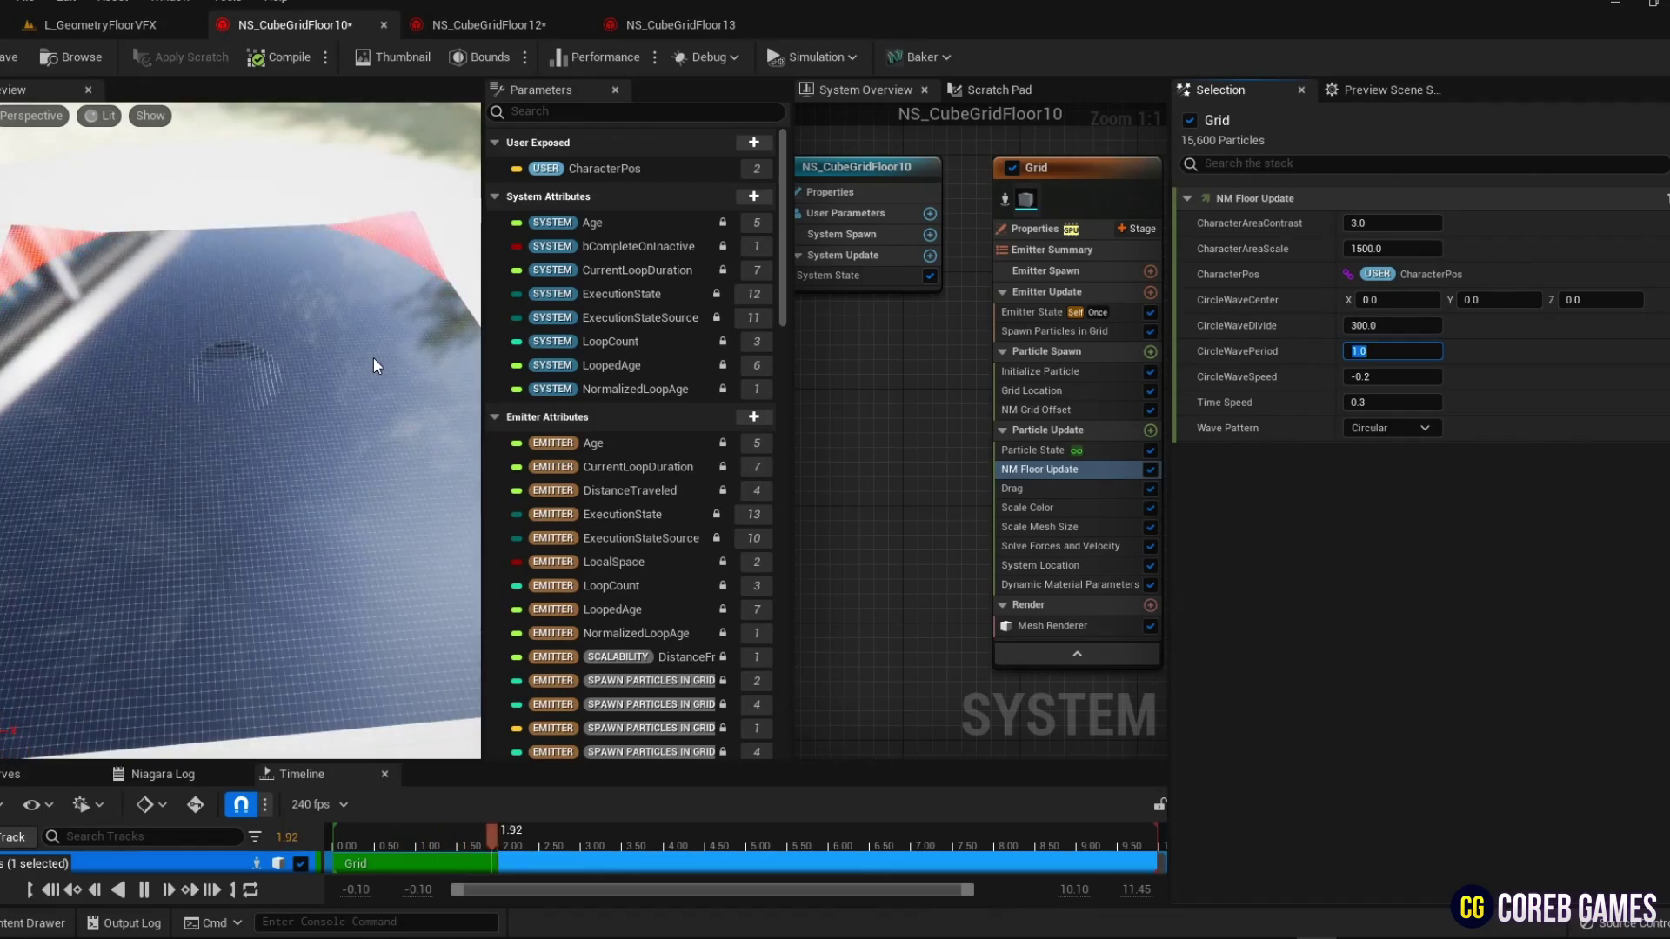
type("0.5")
key("Return")
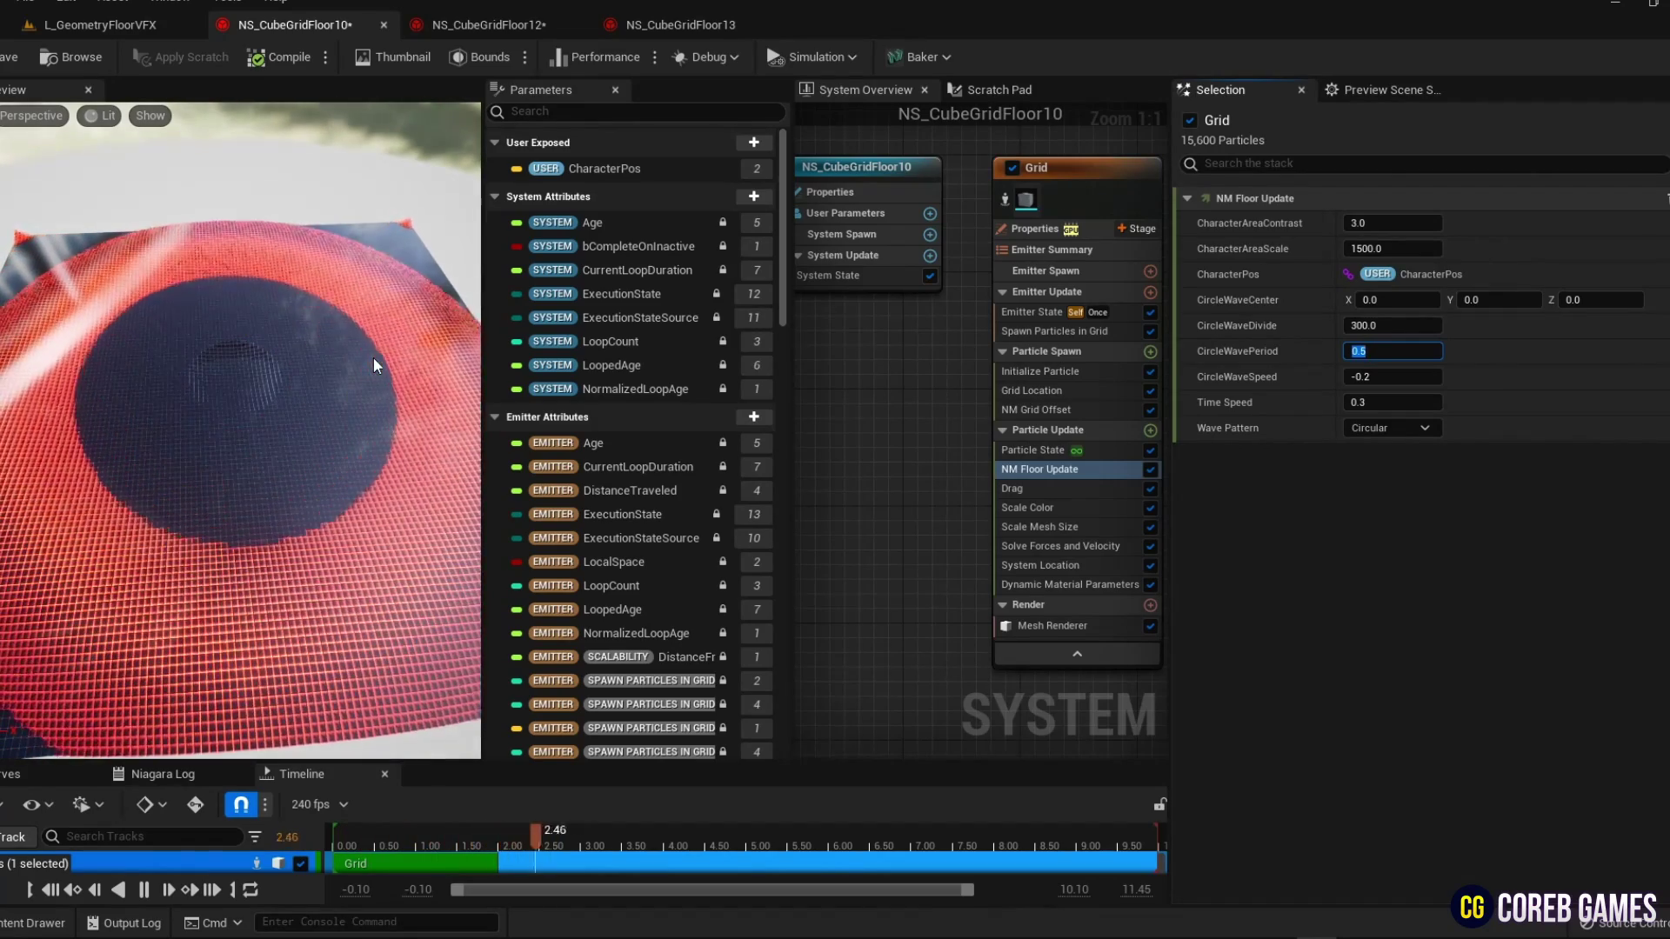
type(".15")
key("Return")
- Set CircleWaveSpeed to -0.5, then change it to -0.9
left_click(1383, 376)
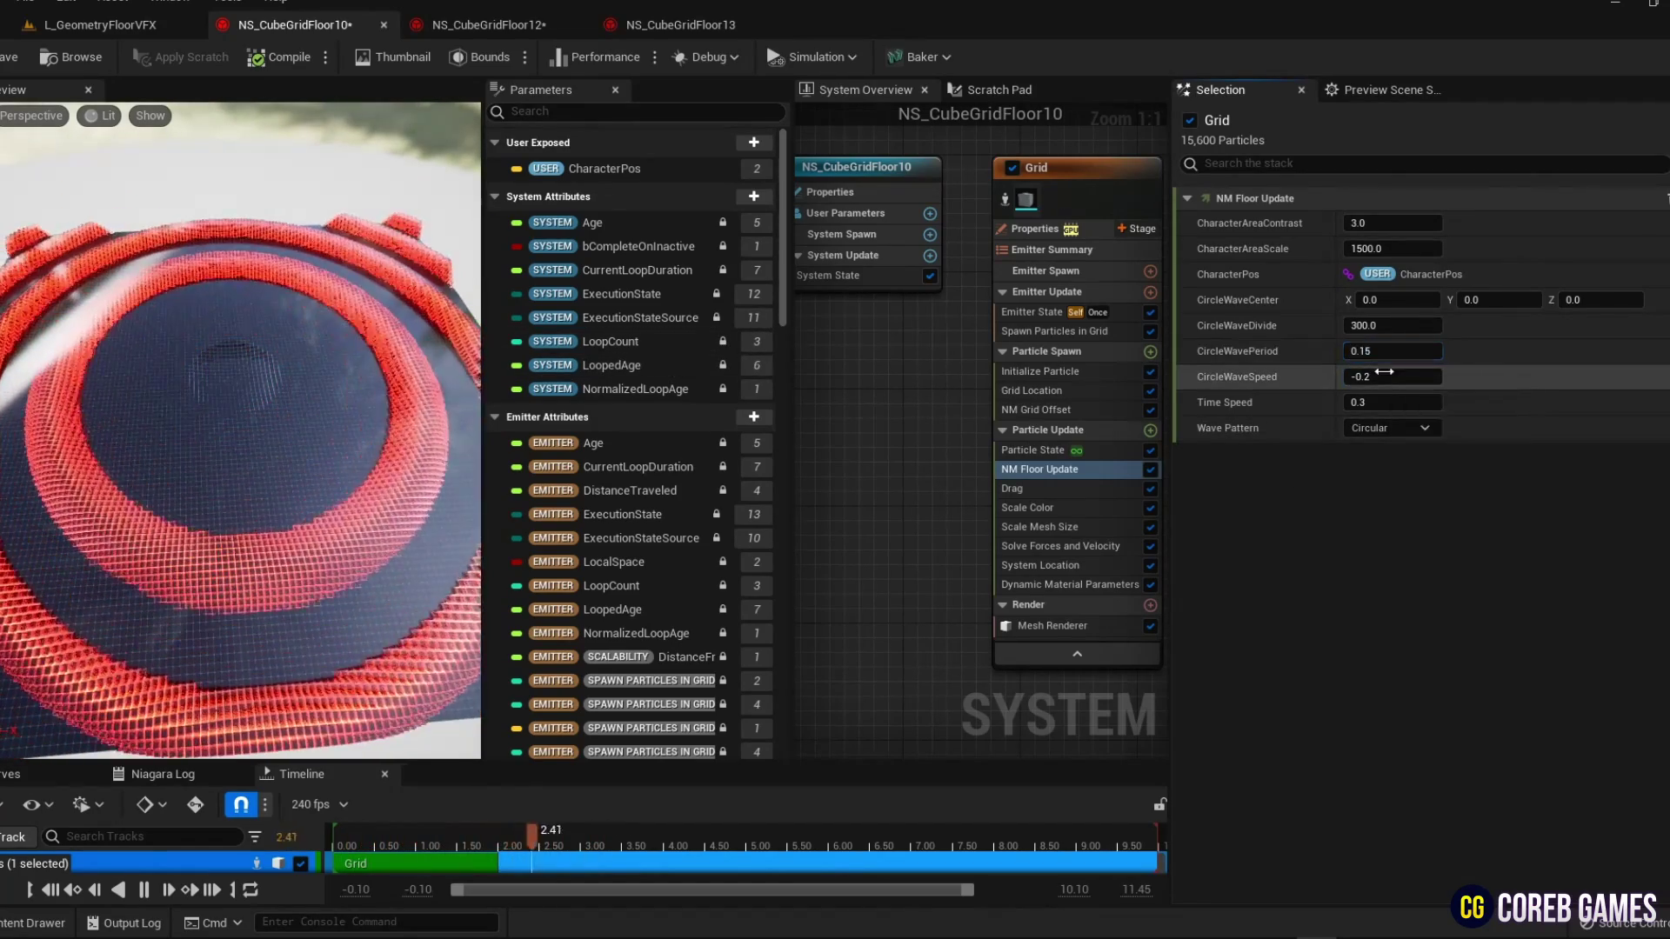
key("BackSpace")
type("5")
key("Return")
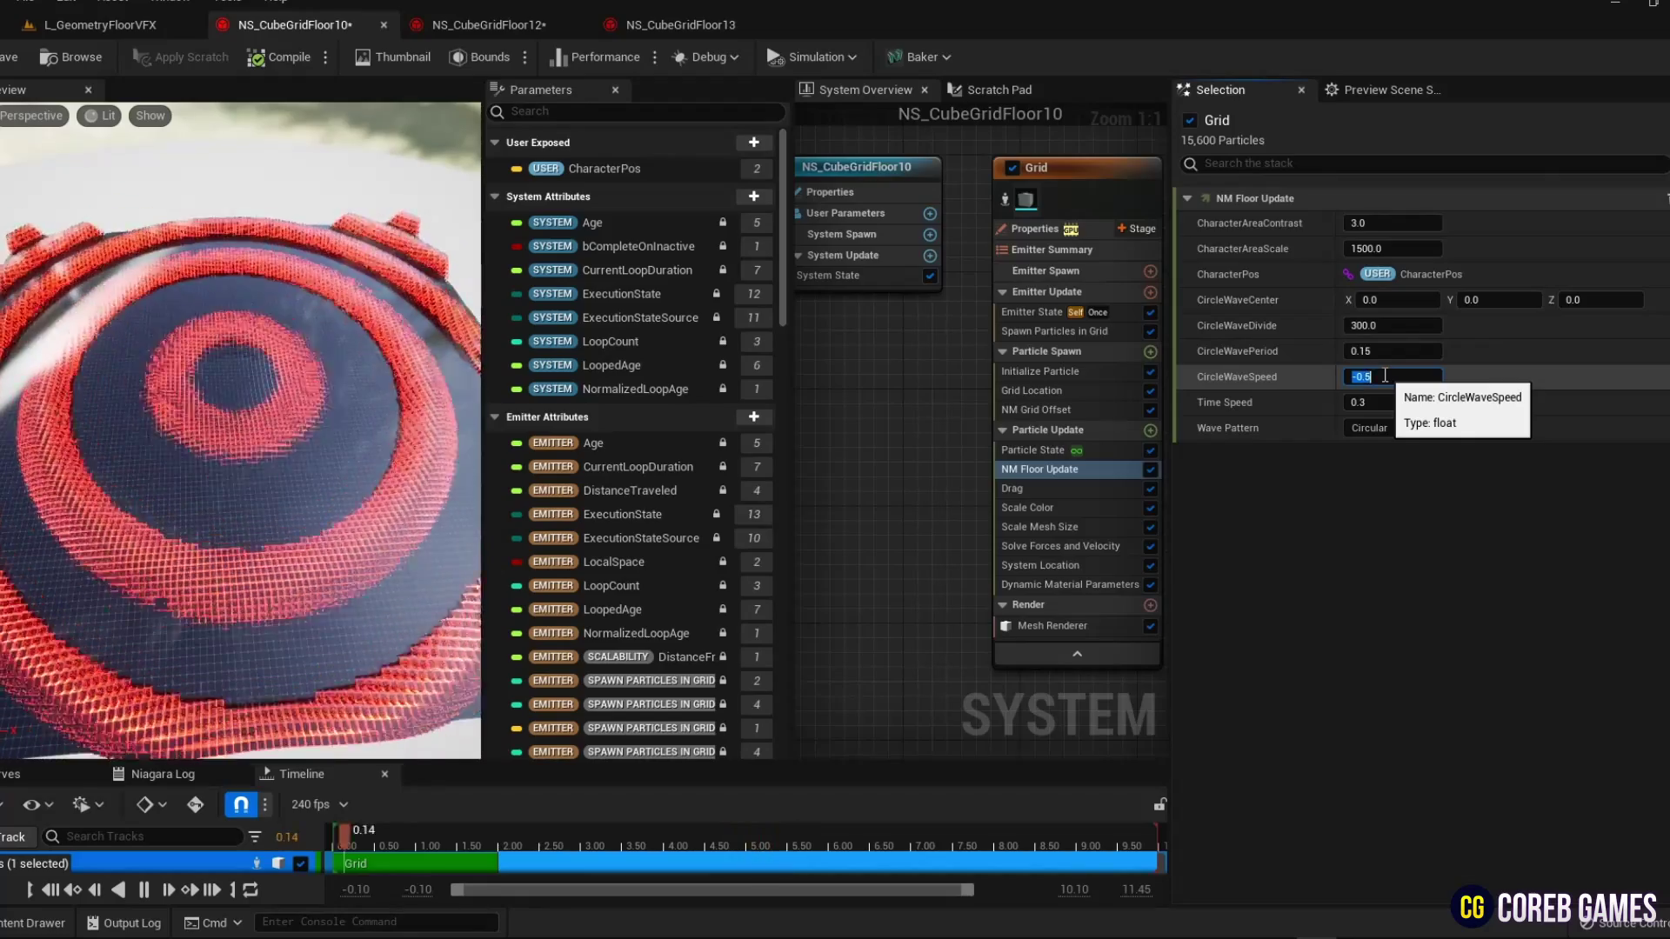
left_click(1385, 376)
key("BackSpace")
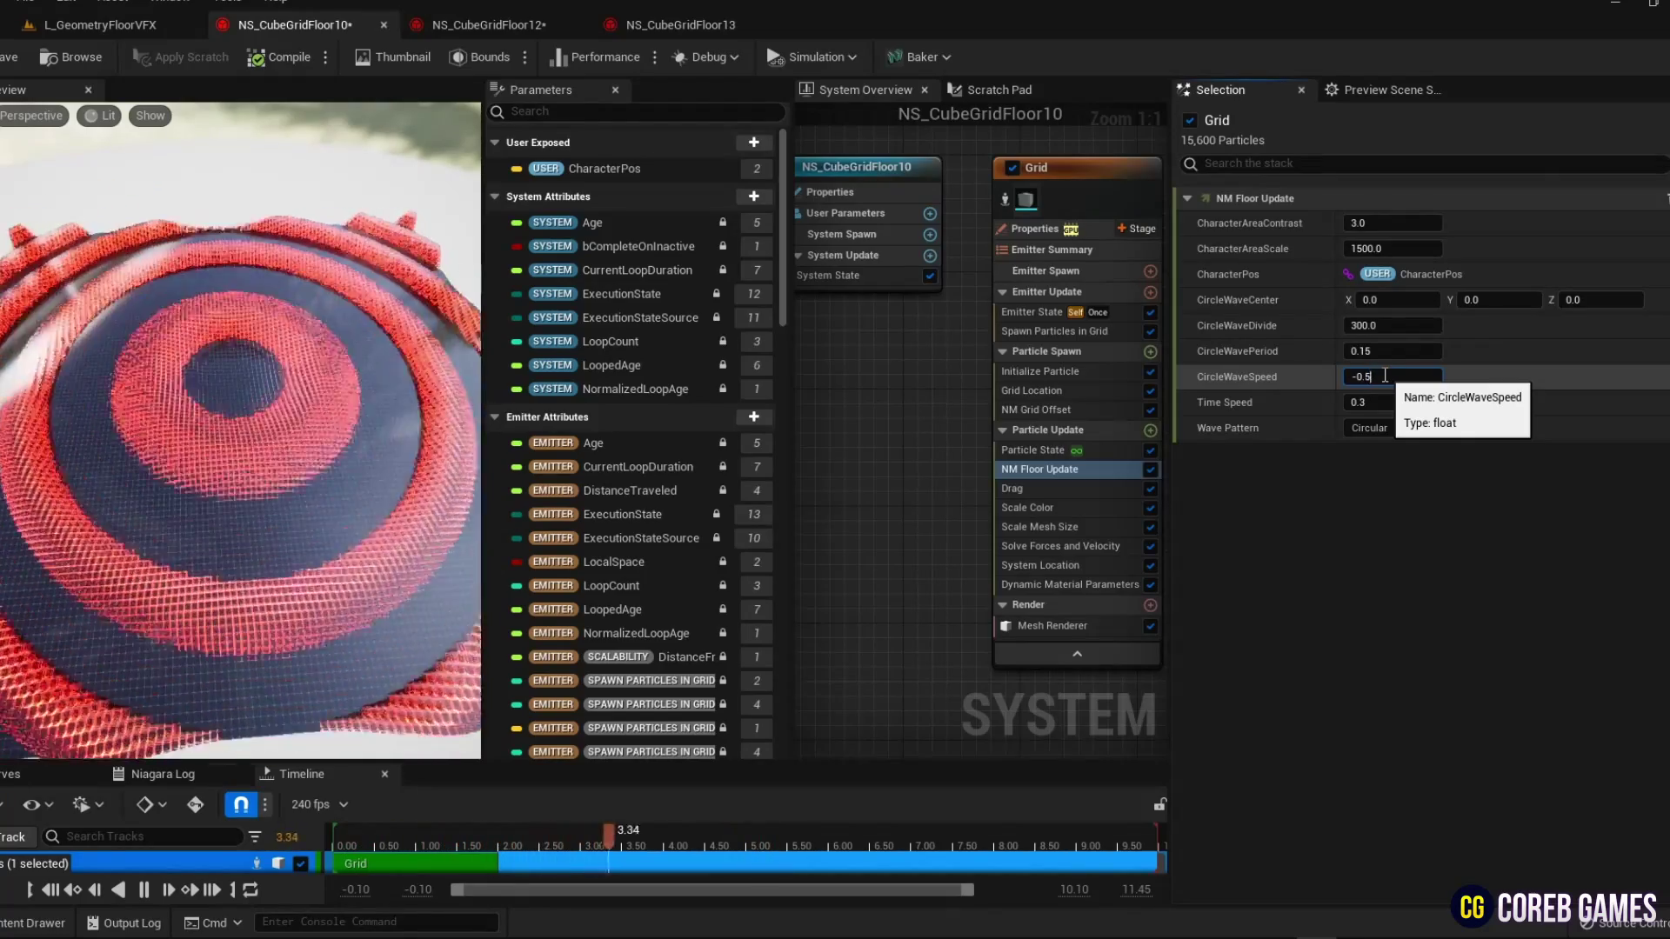
type("9")
key("Return")
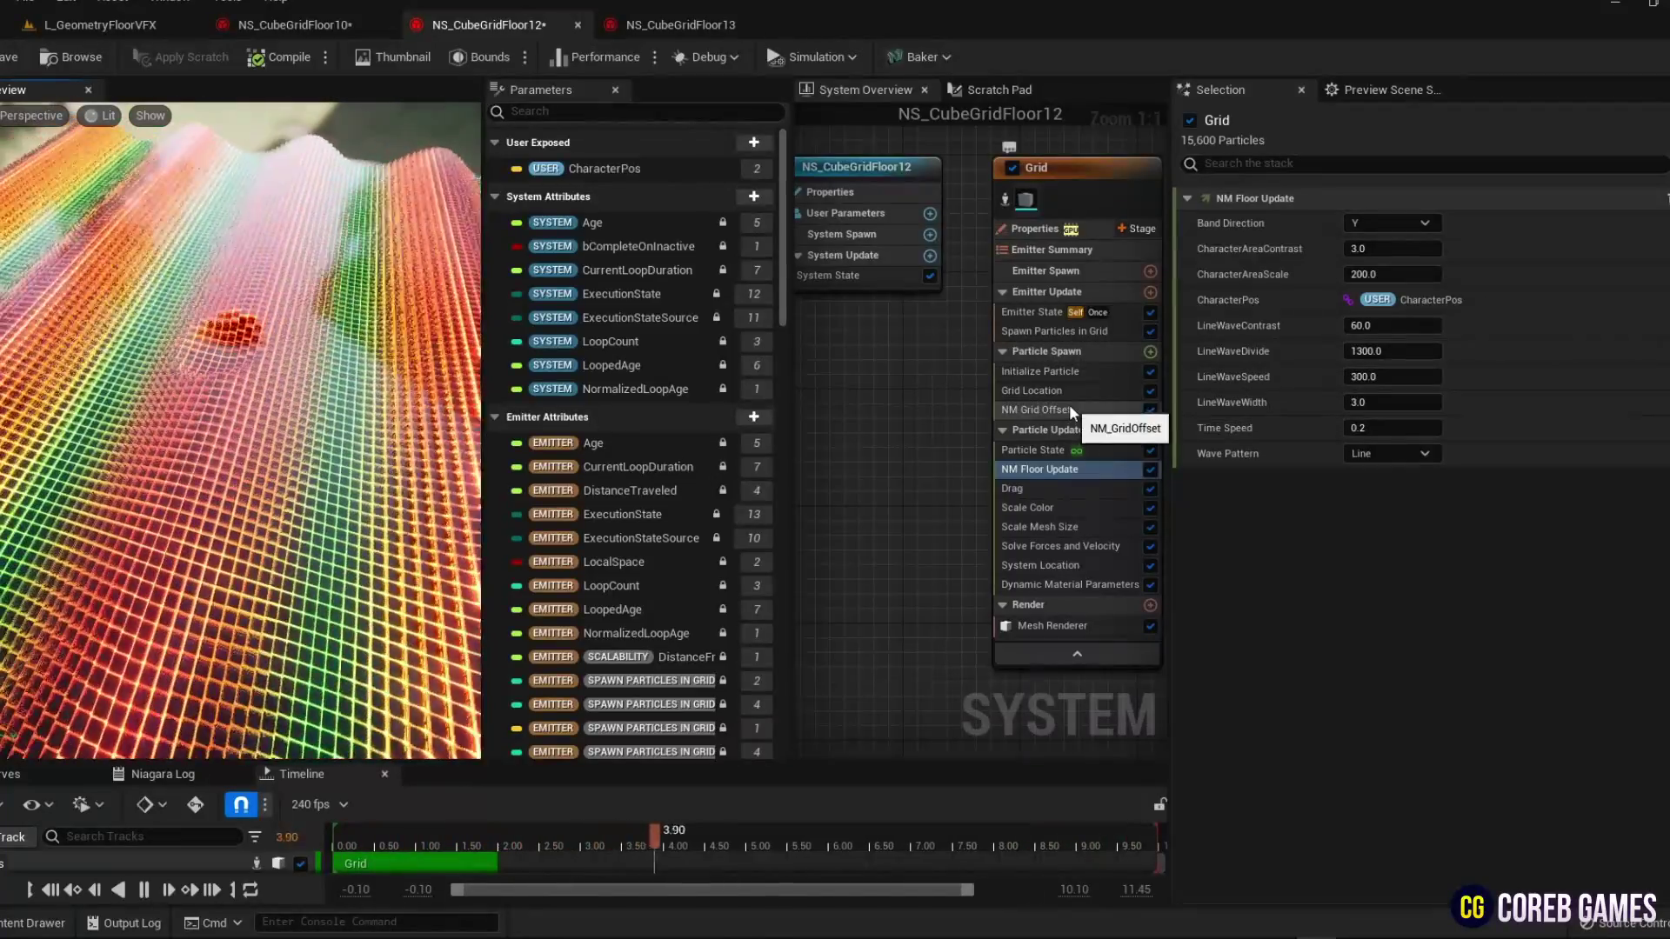
- Expand the NM Grid Offset and NM Floor Update modules and set CharacterAreaScale to 1000
left_click(1068, 408)
left_click(1079, 469)
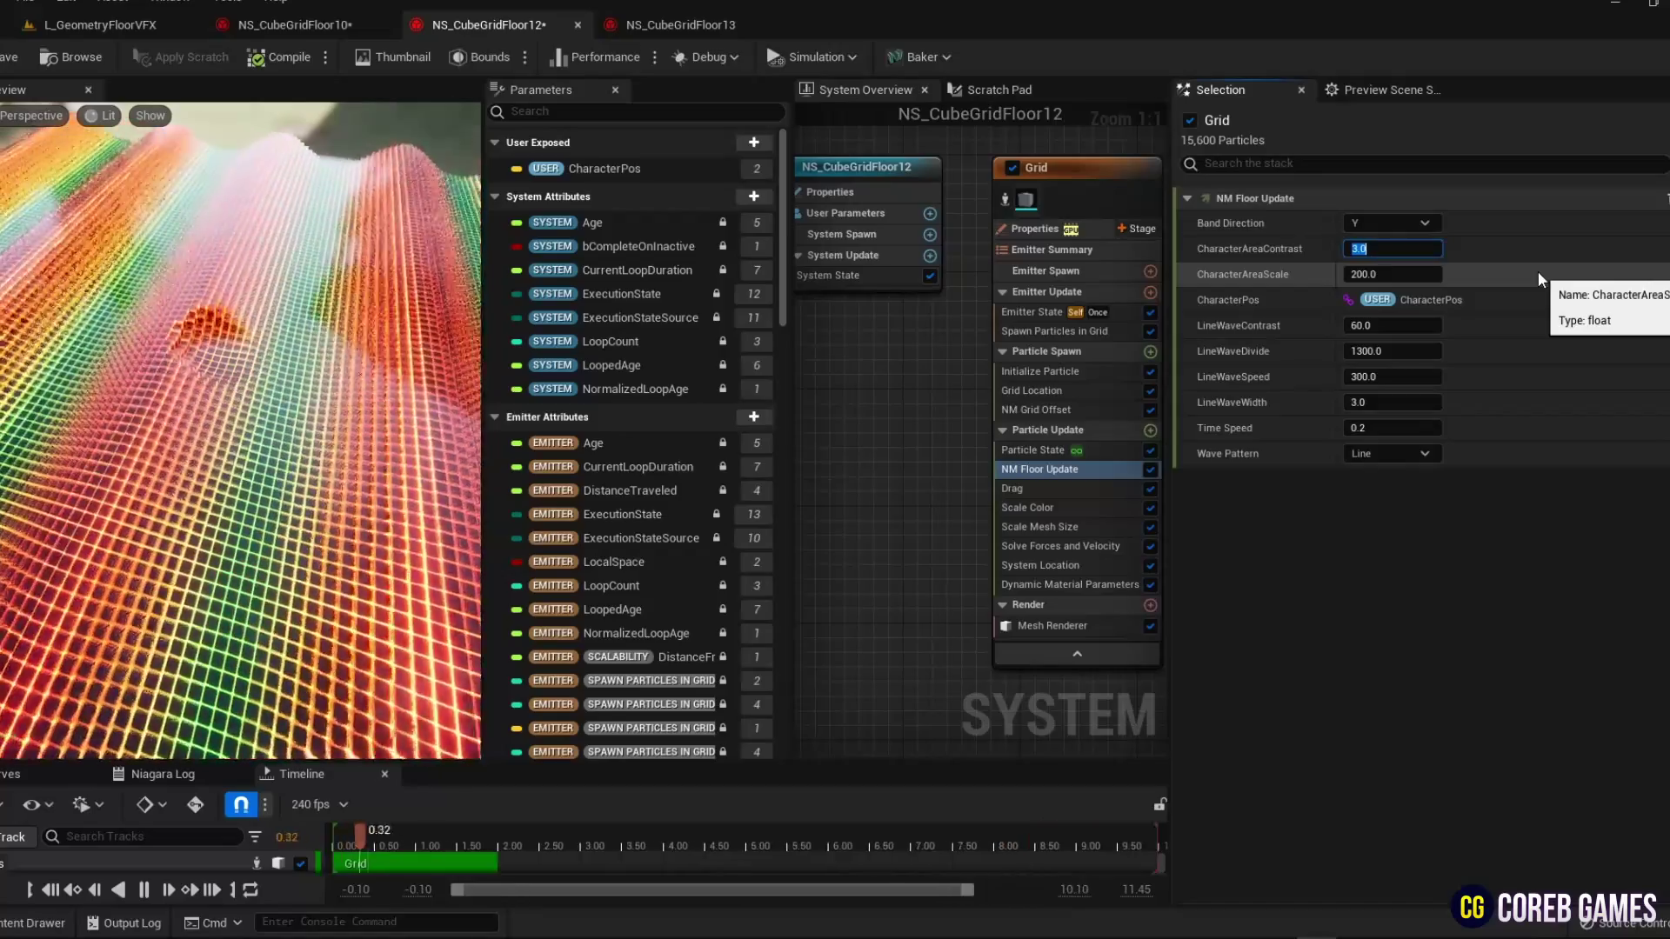
left_click(1538, 274)
type("10")
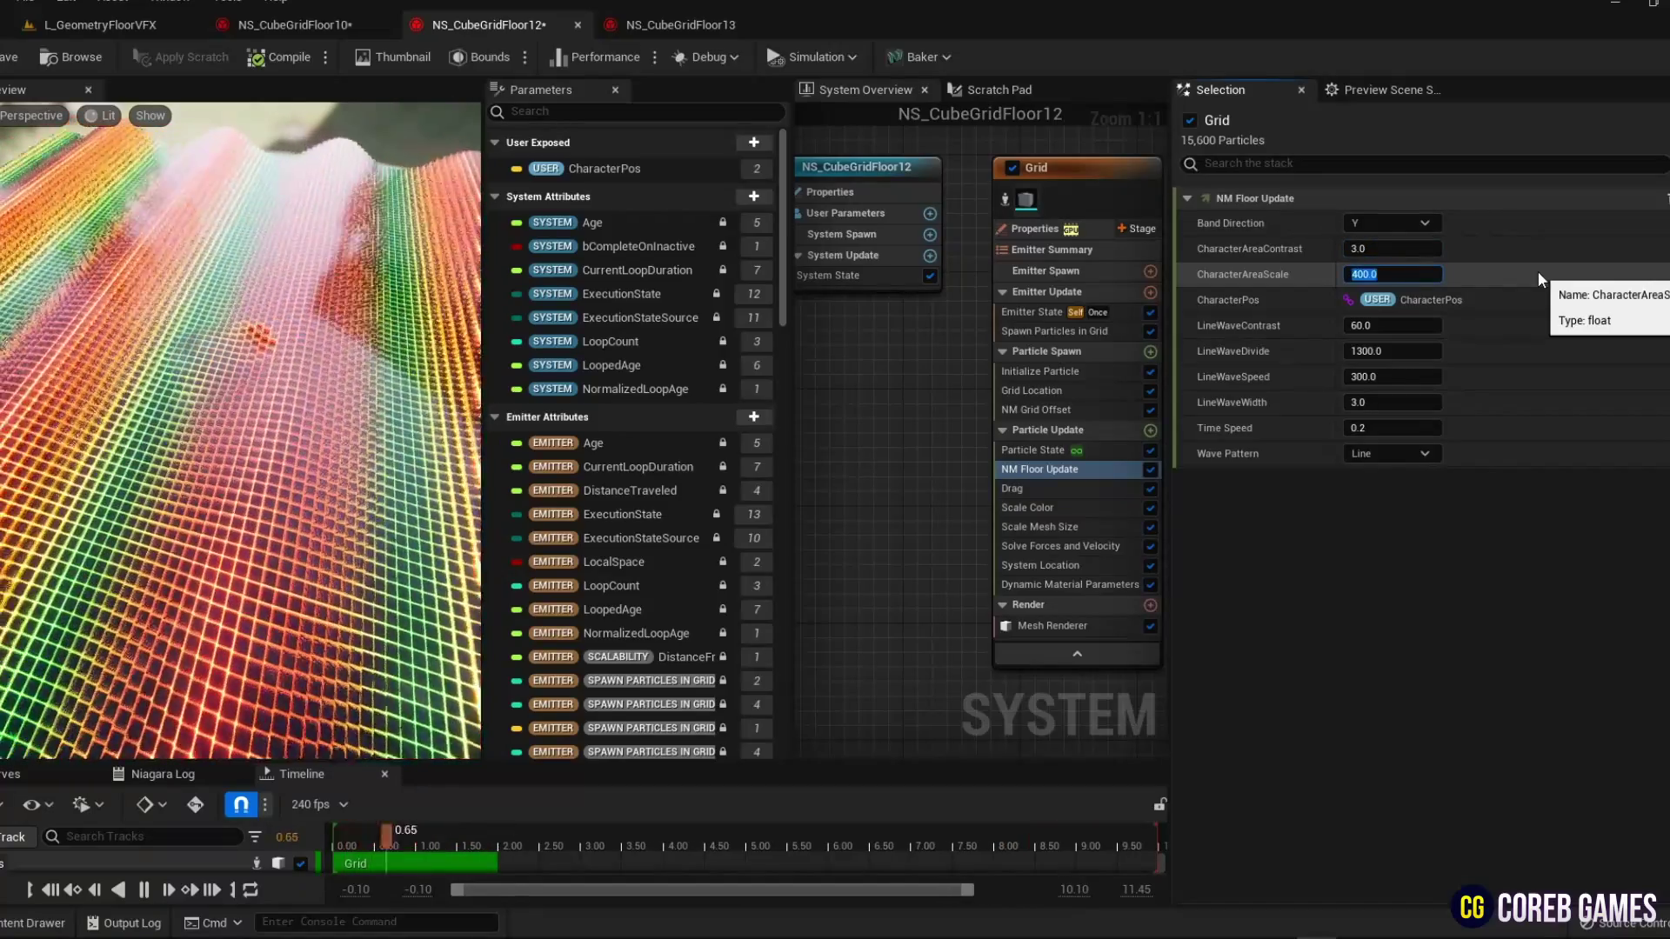
type("00")
left_click(1396, 327)
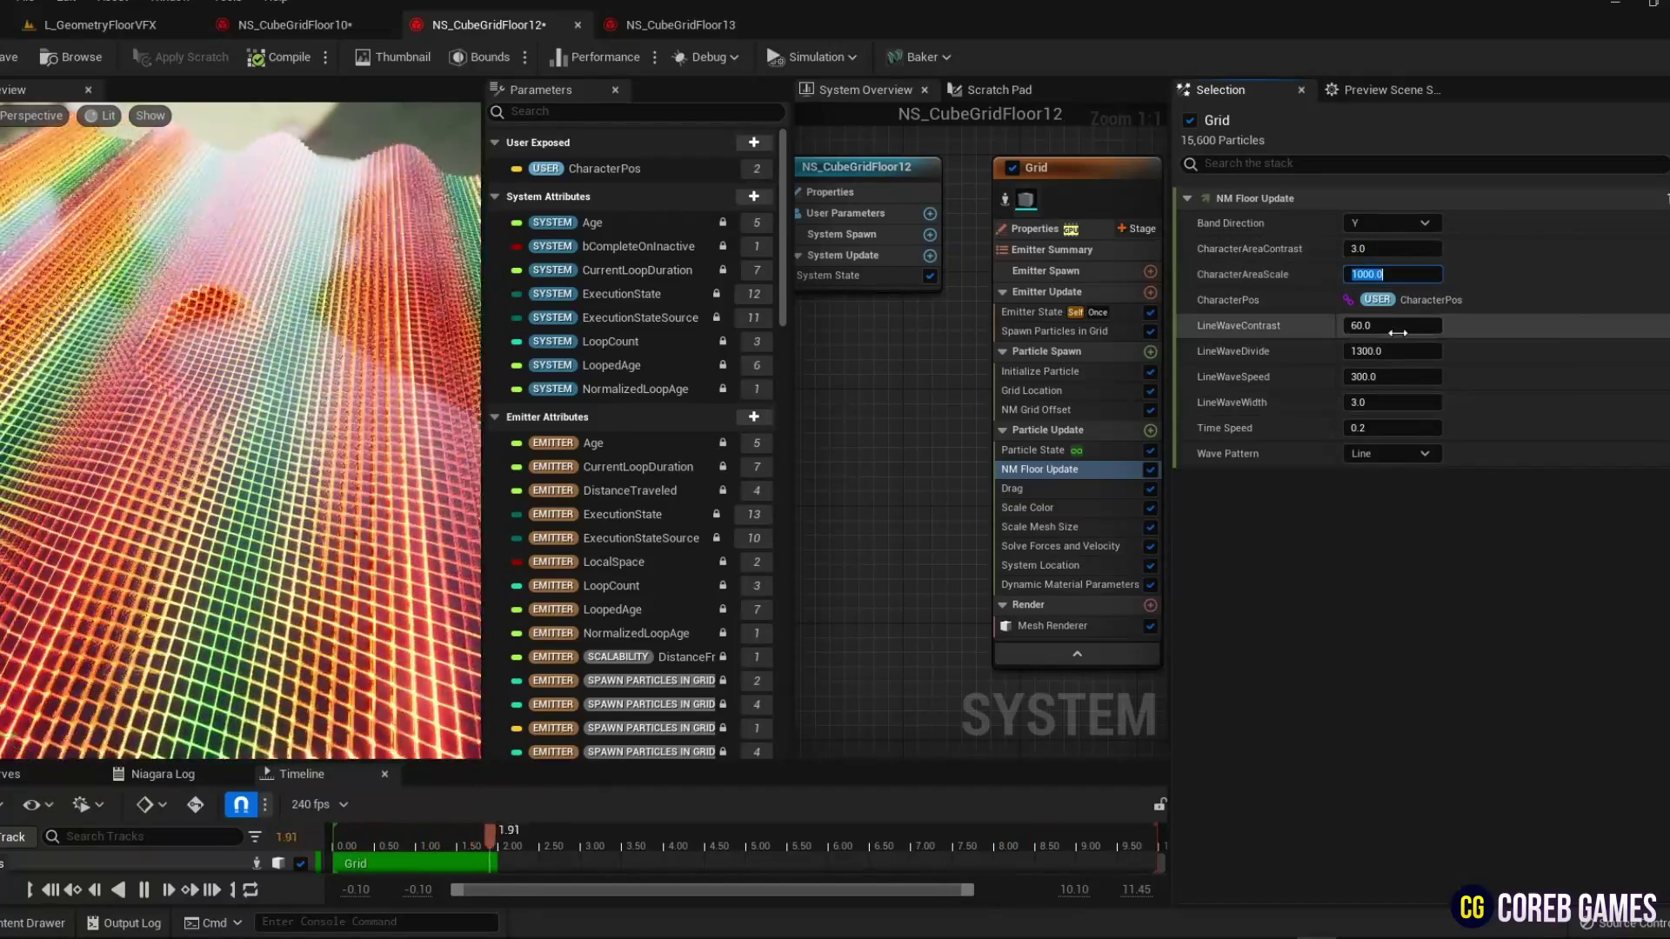
- Try LineWaveContrast values of 100, then settle it at 50
left_click_drag(1396, 332, 1341, 328)
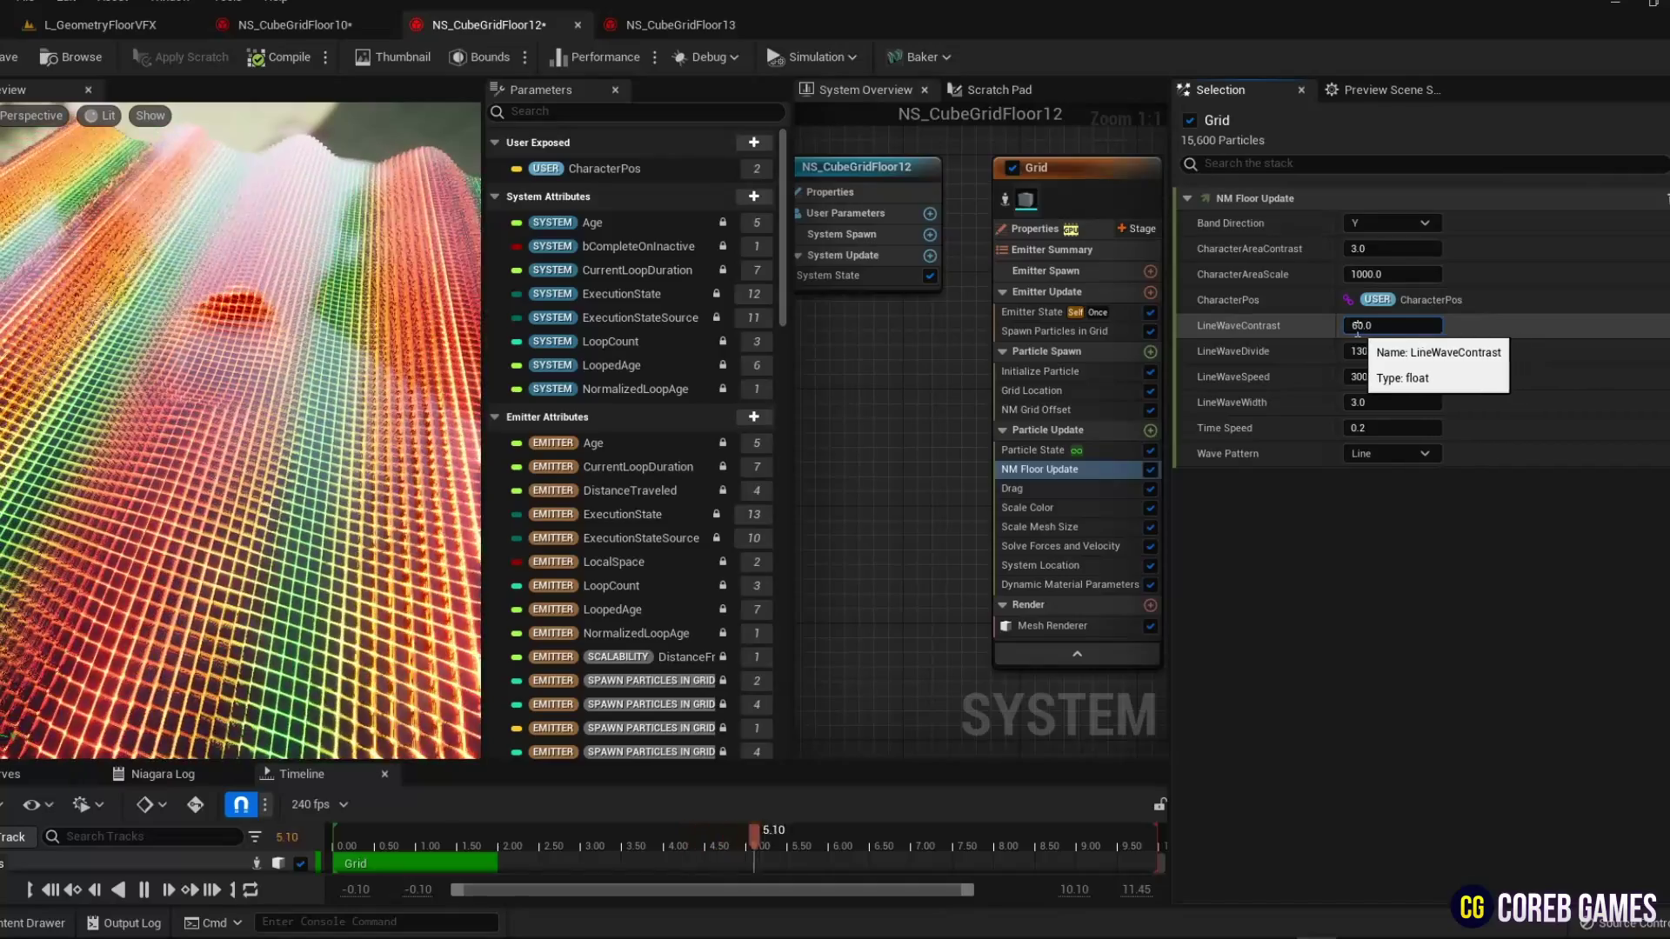
type("100")
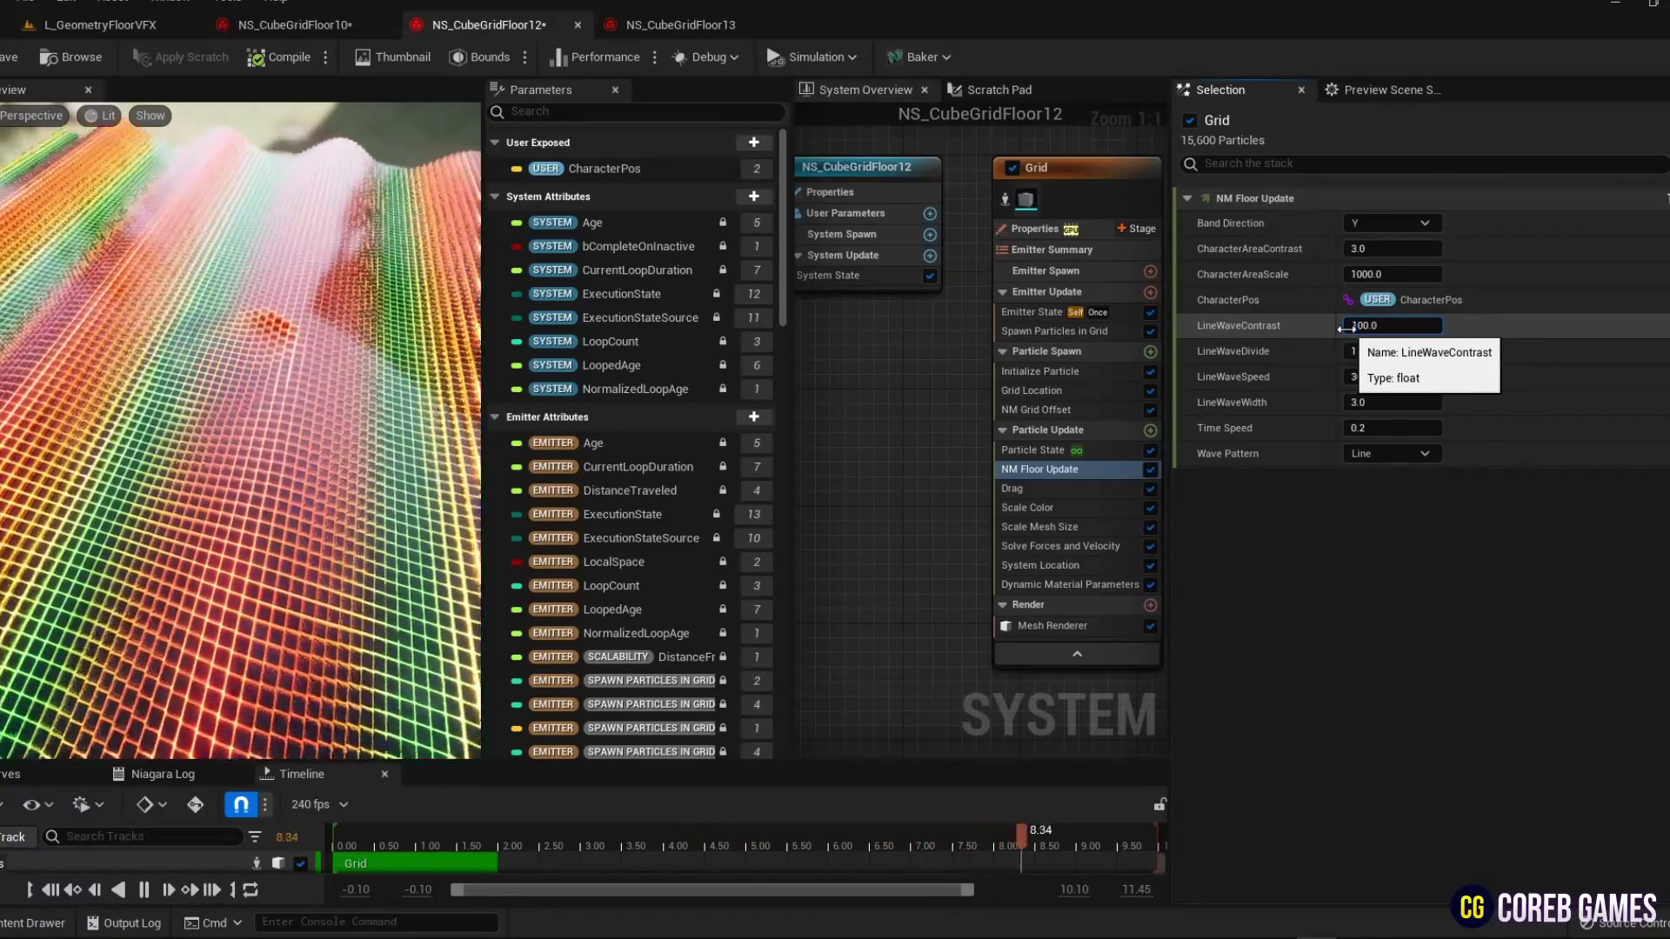
key("Return")
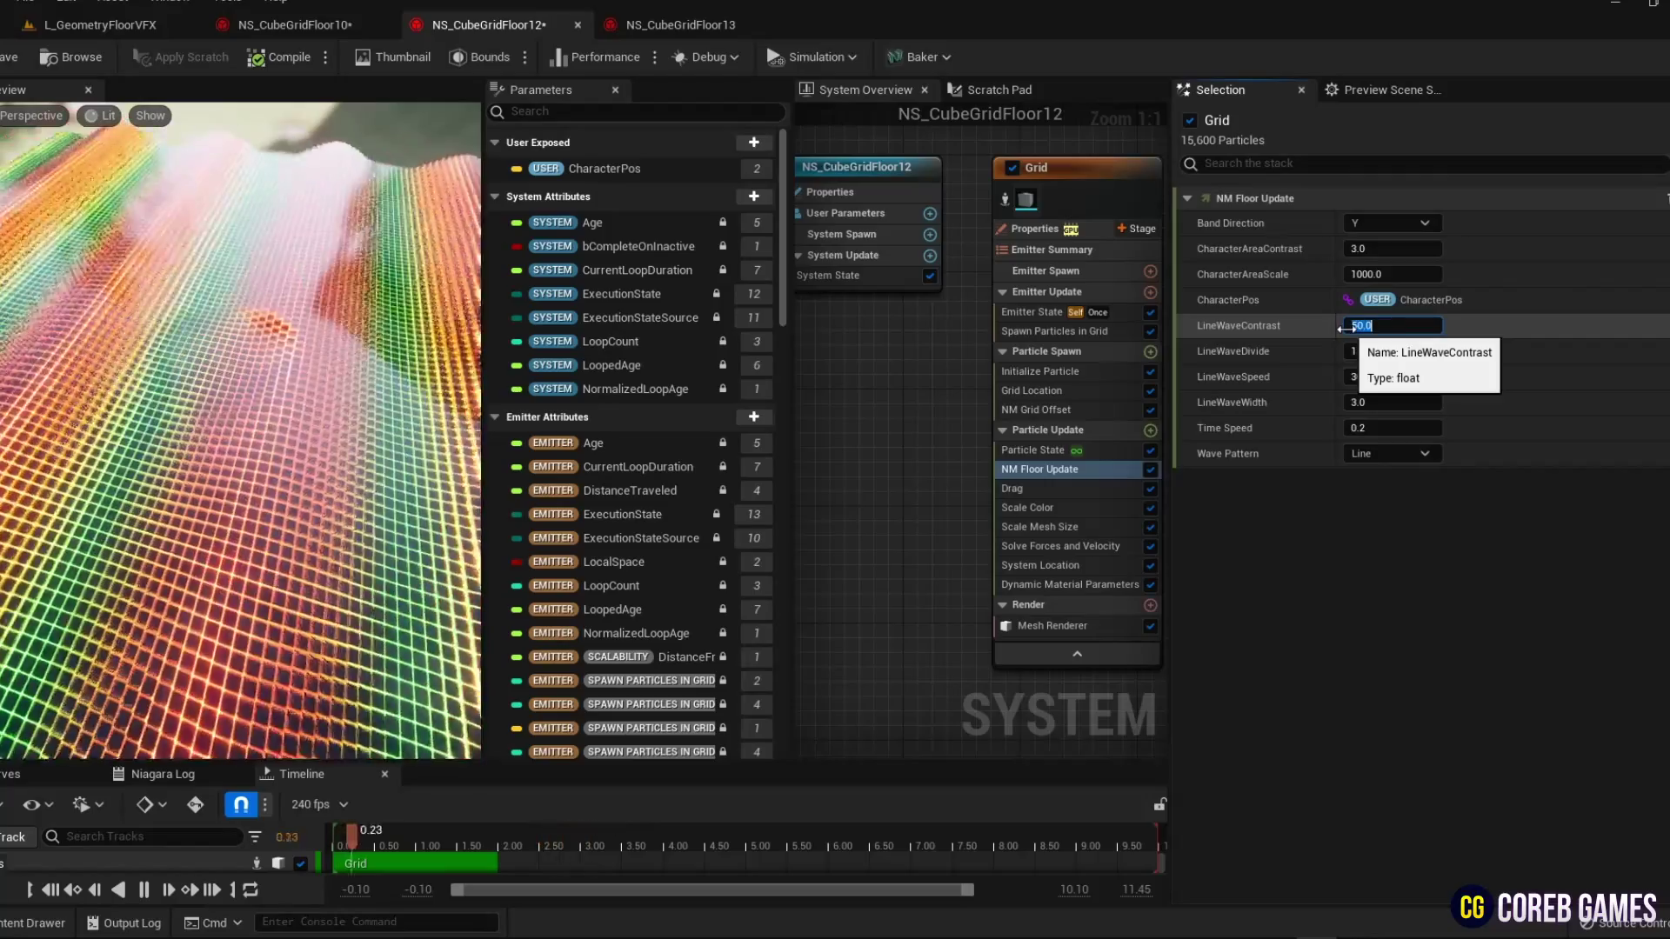
type("50")
key("Return")
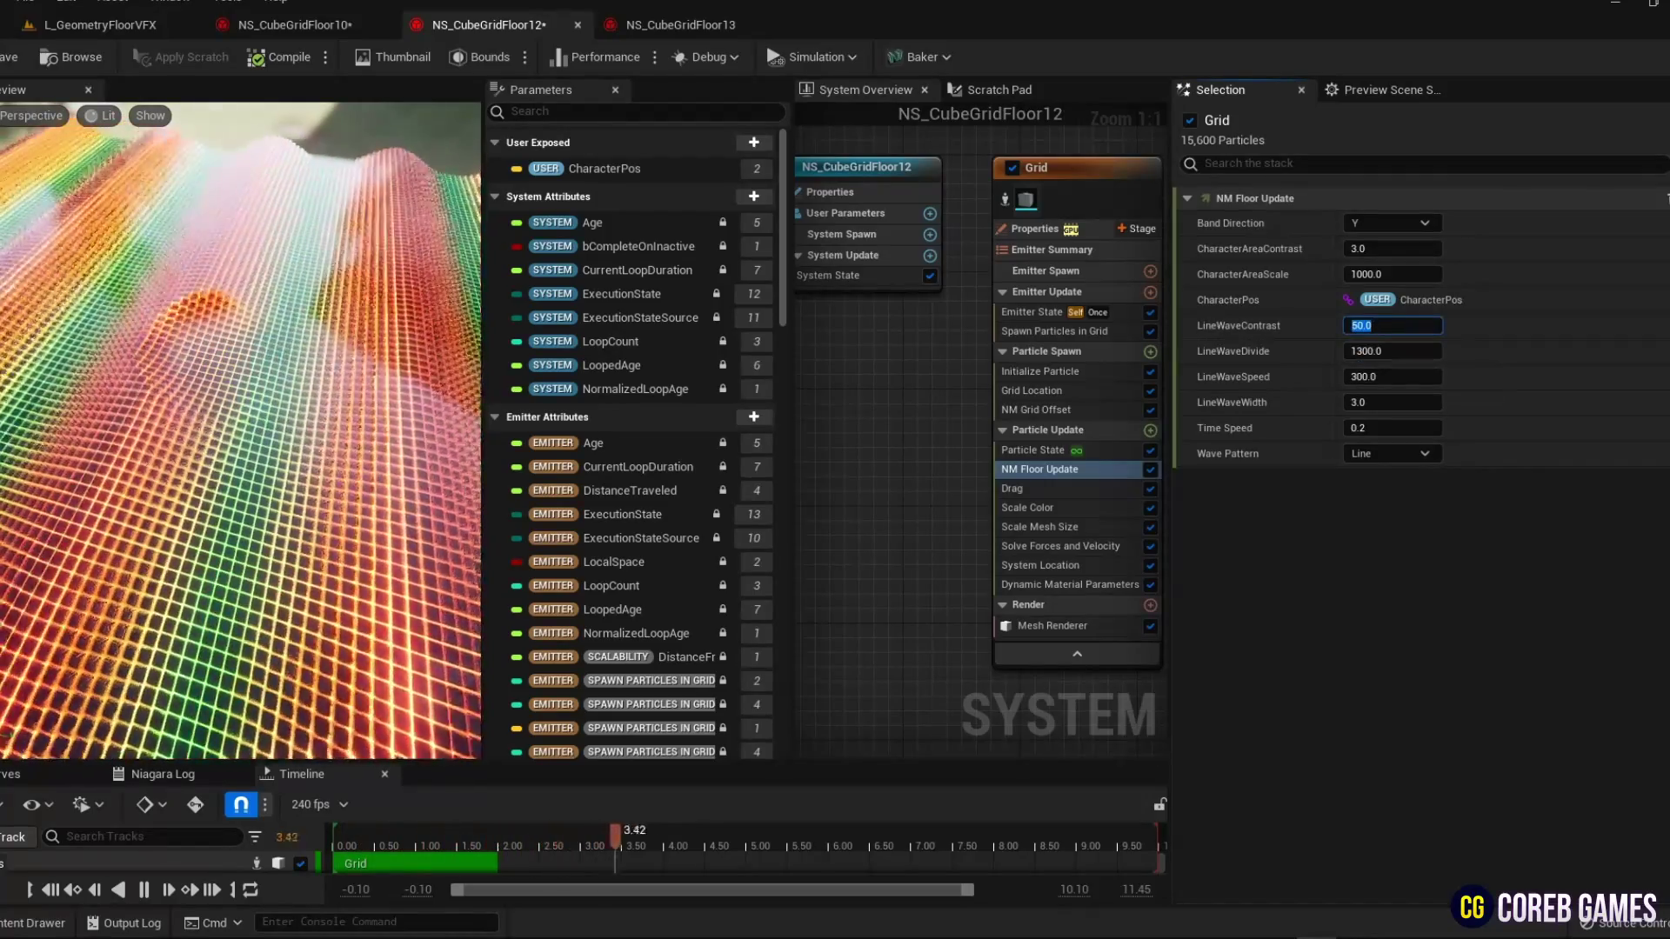
- Try LineWaveDivide values 500, 1000 and 1500, and set LineWaveSpeed to 500
left_click(1392, 350)
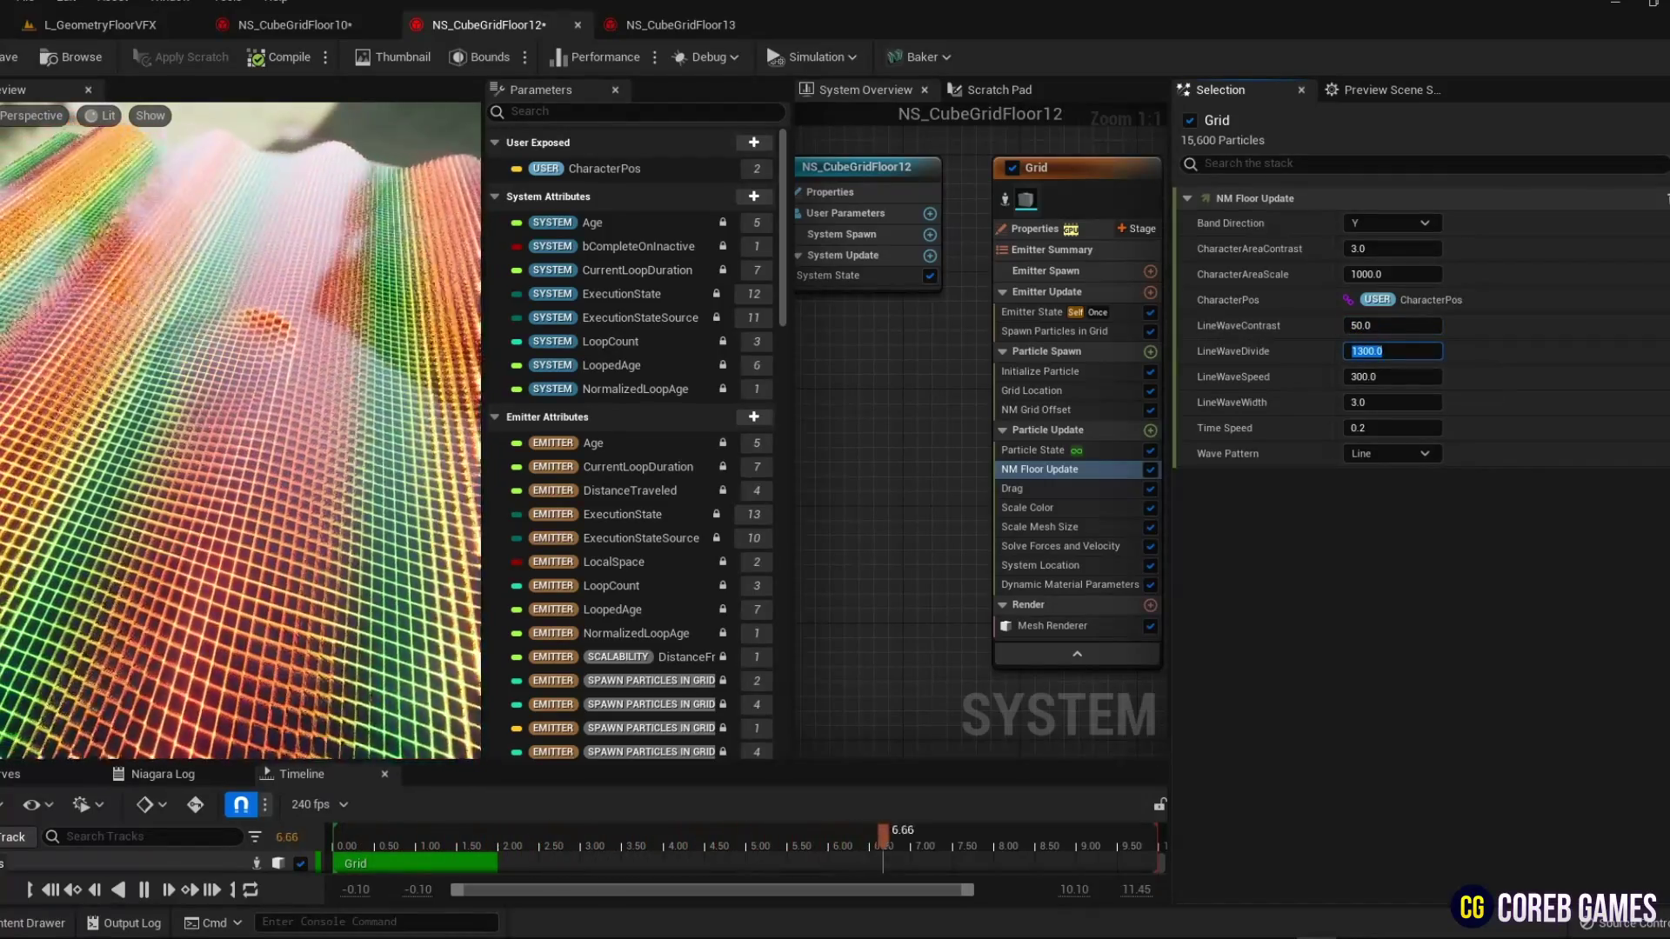
type("500")
key("Return")
key("BackSpace")
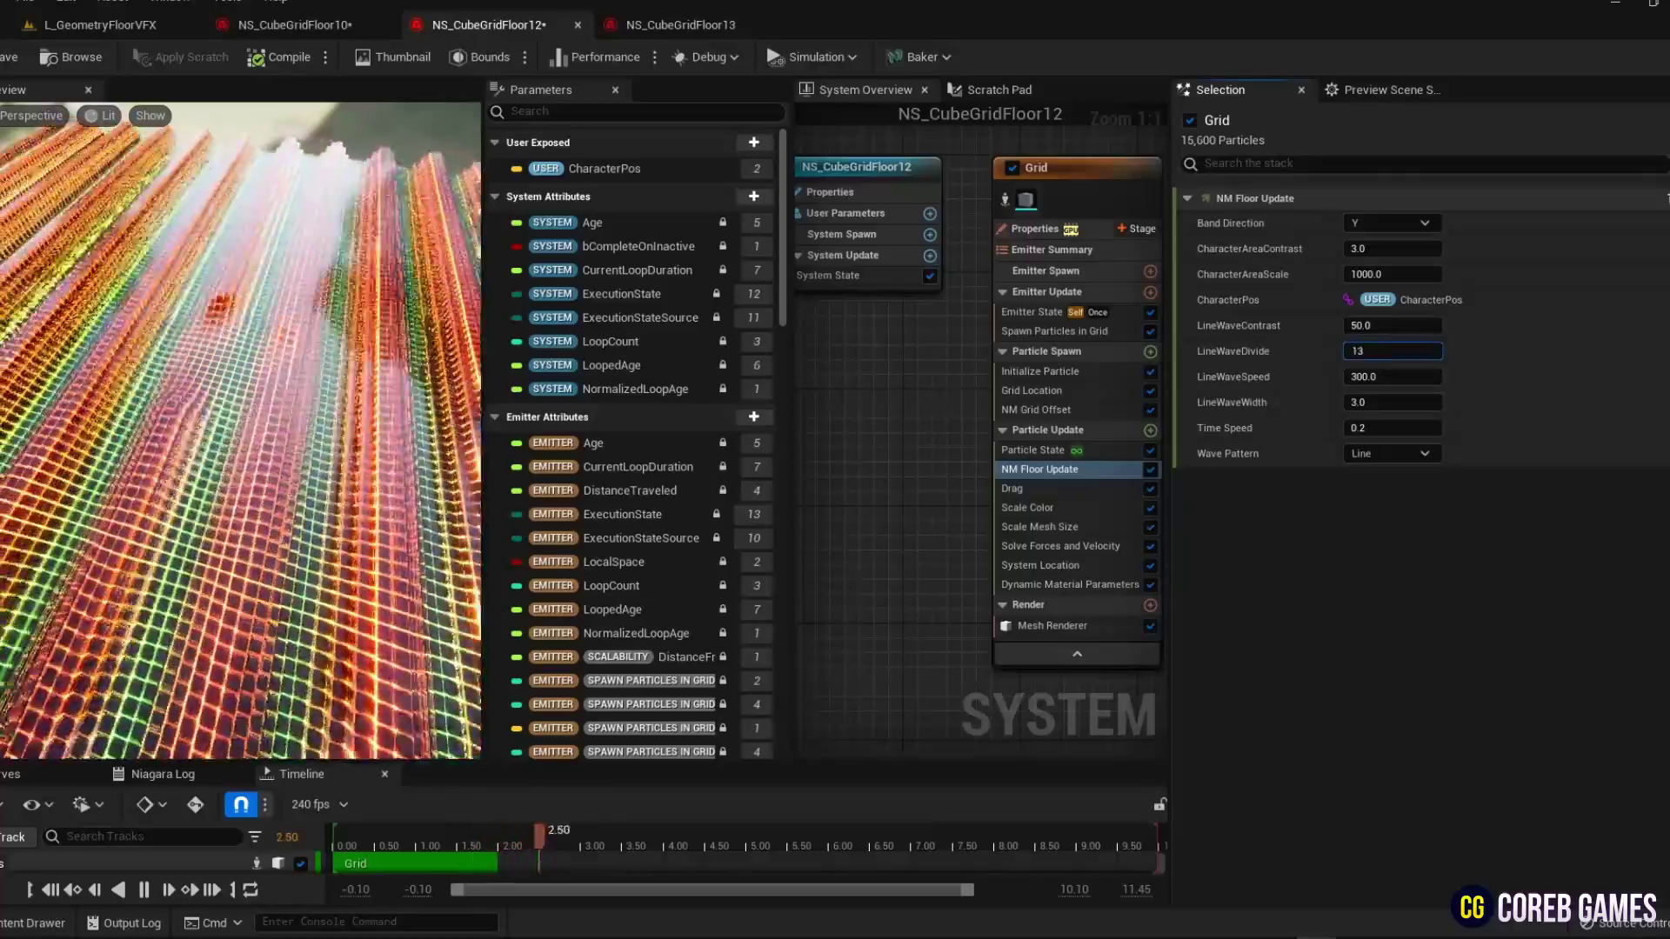
type("300")
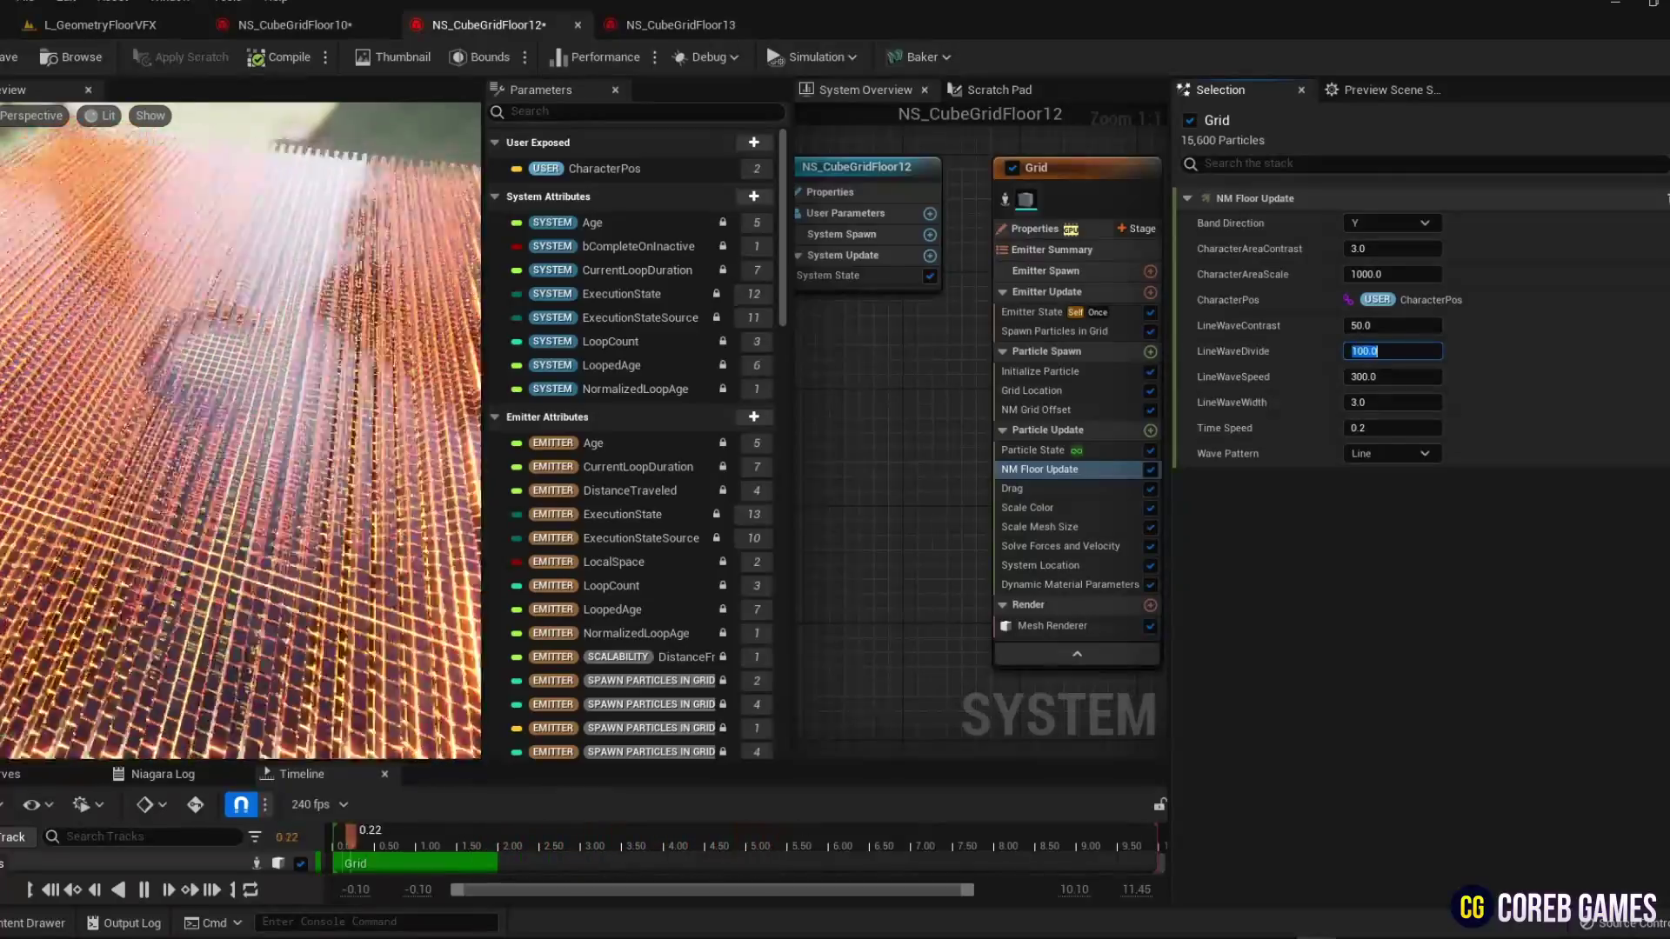
key("BackSpace")
key("BackSpace")
key("BackSpace")
type("4")
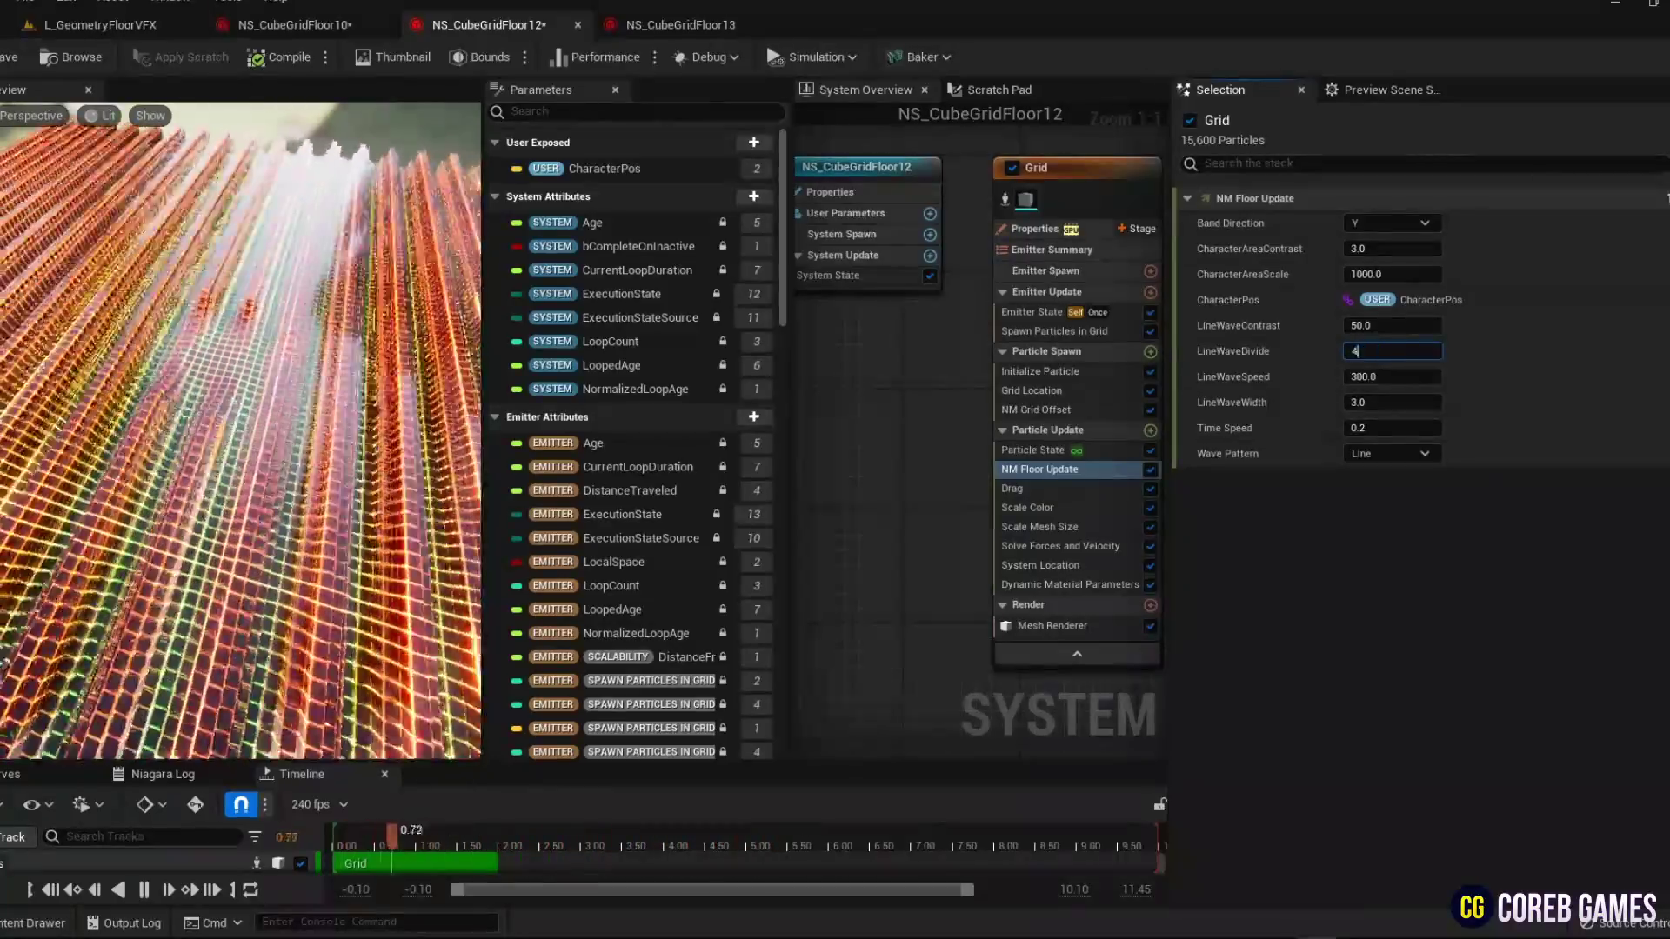
type("1000")
key("Return")
type("1500")
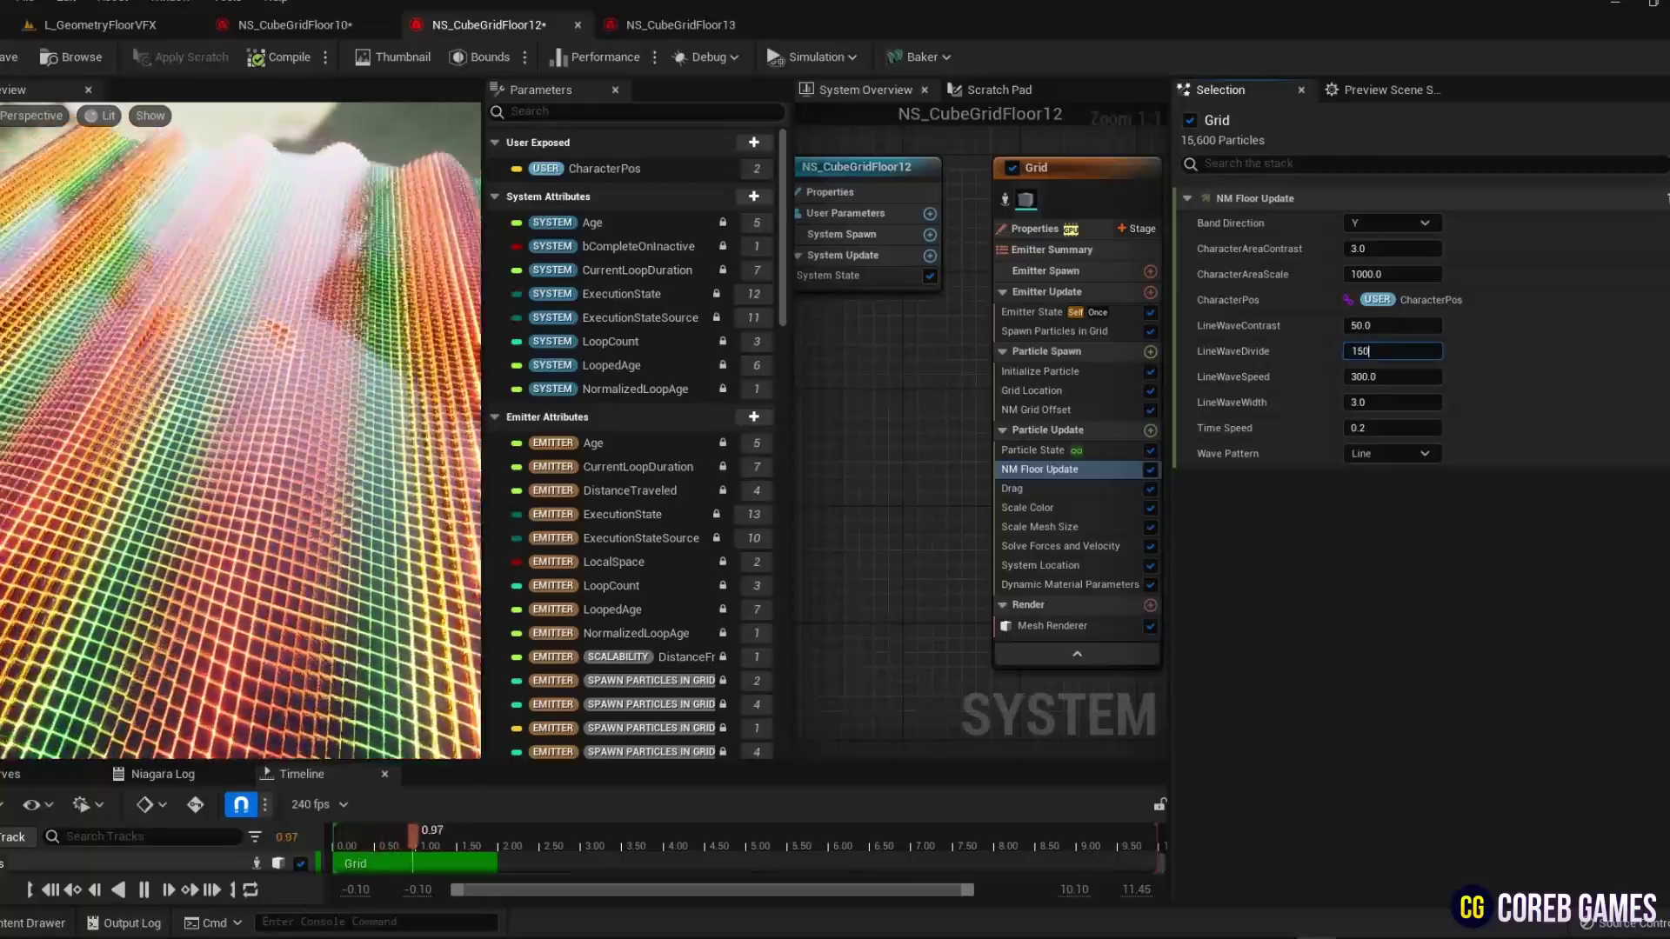
key("Tab")
type("500")
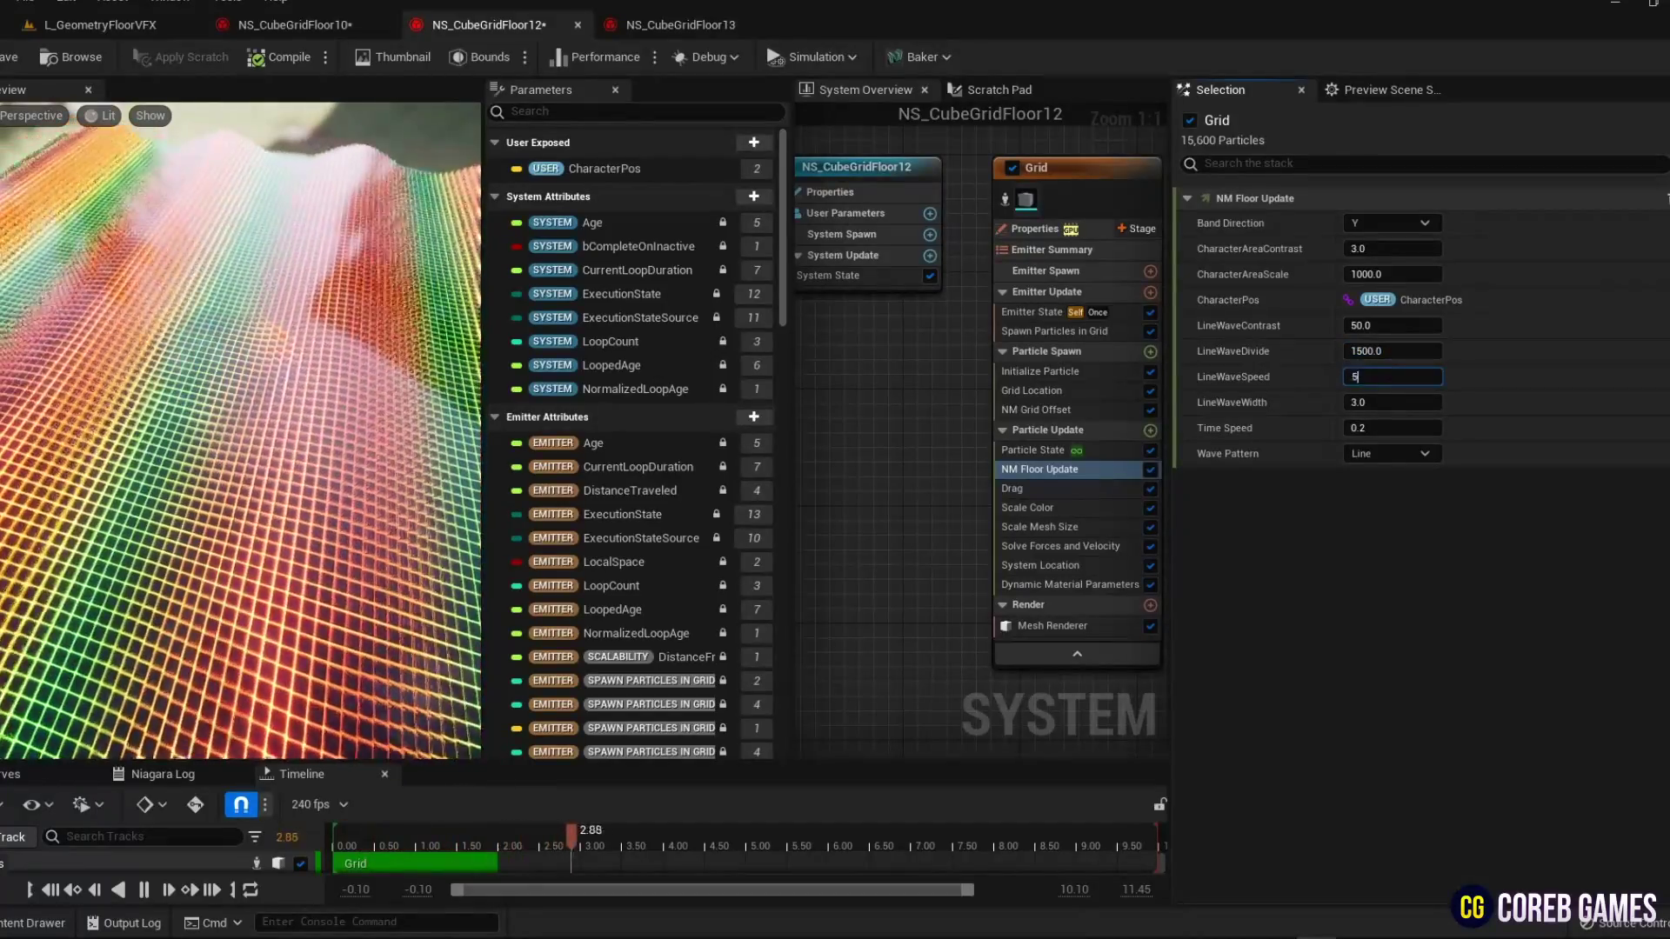
key("Return")
- Raise LineWaveDivide to 2000 and LineWaveSpeed to 1000 while viewing the grid from above
mouse_move(366, 474)
left_mouse_down()
mouse_move(42, 538)
mouse_move(33, 514)
left_mouse_up()
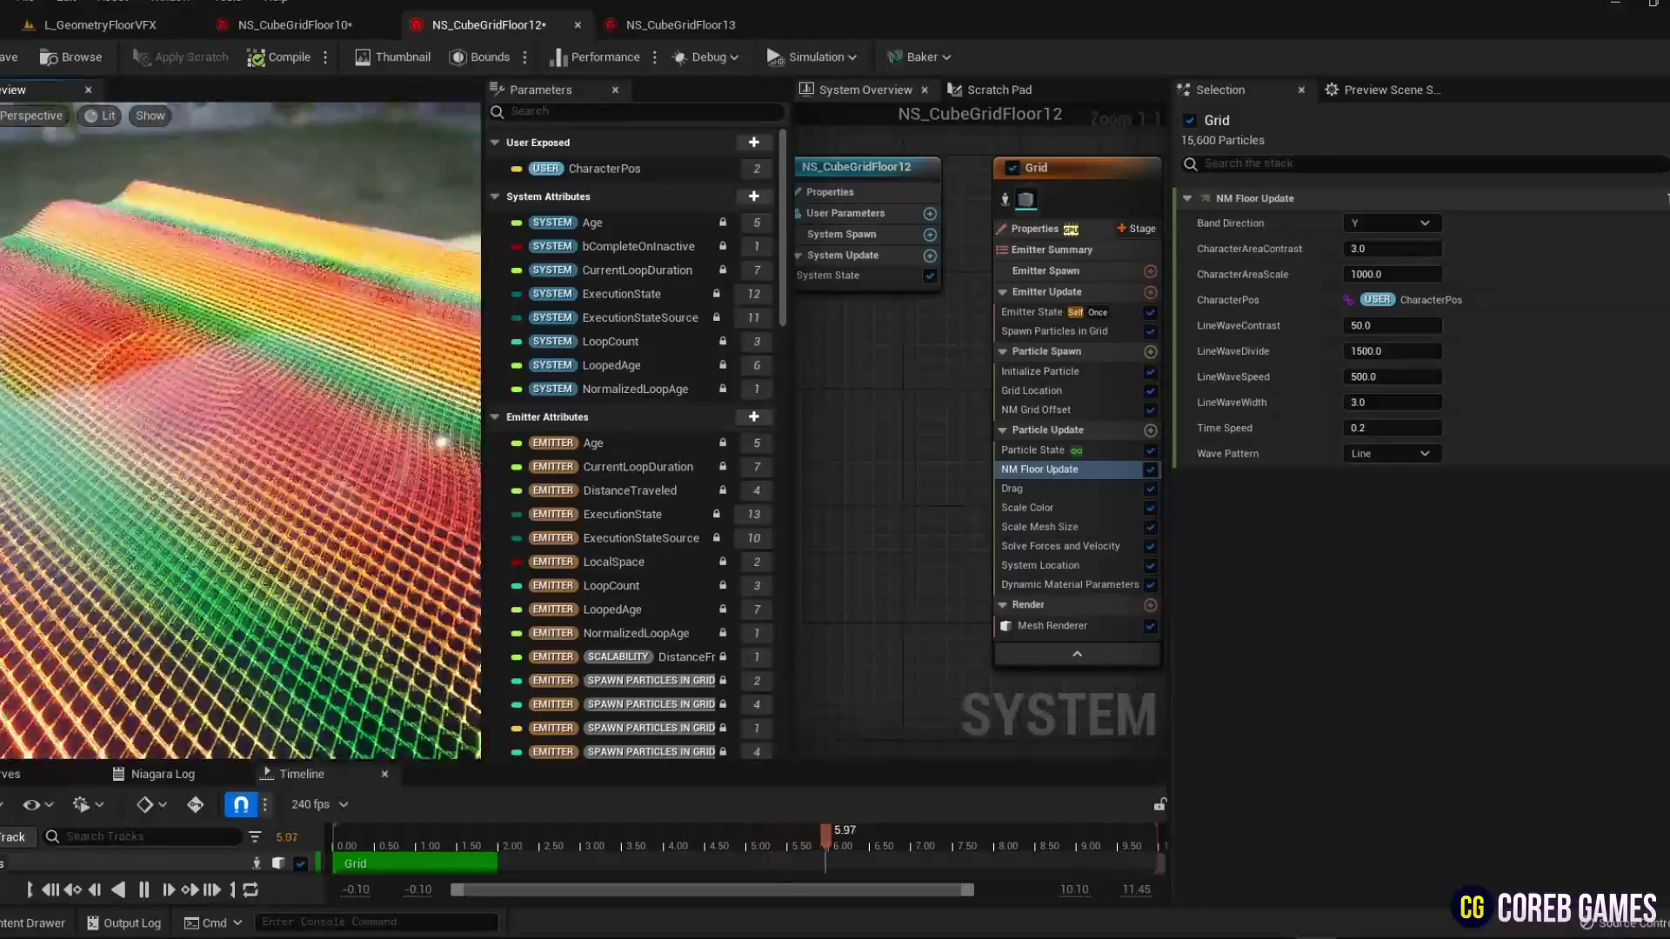
left_click(1398, 351)
type("2000")
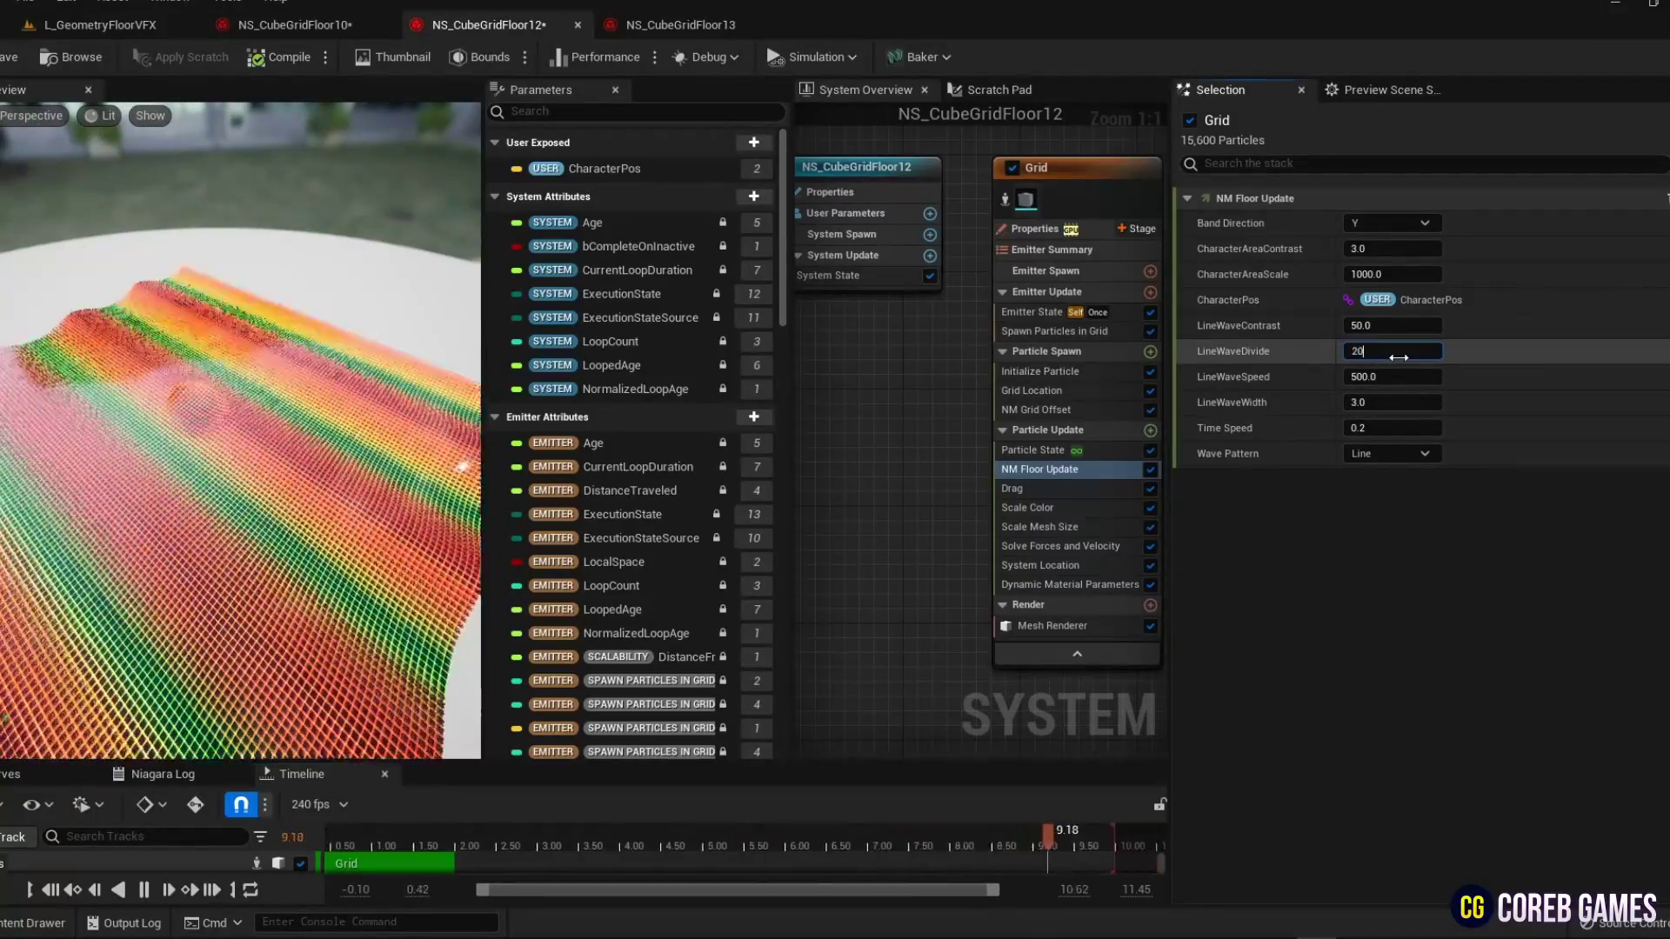
key("Tab")
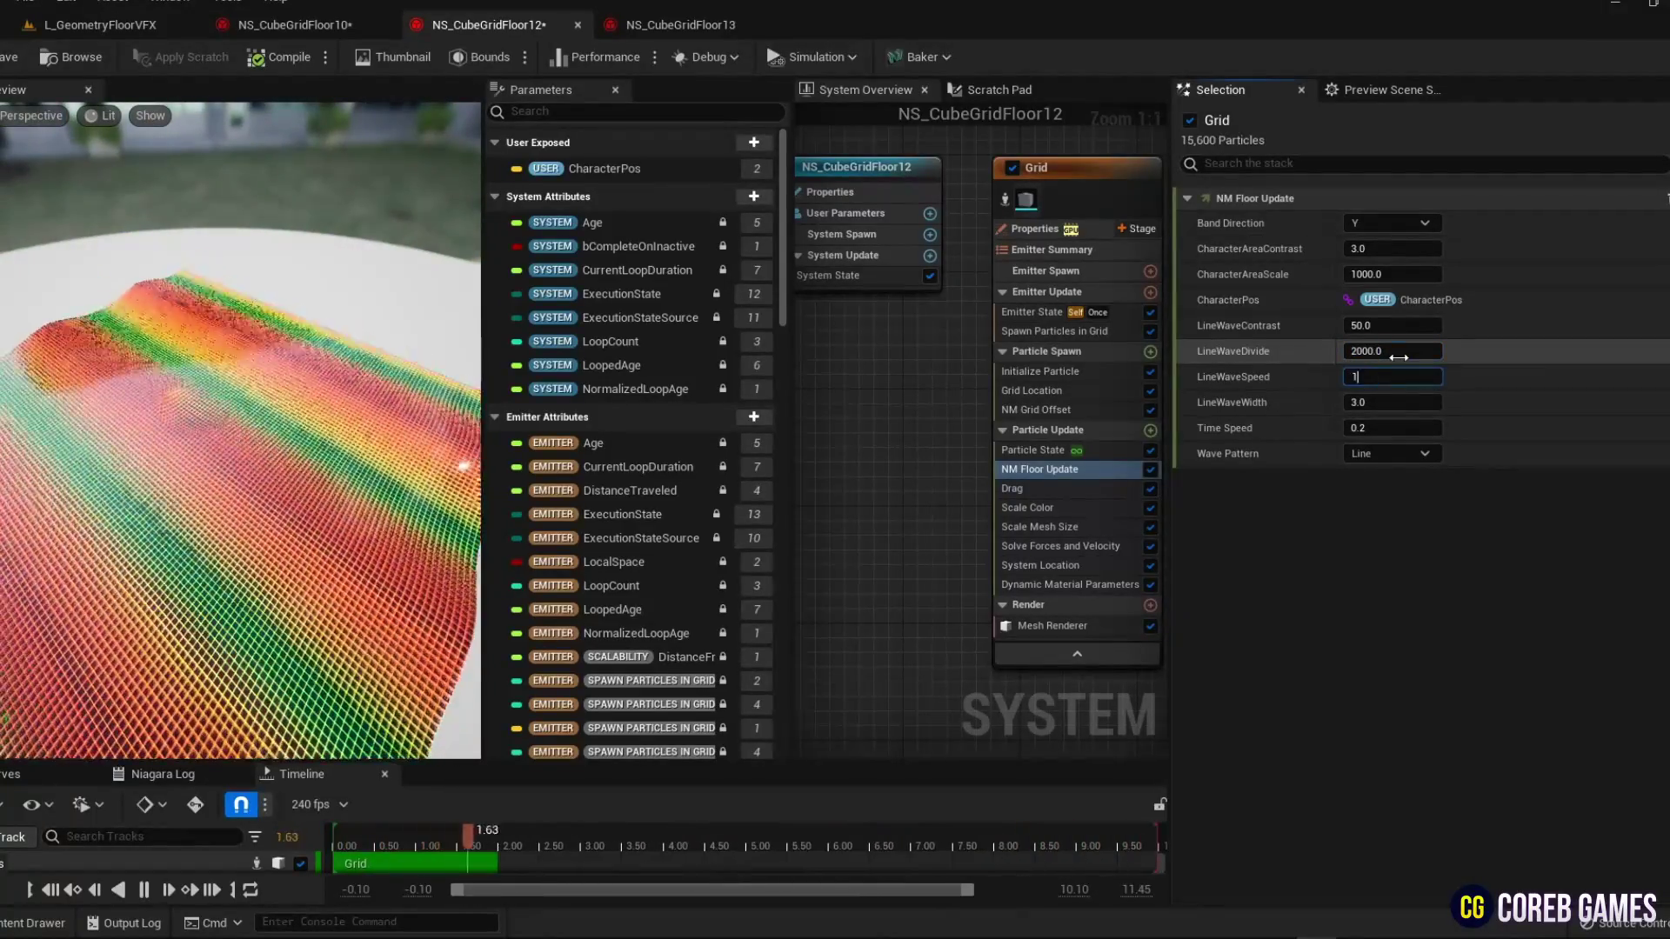
type("1000")
key("Return")
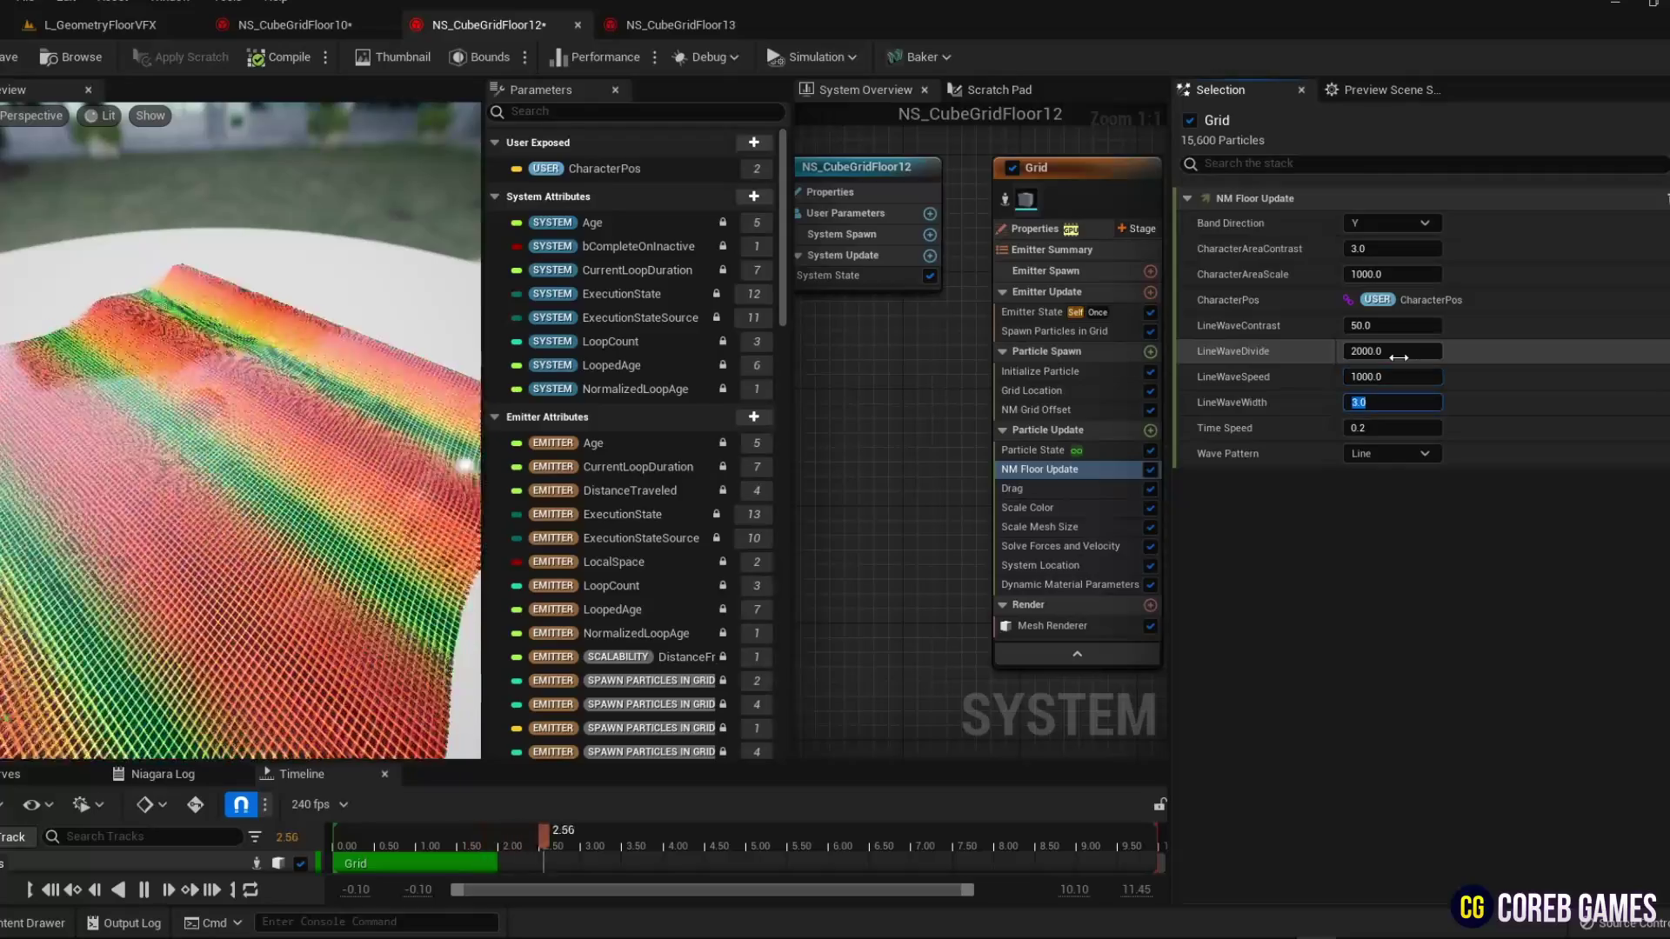
- Try LineWaveWidth 4, 1, 4 and 2.5, settle at 3.0, then switch to NS_CubeGridFloor13
key("Tab")
type("4")
key("Return")
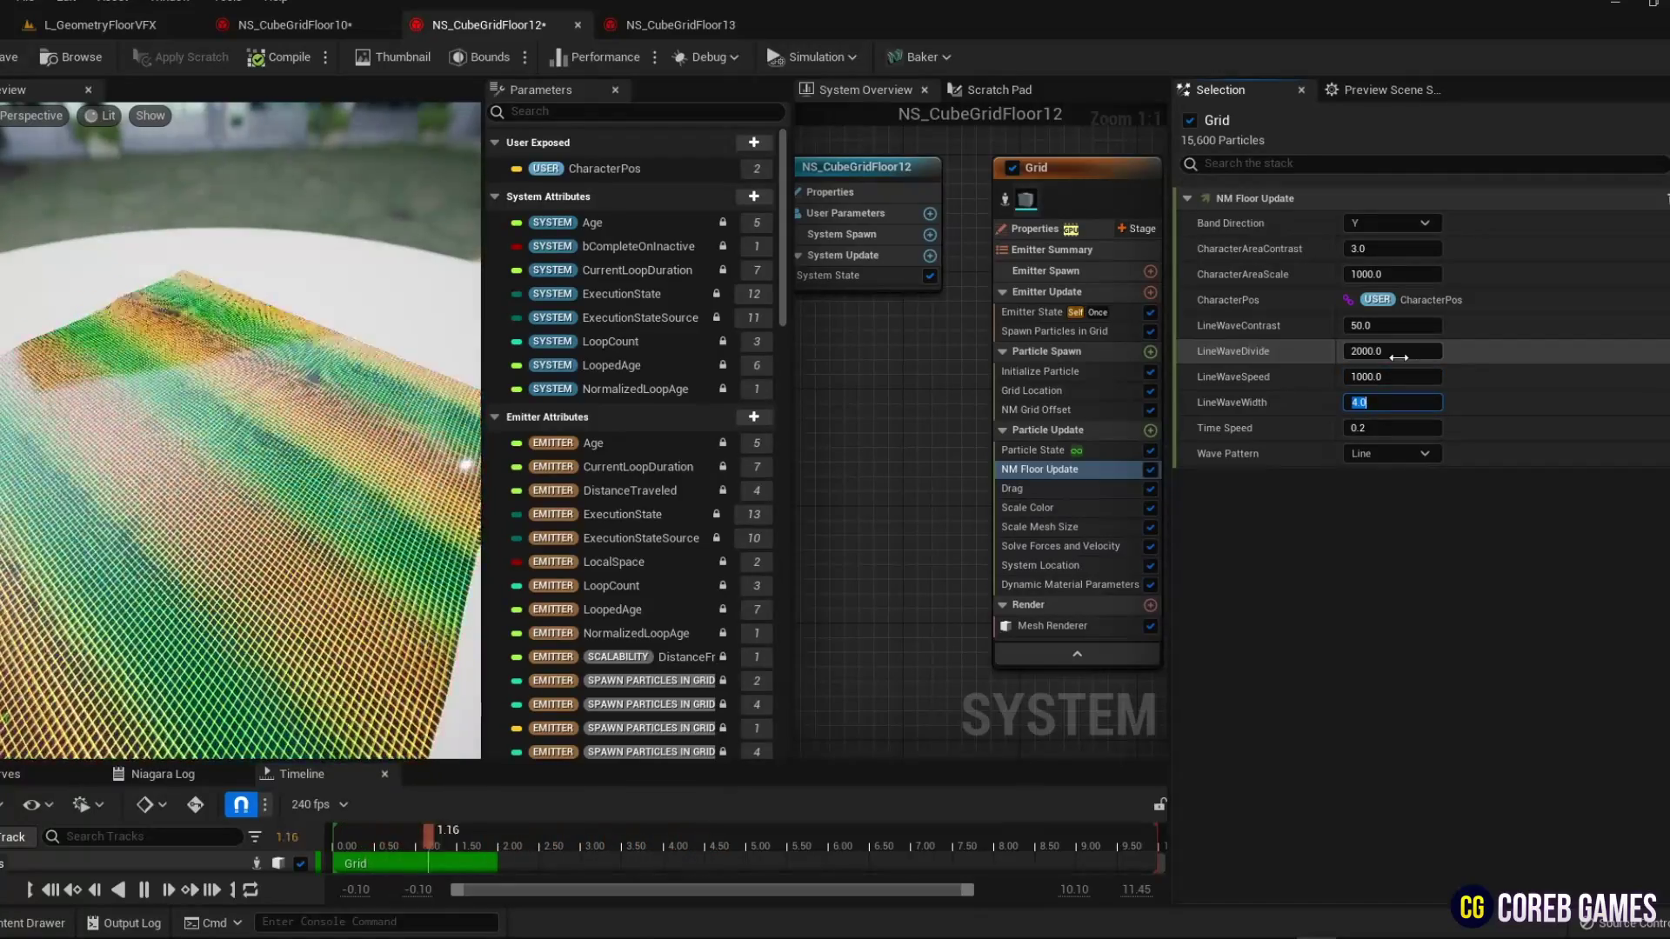
type("1")
key("Return")
type("4")
key("Return")
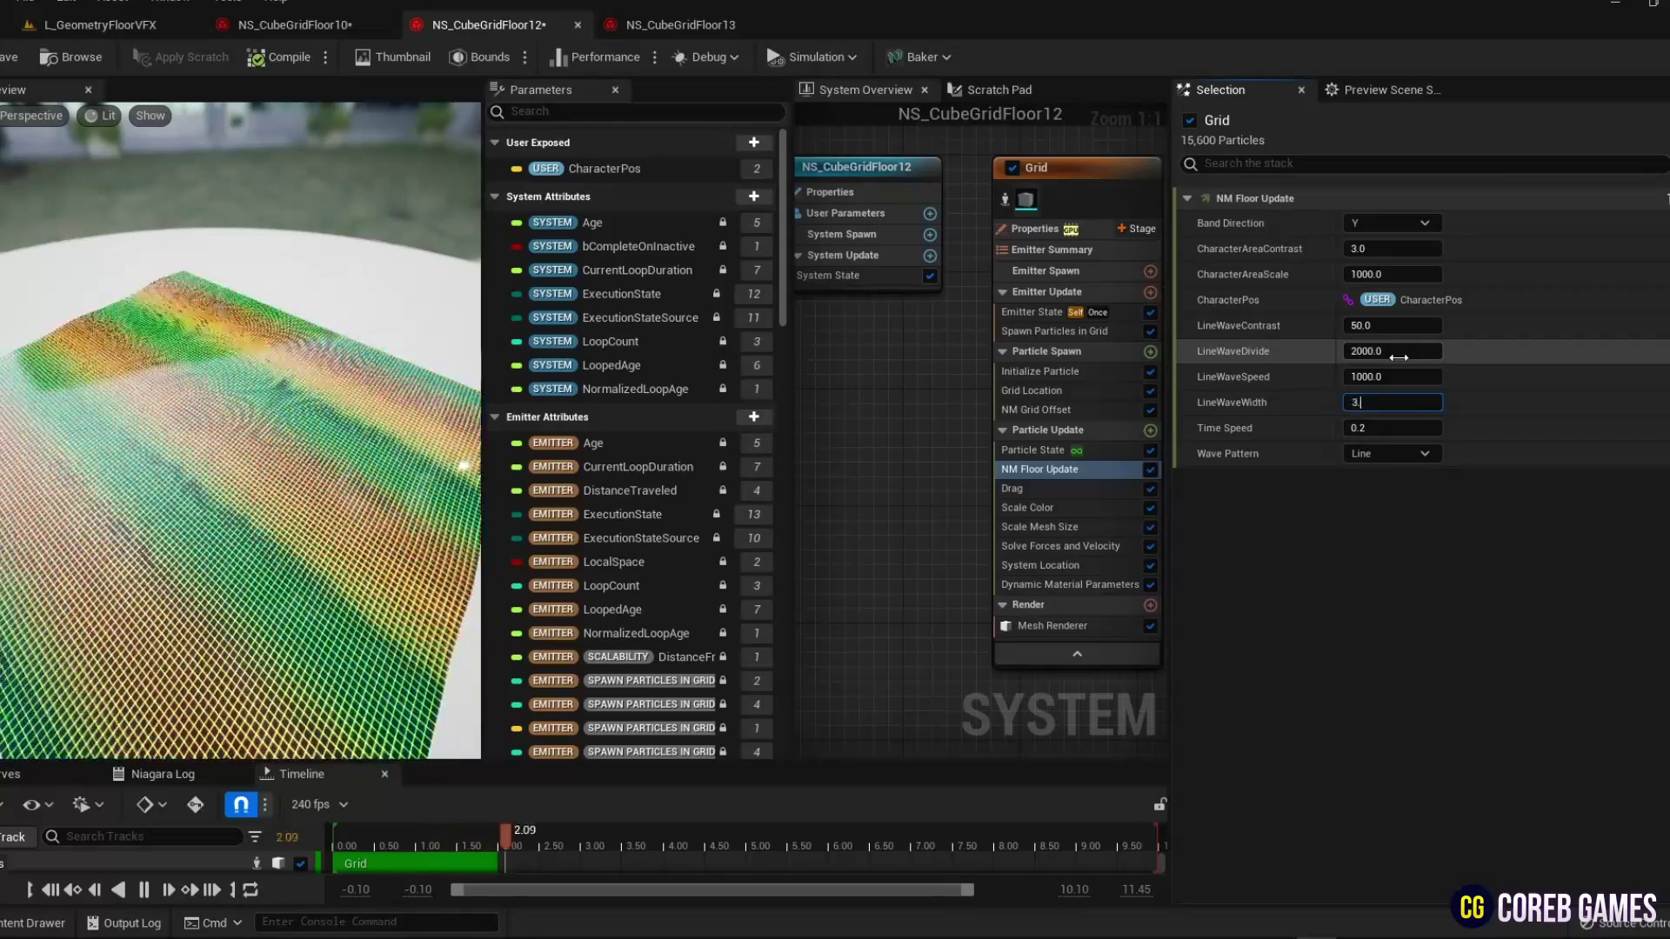
type("2.5")
key("Return")
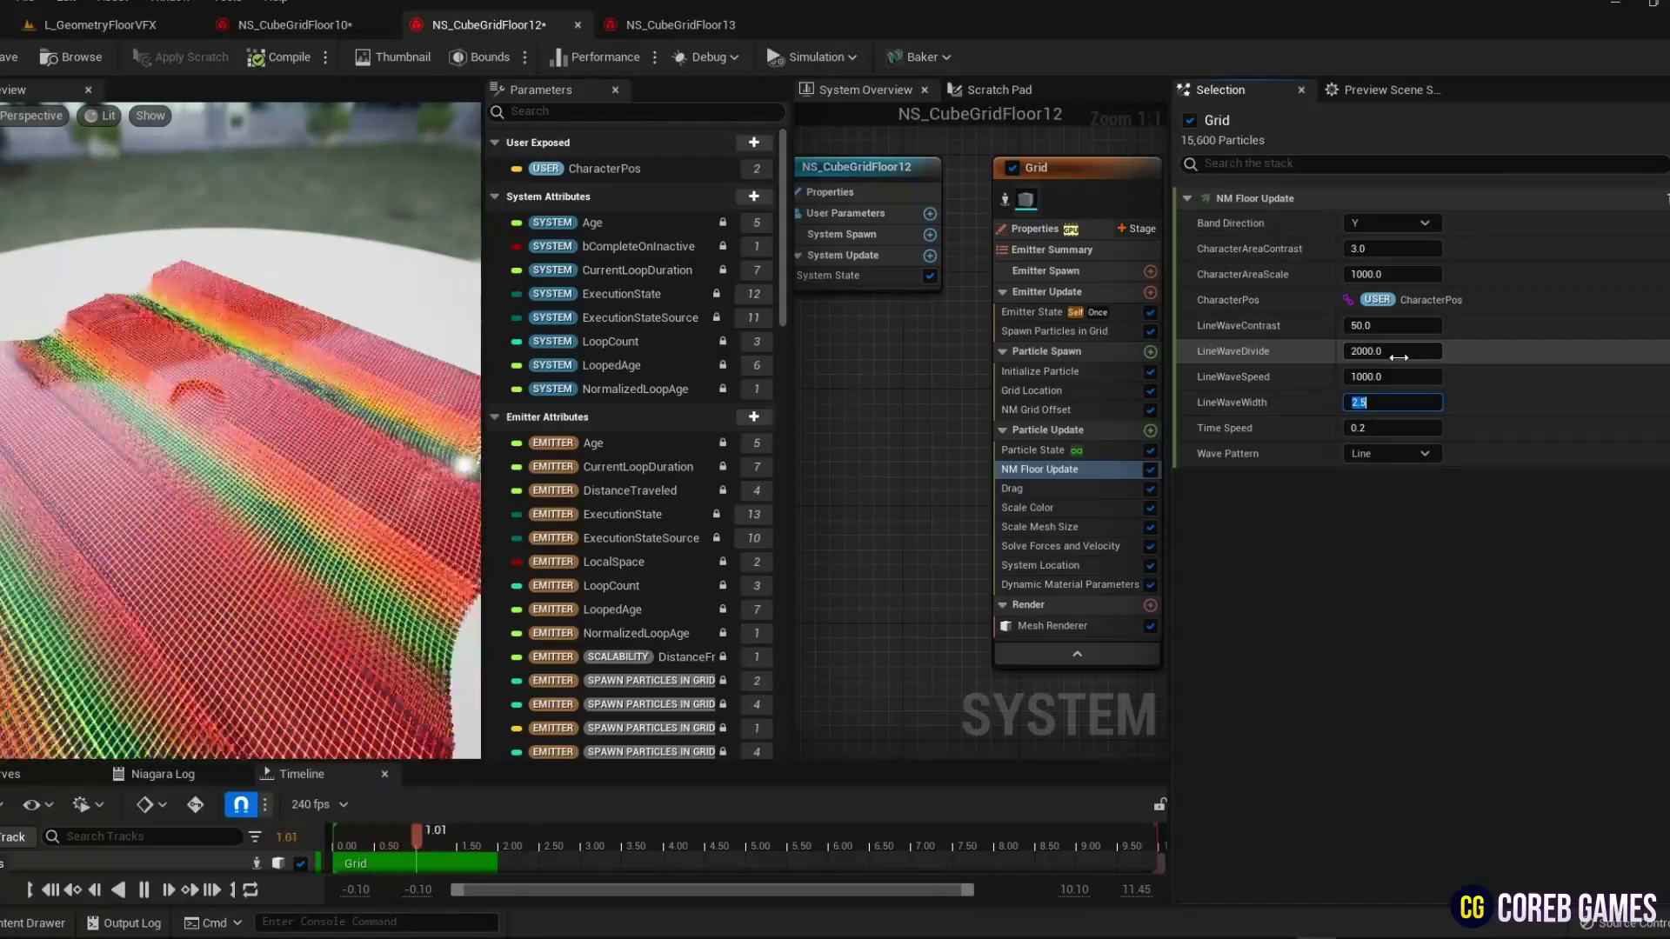
type("3")
key("Tab")
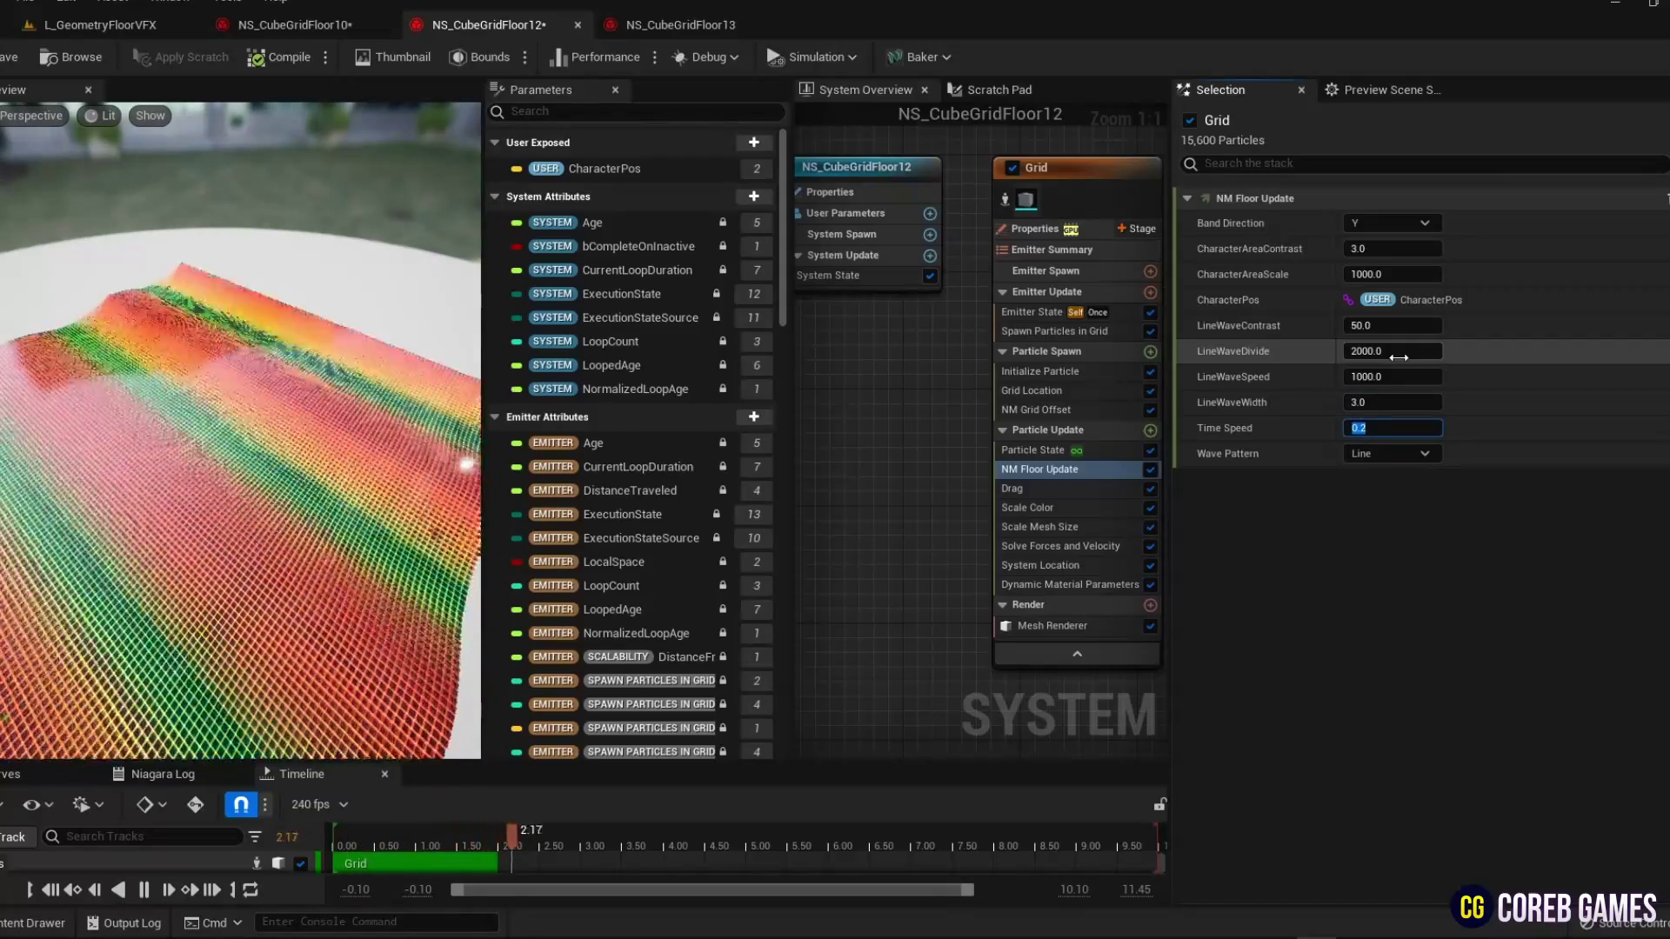
left_click(682, 25)
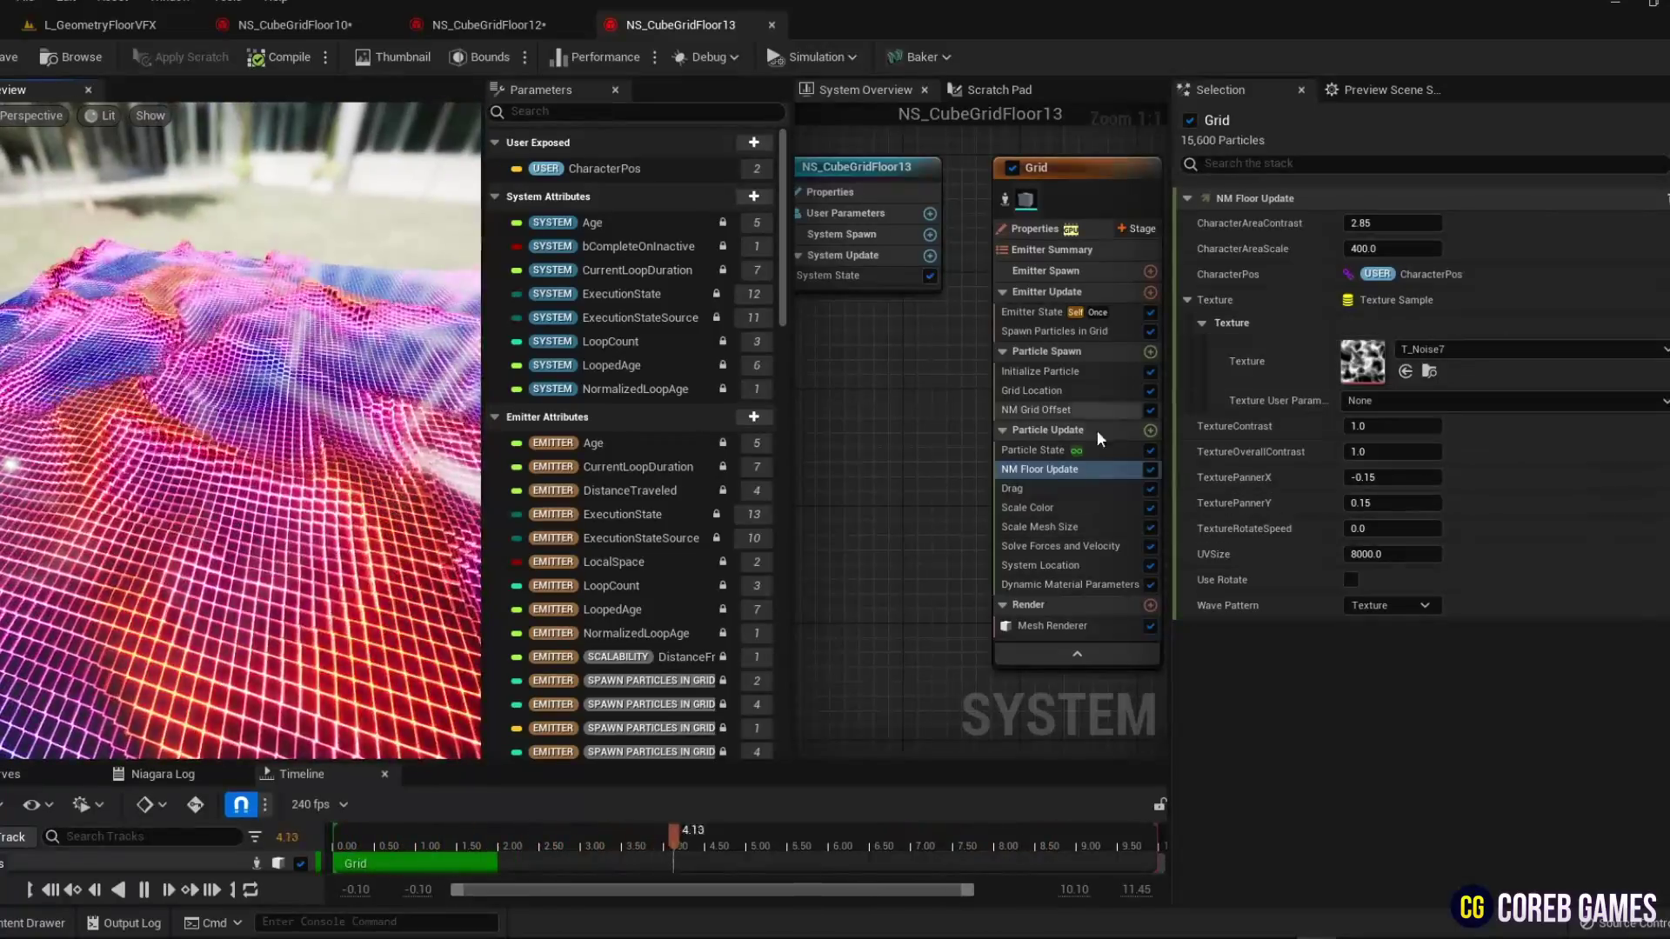
left_click(1370, 426)
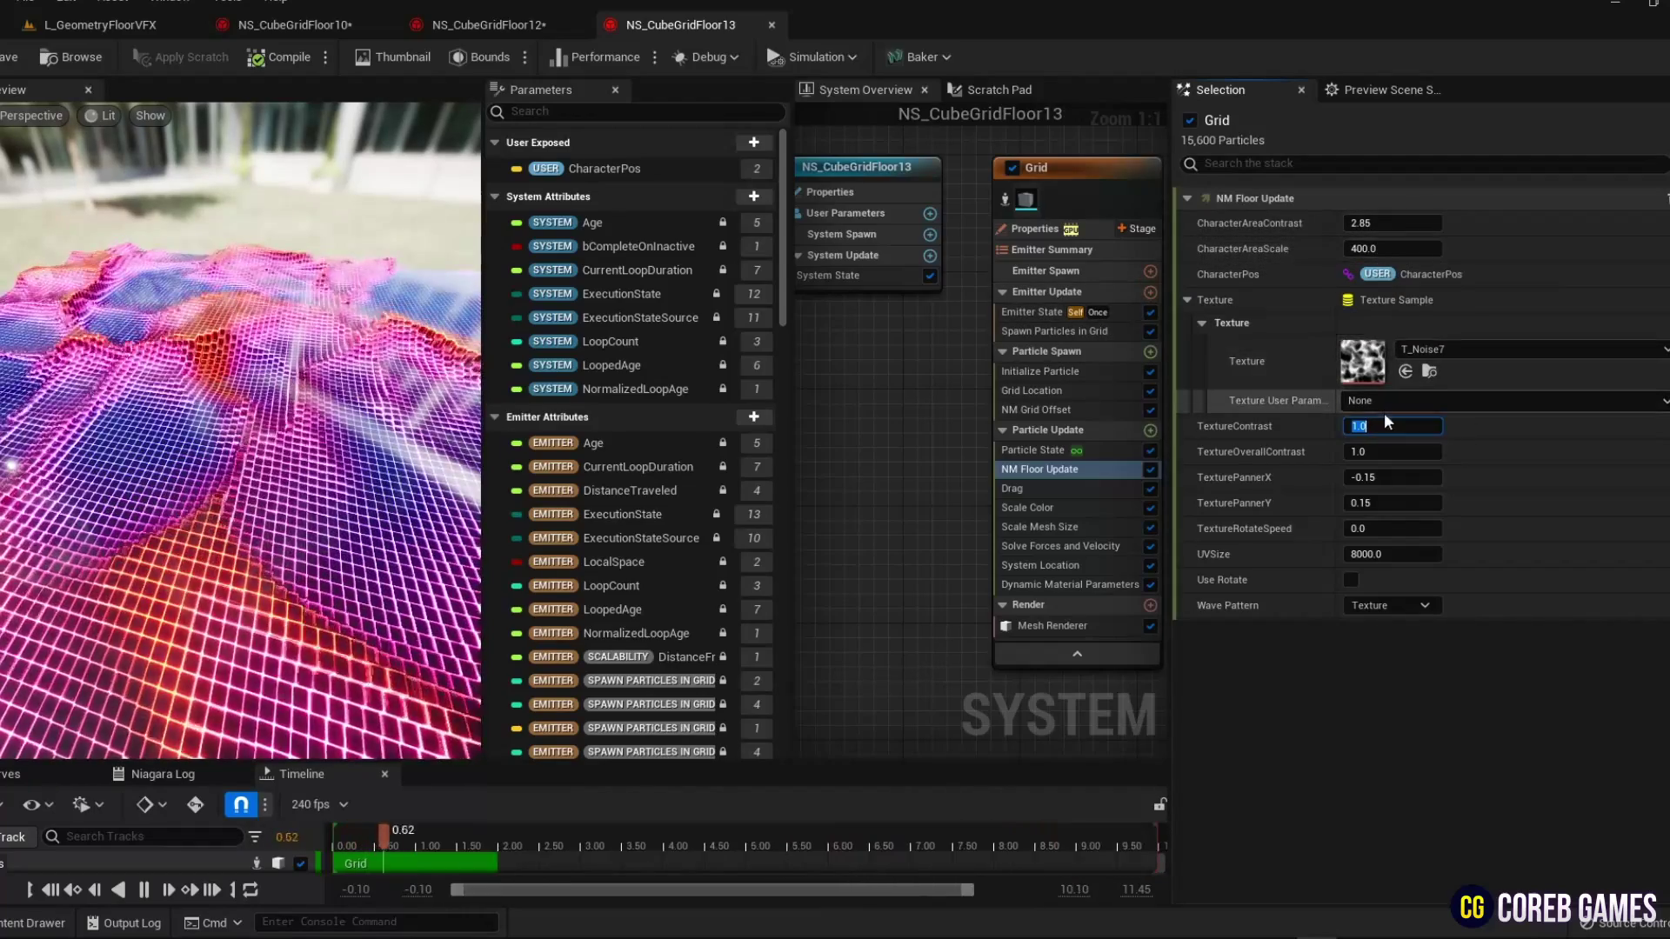
left_click(1418, 346)
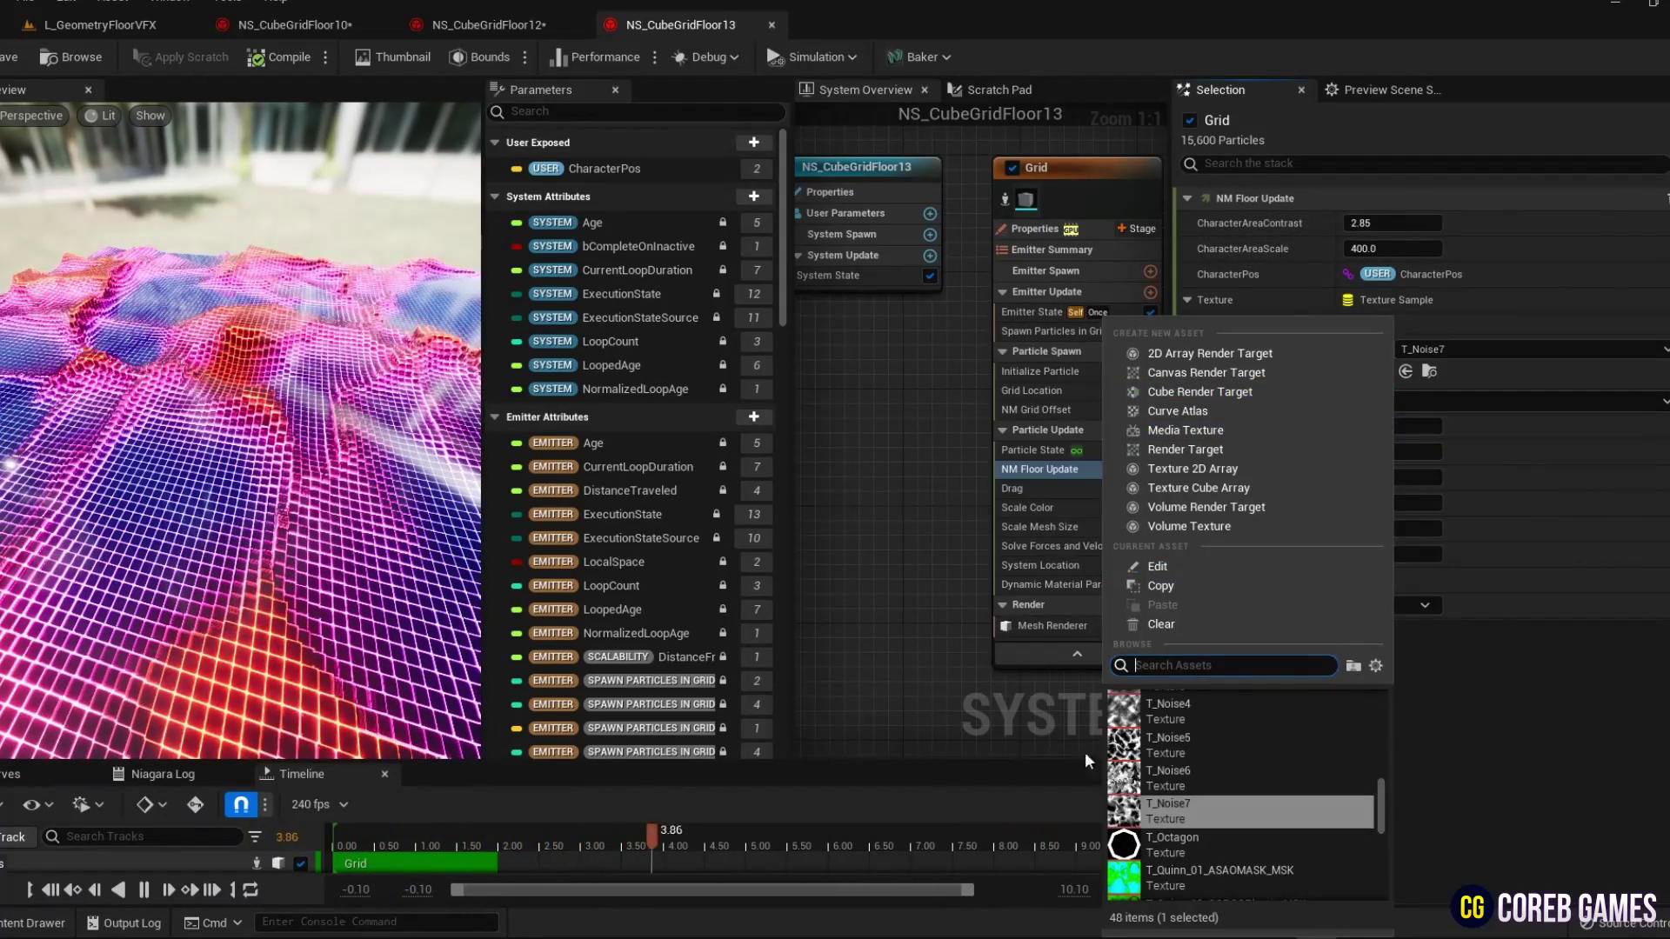
left_click(1261, 745)
left_click(1463, 348)
left_click(1232, 735)
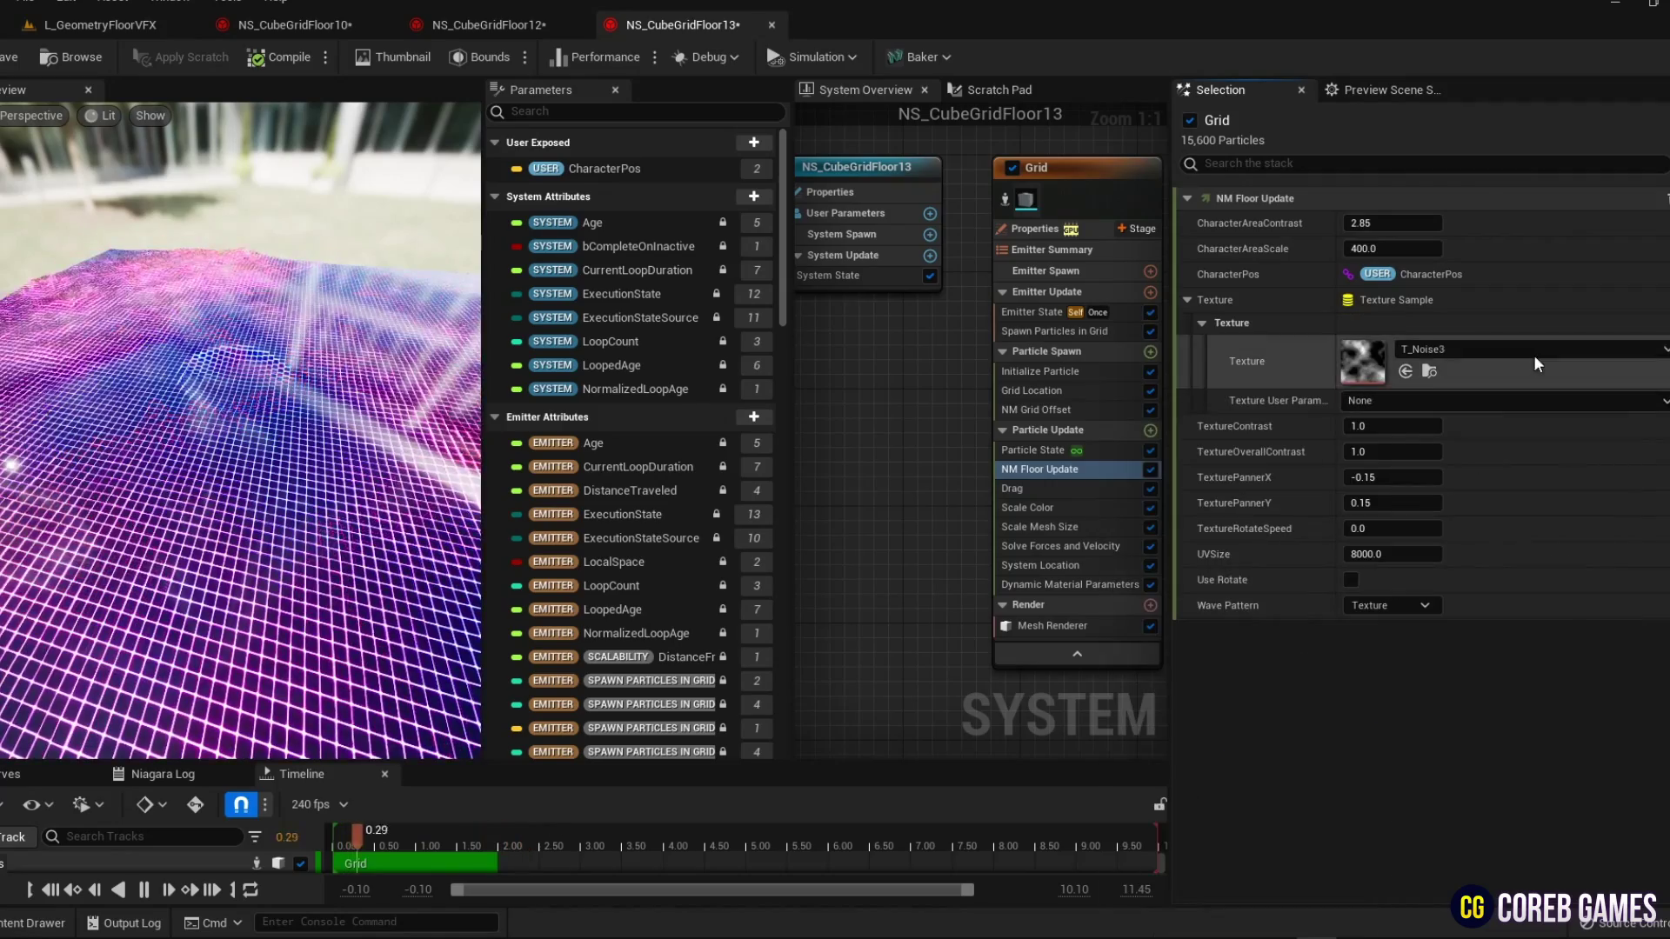
left_click(1435, 348)
left_click(1164, 797)
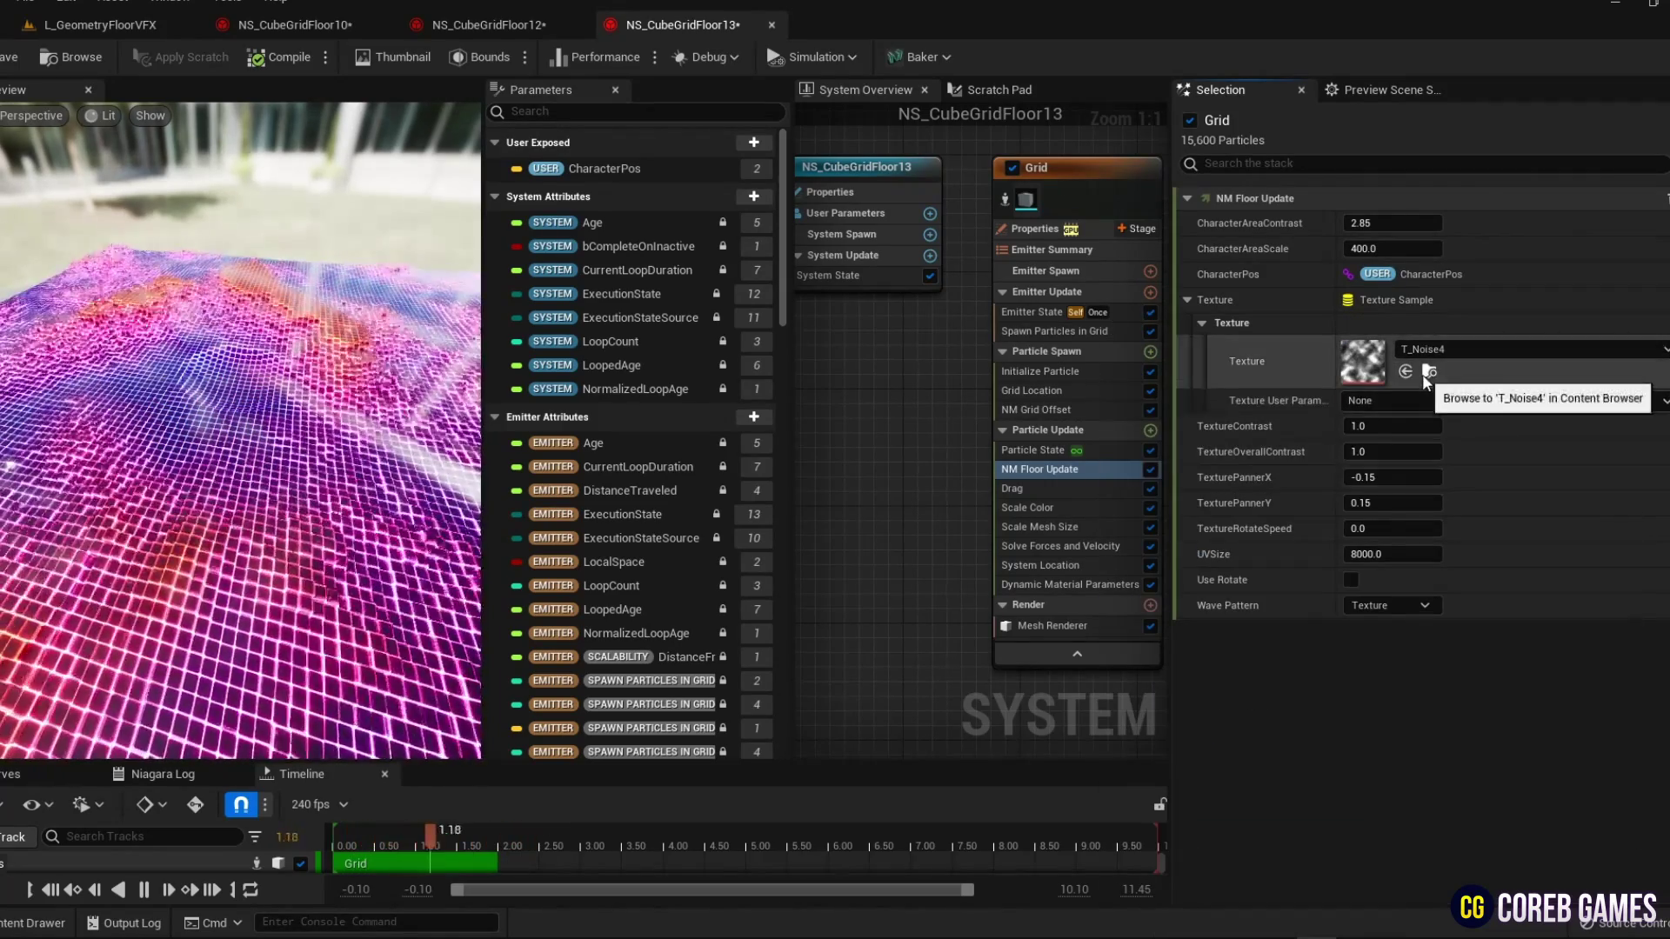
left_click(1426, 350)
scroll(1244, 782, "down", 2)
left_click(1209, 760)
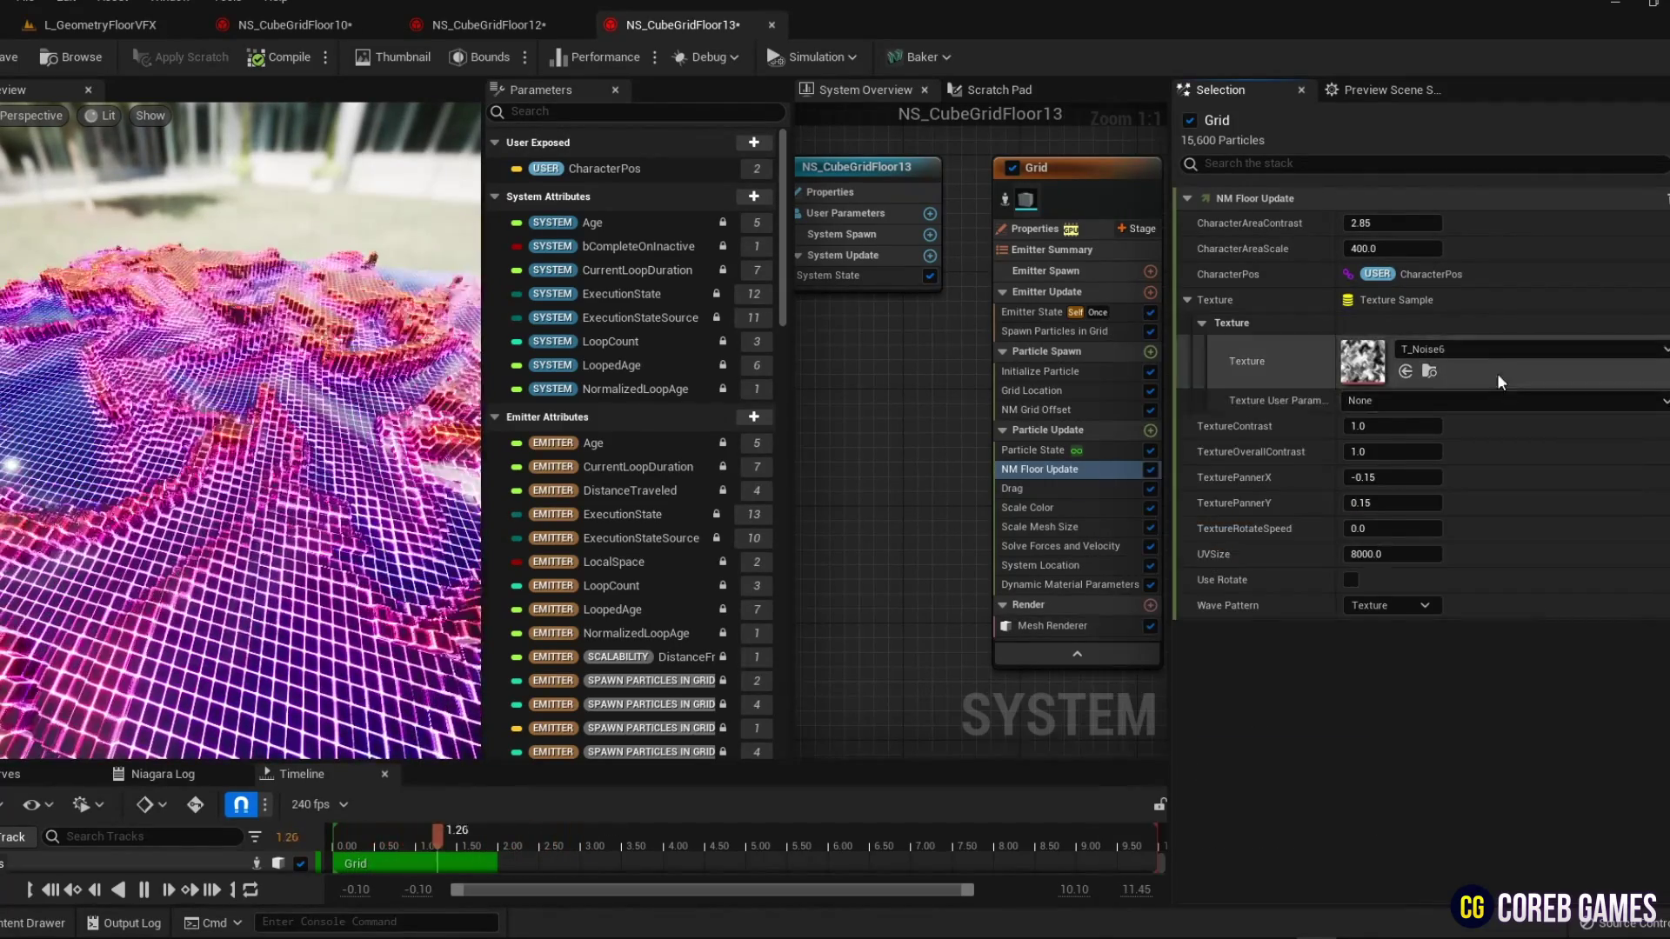
left_click(1479, 349)
left_click(1177, 855)
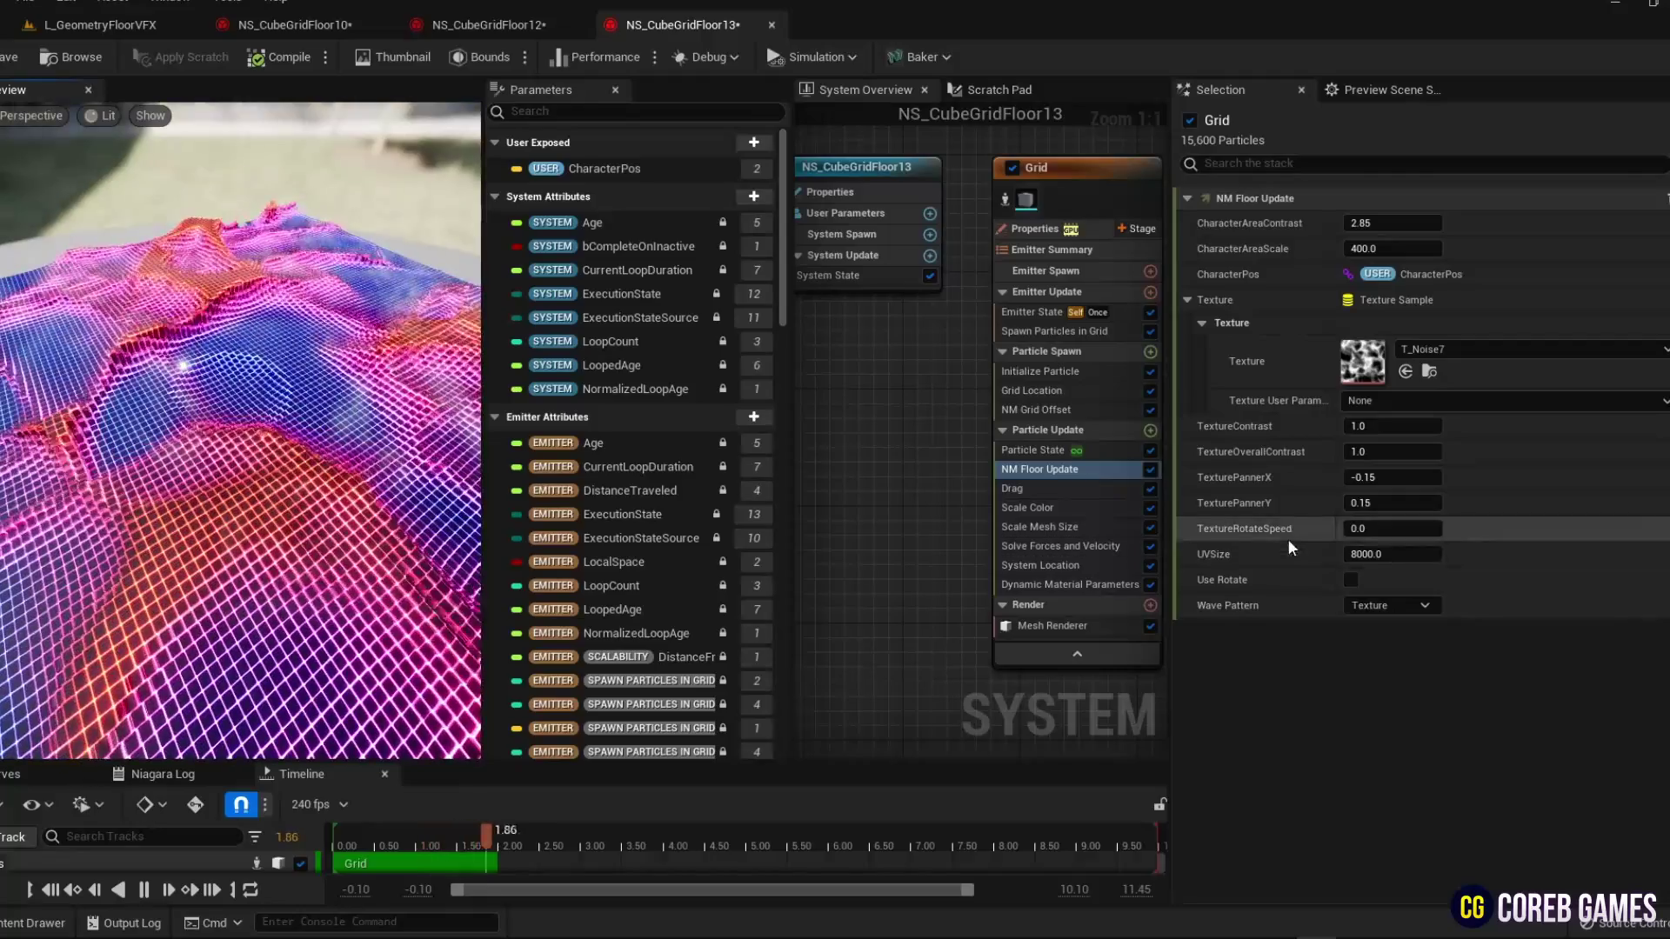
- Set TextureContrast to 2.0 and, after trying 3.0, return TextureOverallContrast to 1.0
left_click(1392, 426)
type("2")
key("Return")
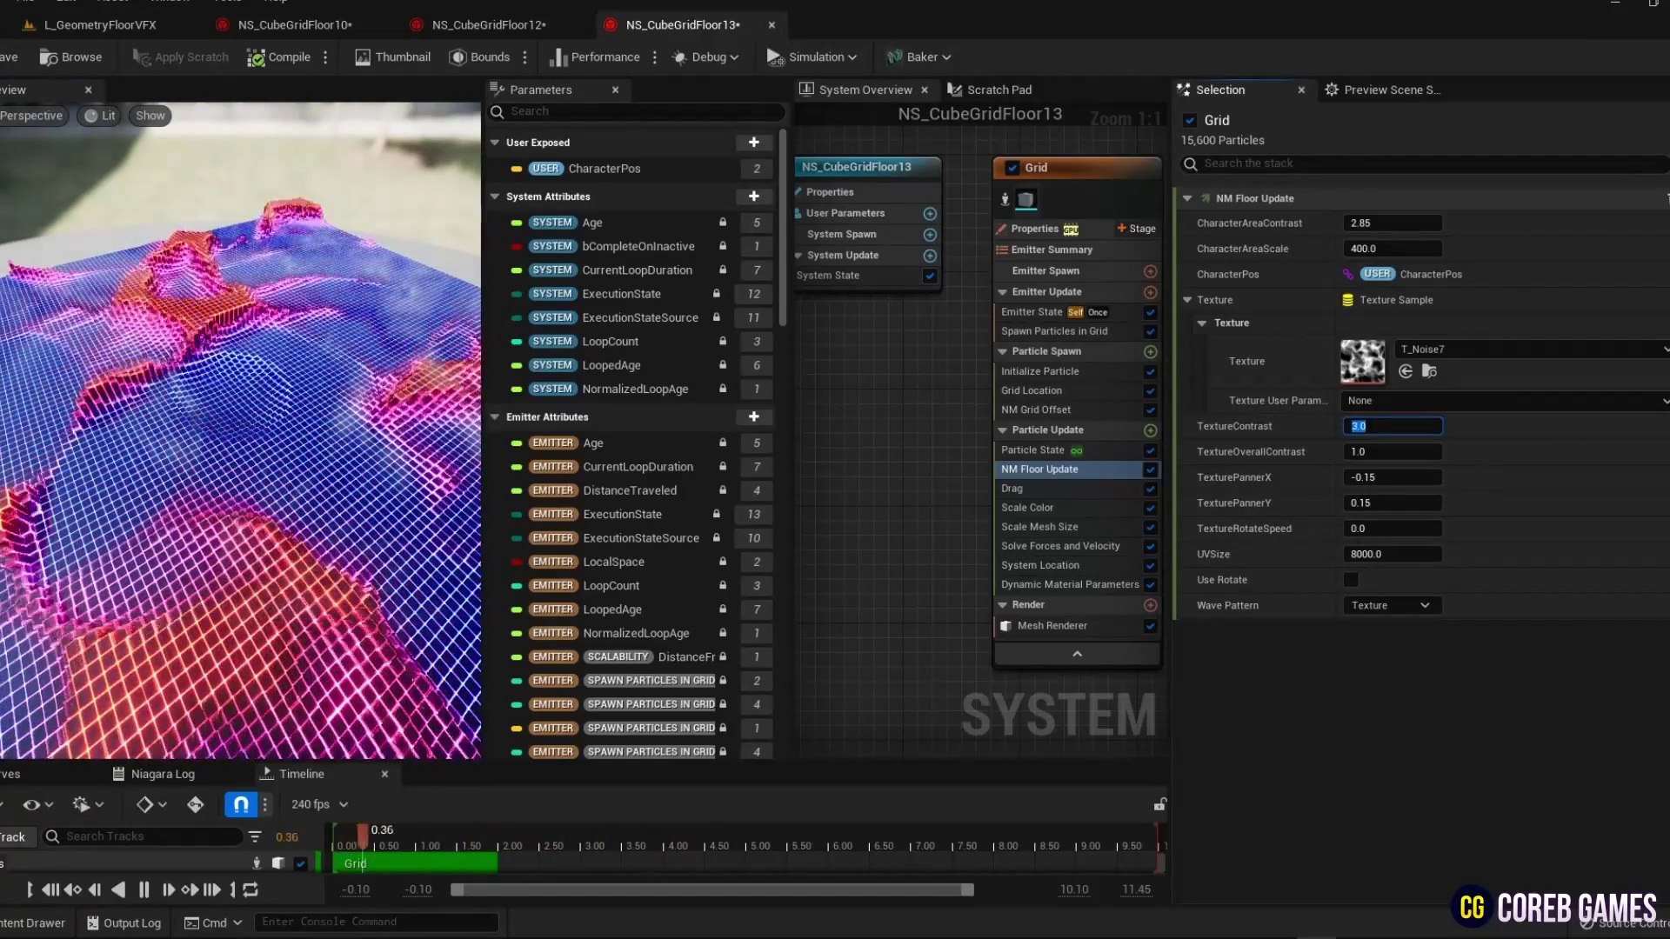
type("2")
key("Tab")
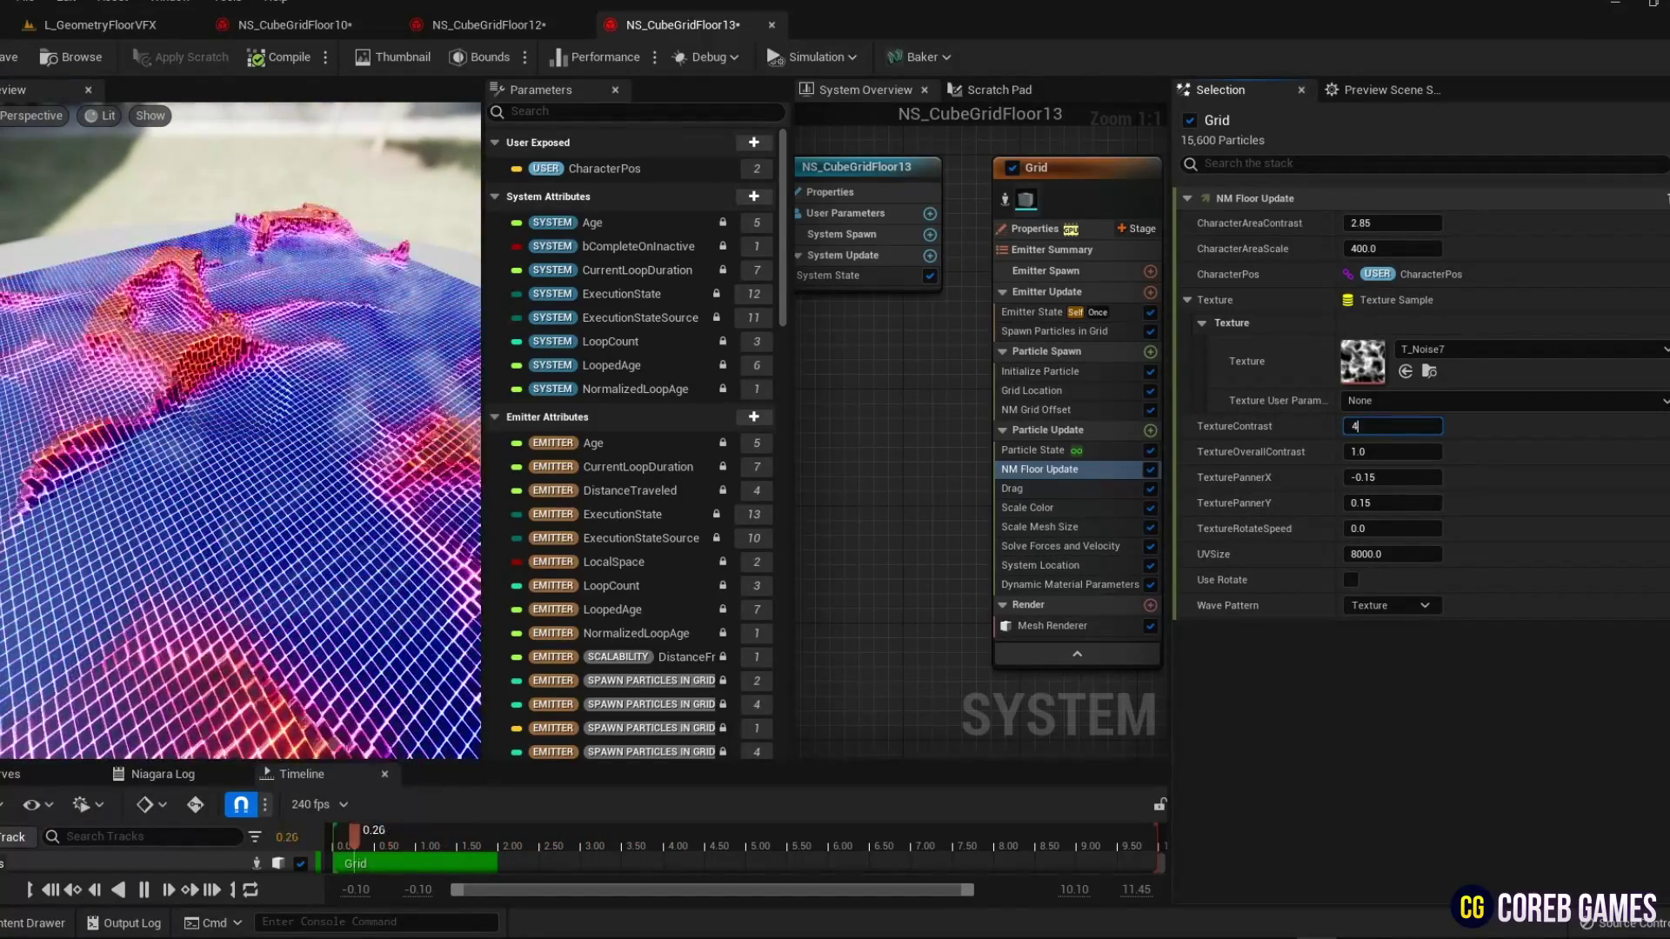
type("3")
key("Return")
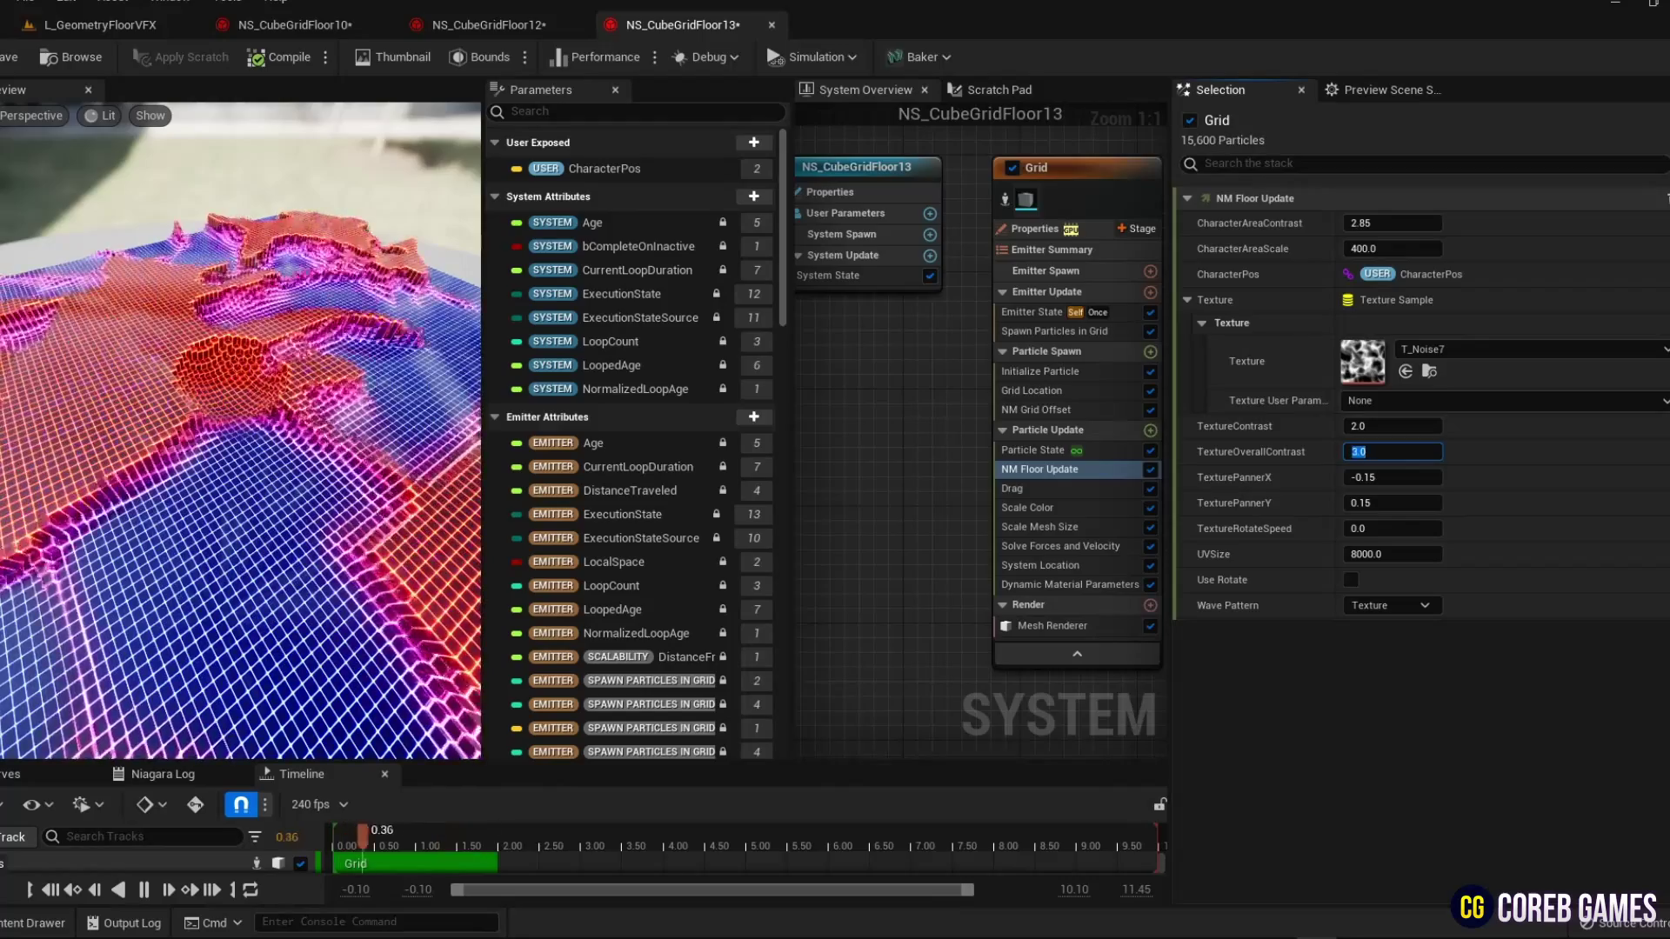
type("1")
key("Return")
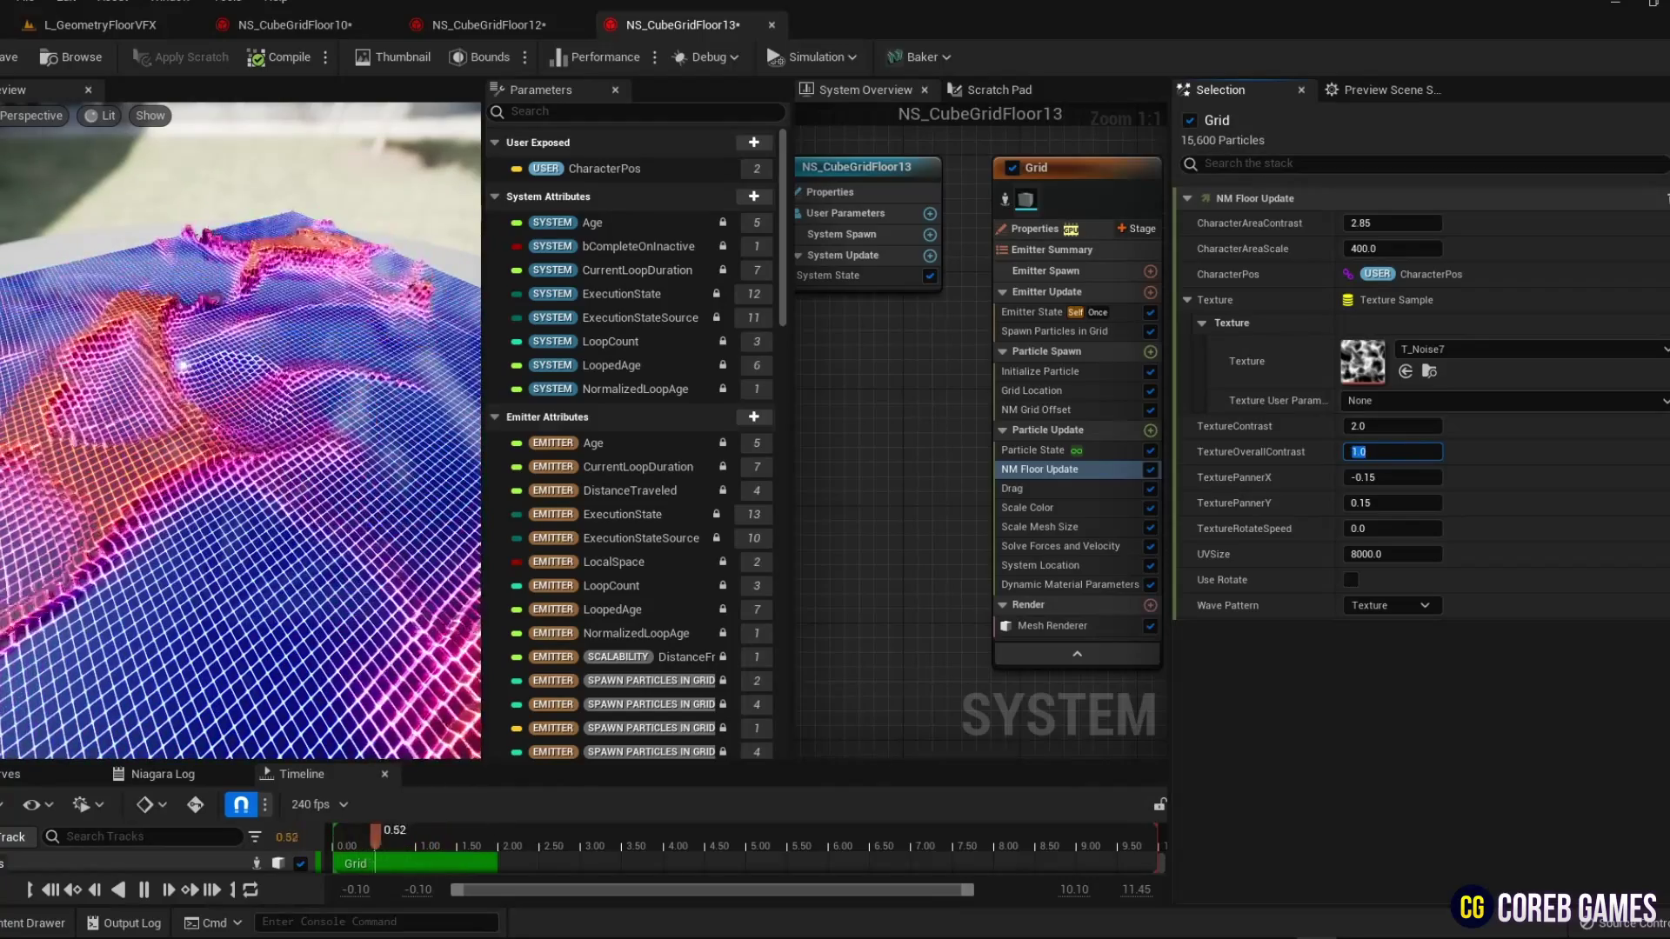
left_click_drag(383, 488, 431, 508)
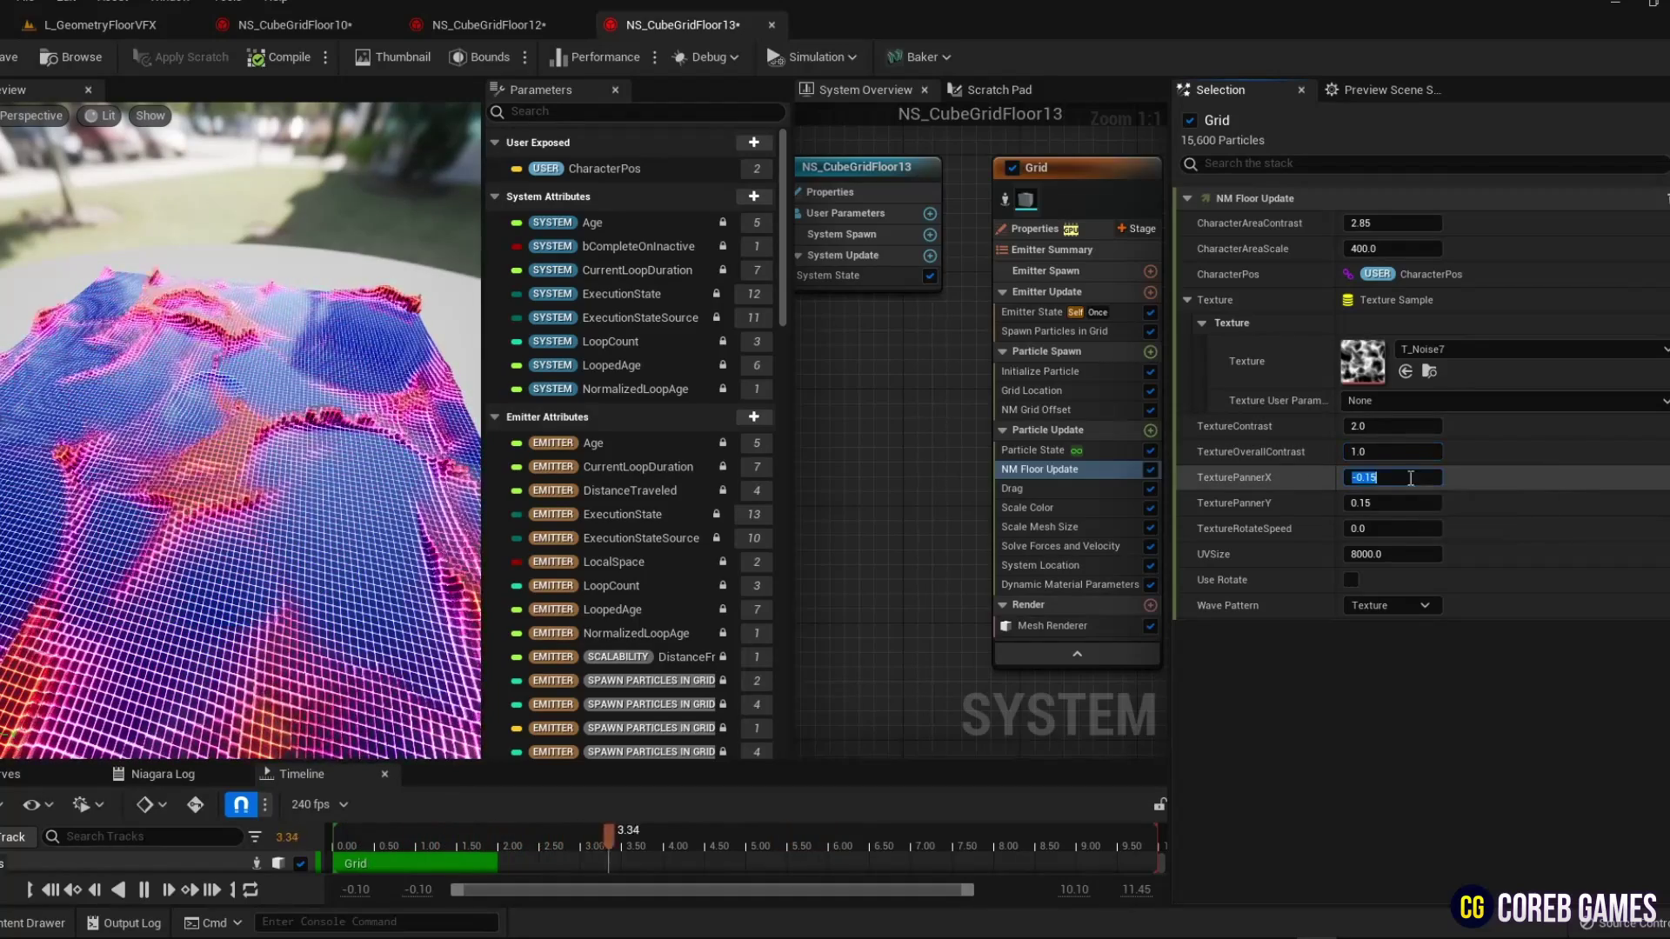
- Try several texture panning values, then set TexturePannerX and TexturePannerY both to 0.15
key("BackSpace")
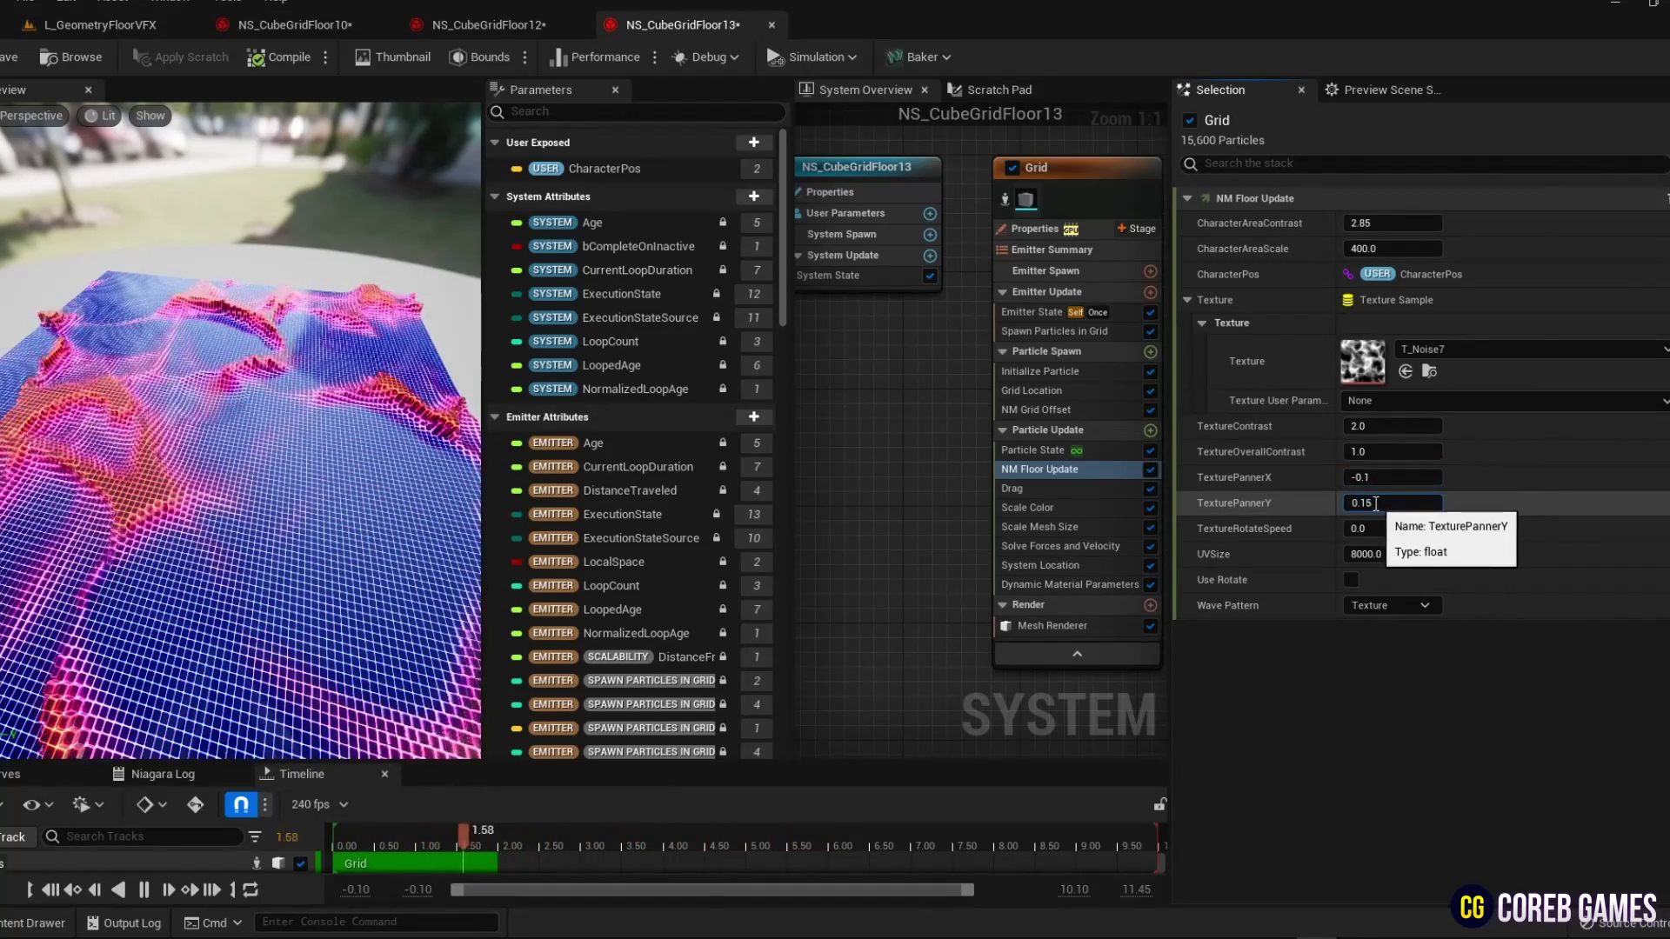
key("Return")
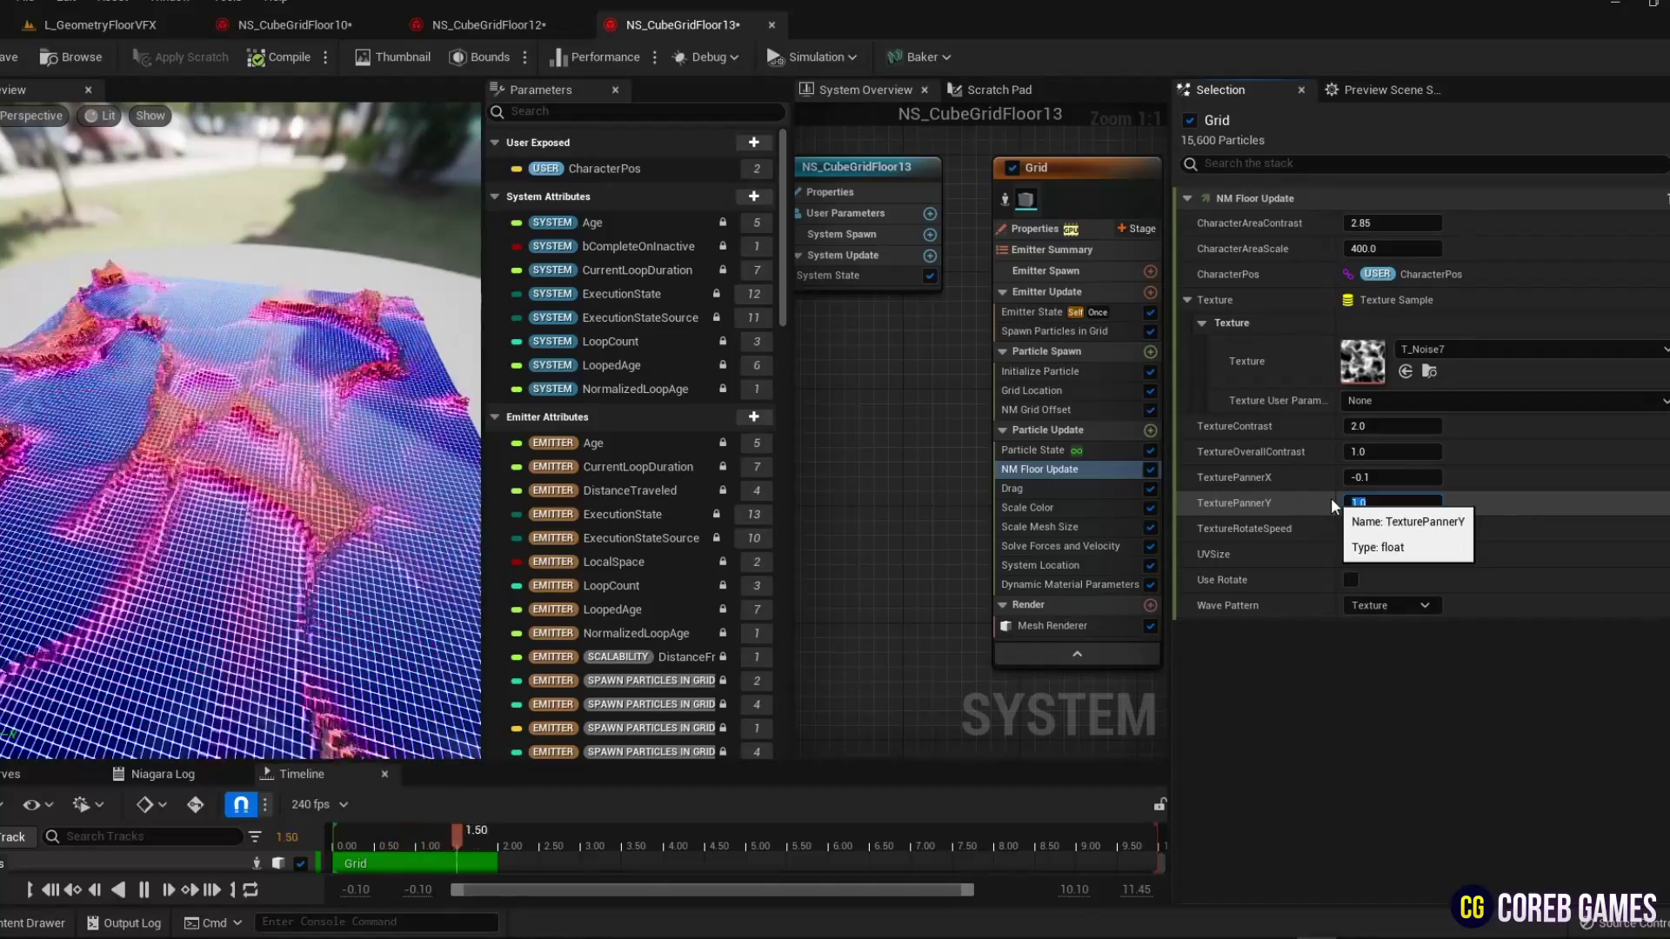
left_click(1361, 478)
type("1")
key("Return")
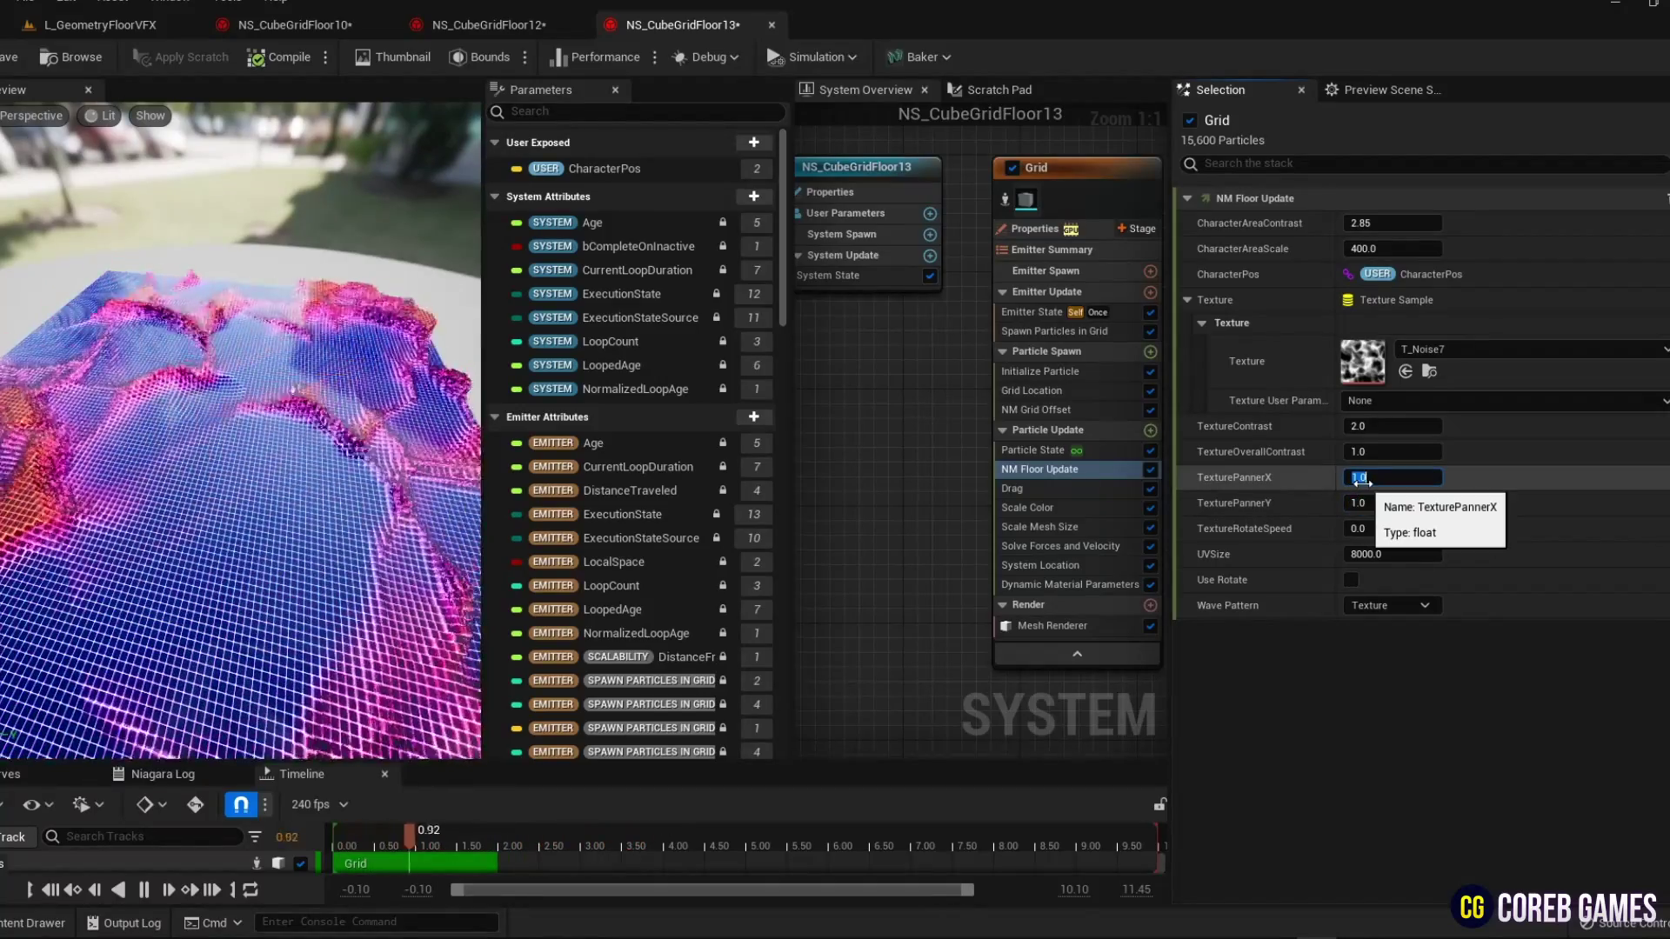
type("-1")
key("Return")
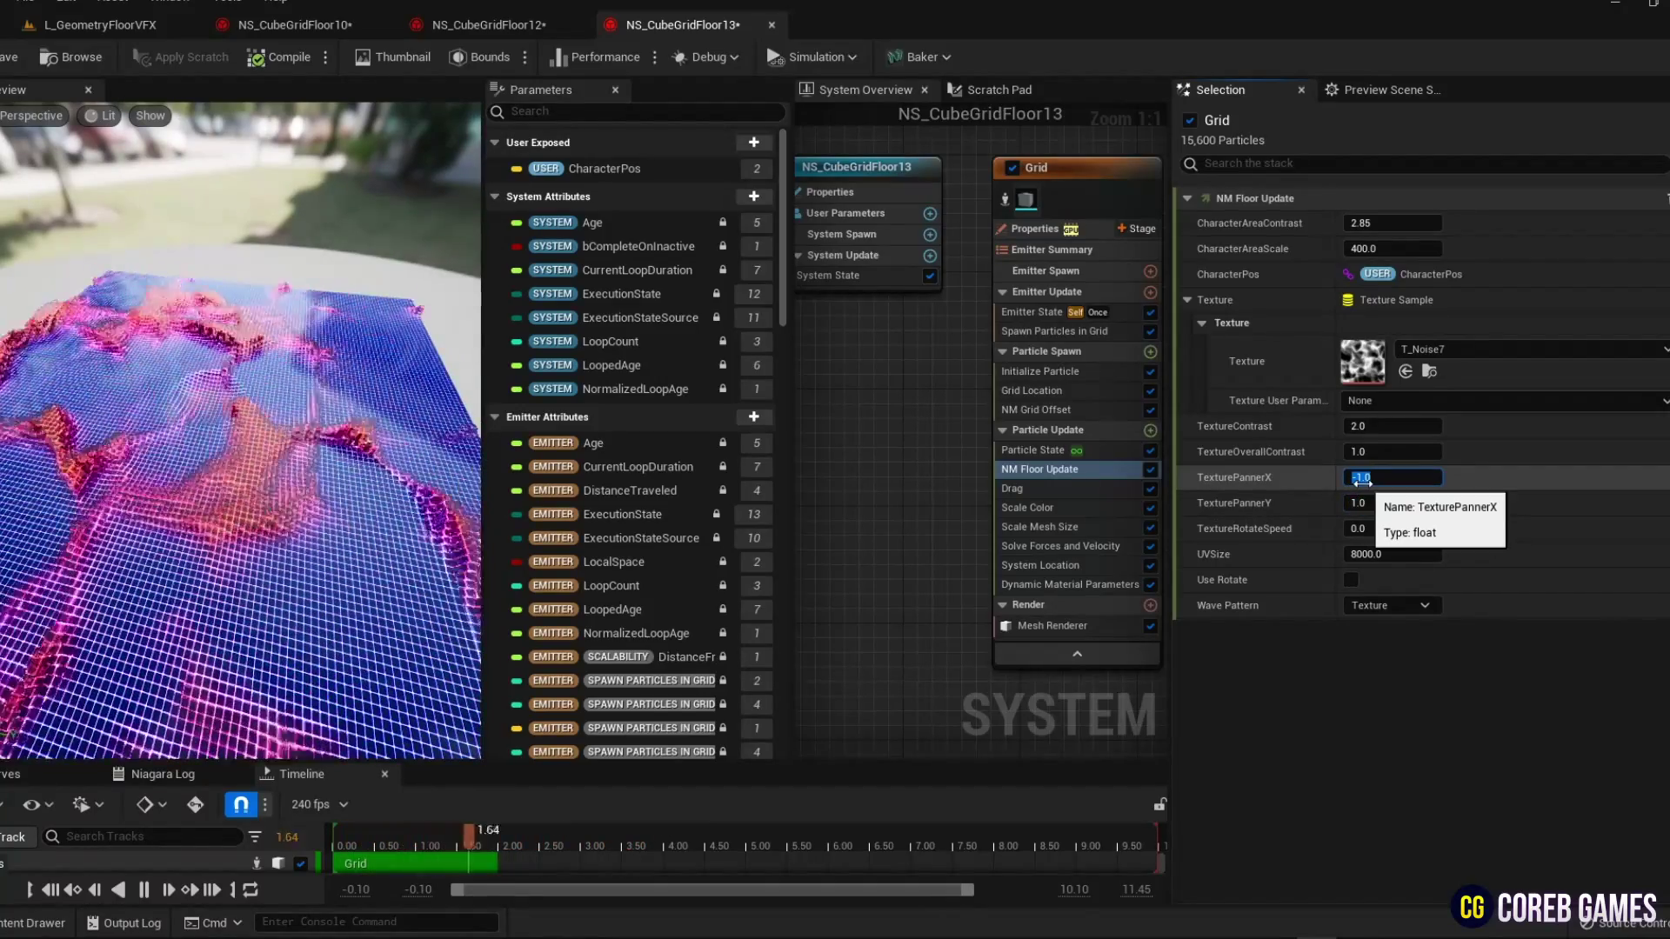
type("0.15")
key("Return")
key("Tab")
type("0.15")
key("Return")
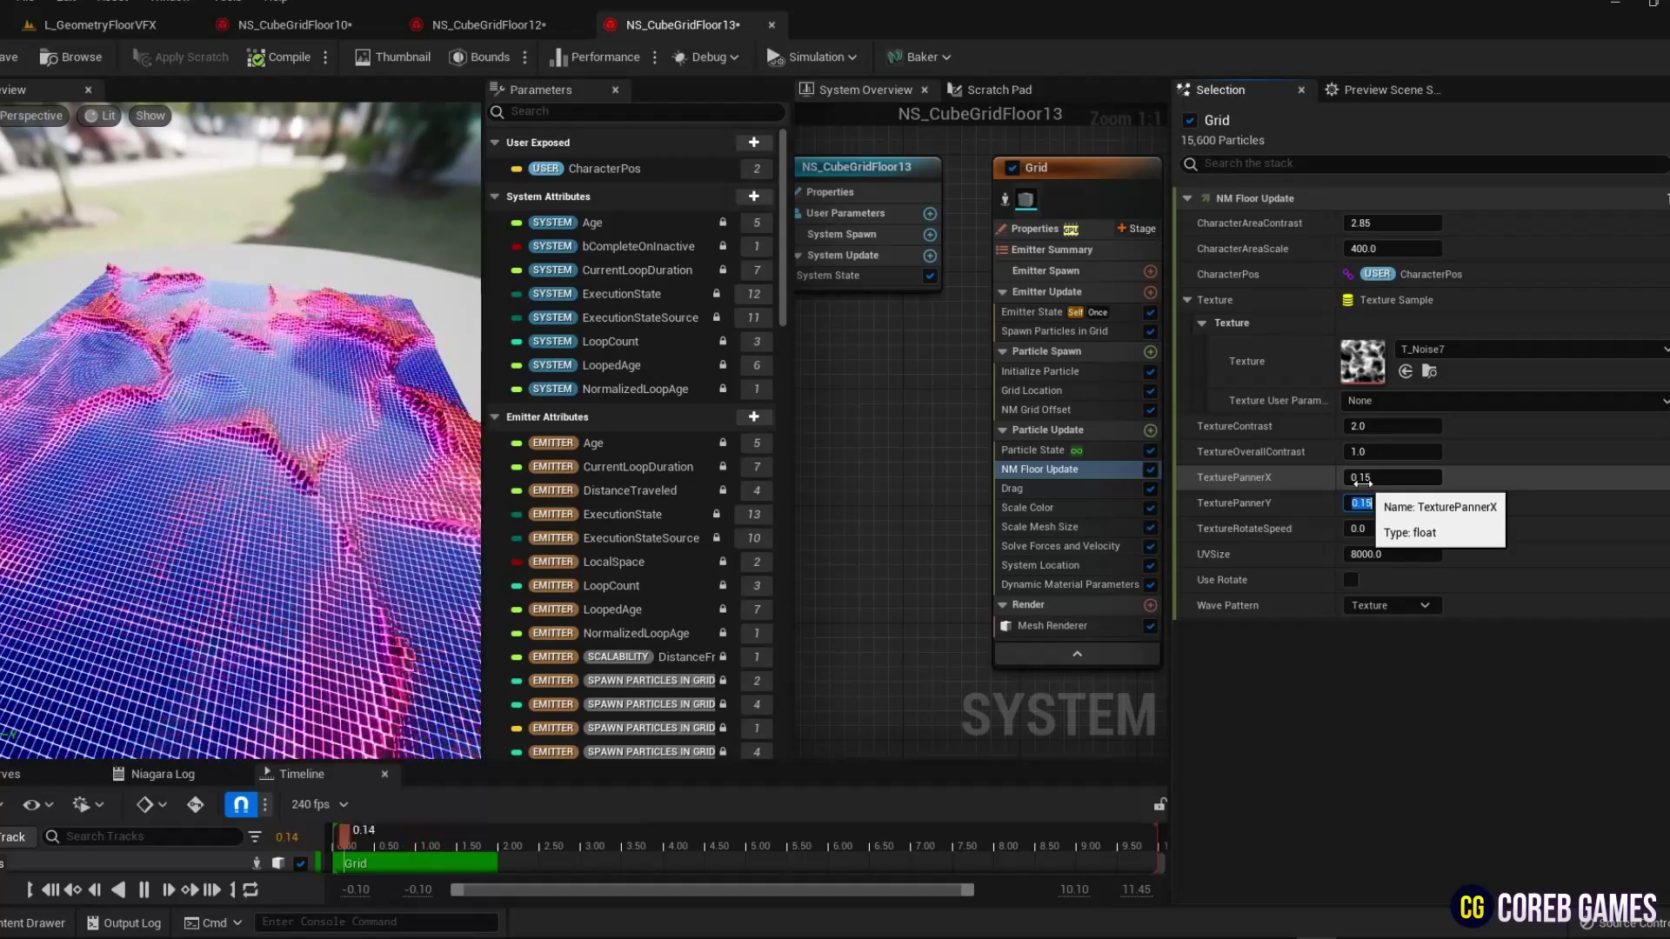
- Enter a TextureRotateSpeed value of 2
left_click(1386, 529)
type("2")
key("Return")
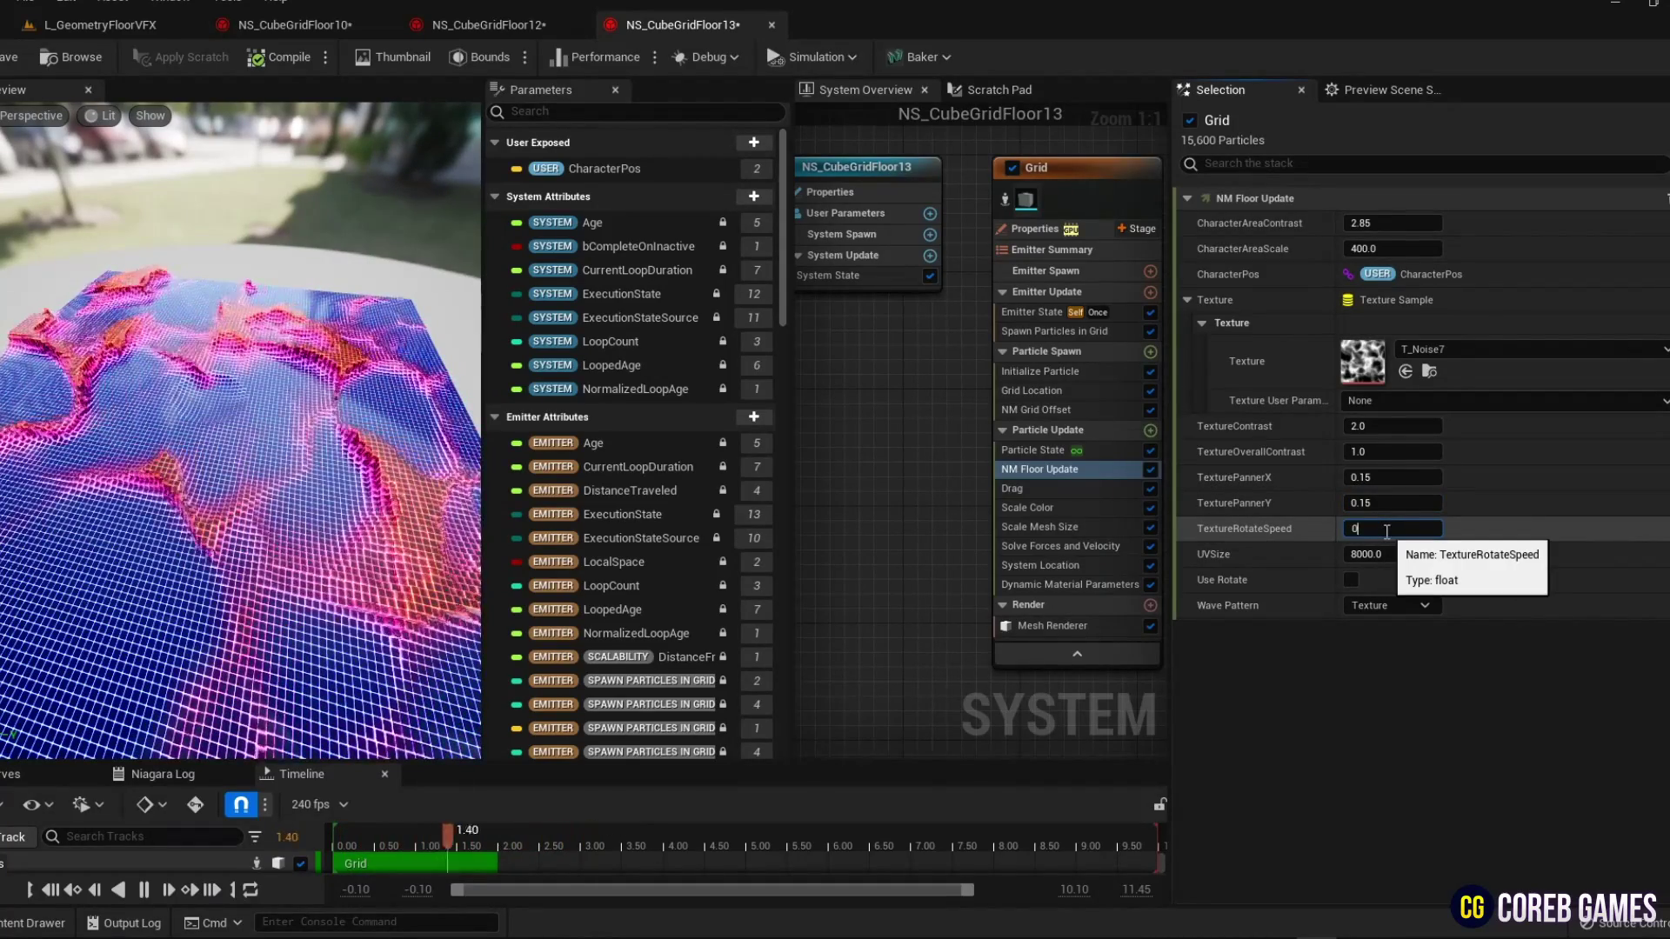
- Enable Use Rotate, set rotate speed 0.05 and UVSize 10000, and drag-adjust overall texture contrast
left_click(1350, 581)
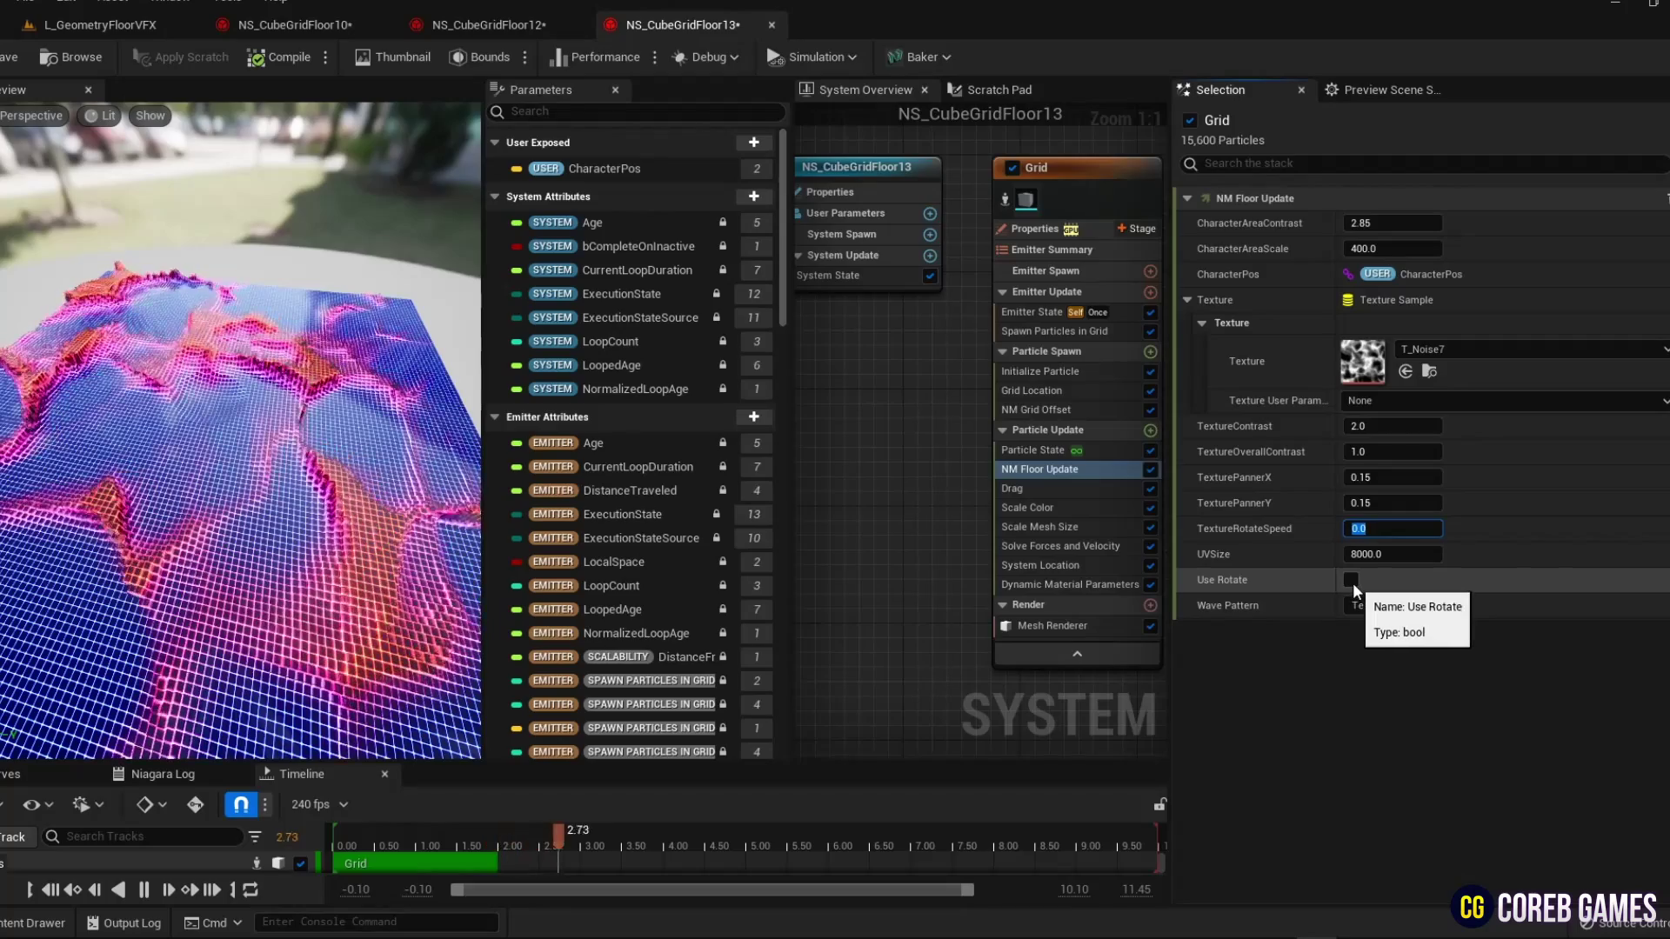
left_click(1363, 528)
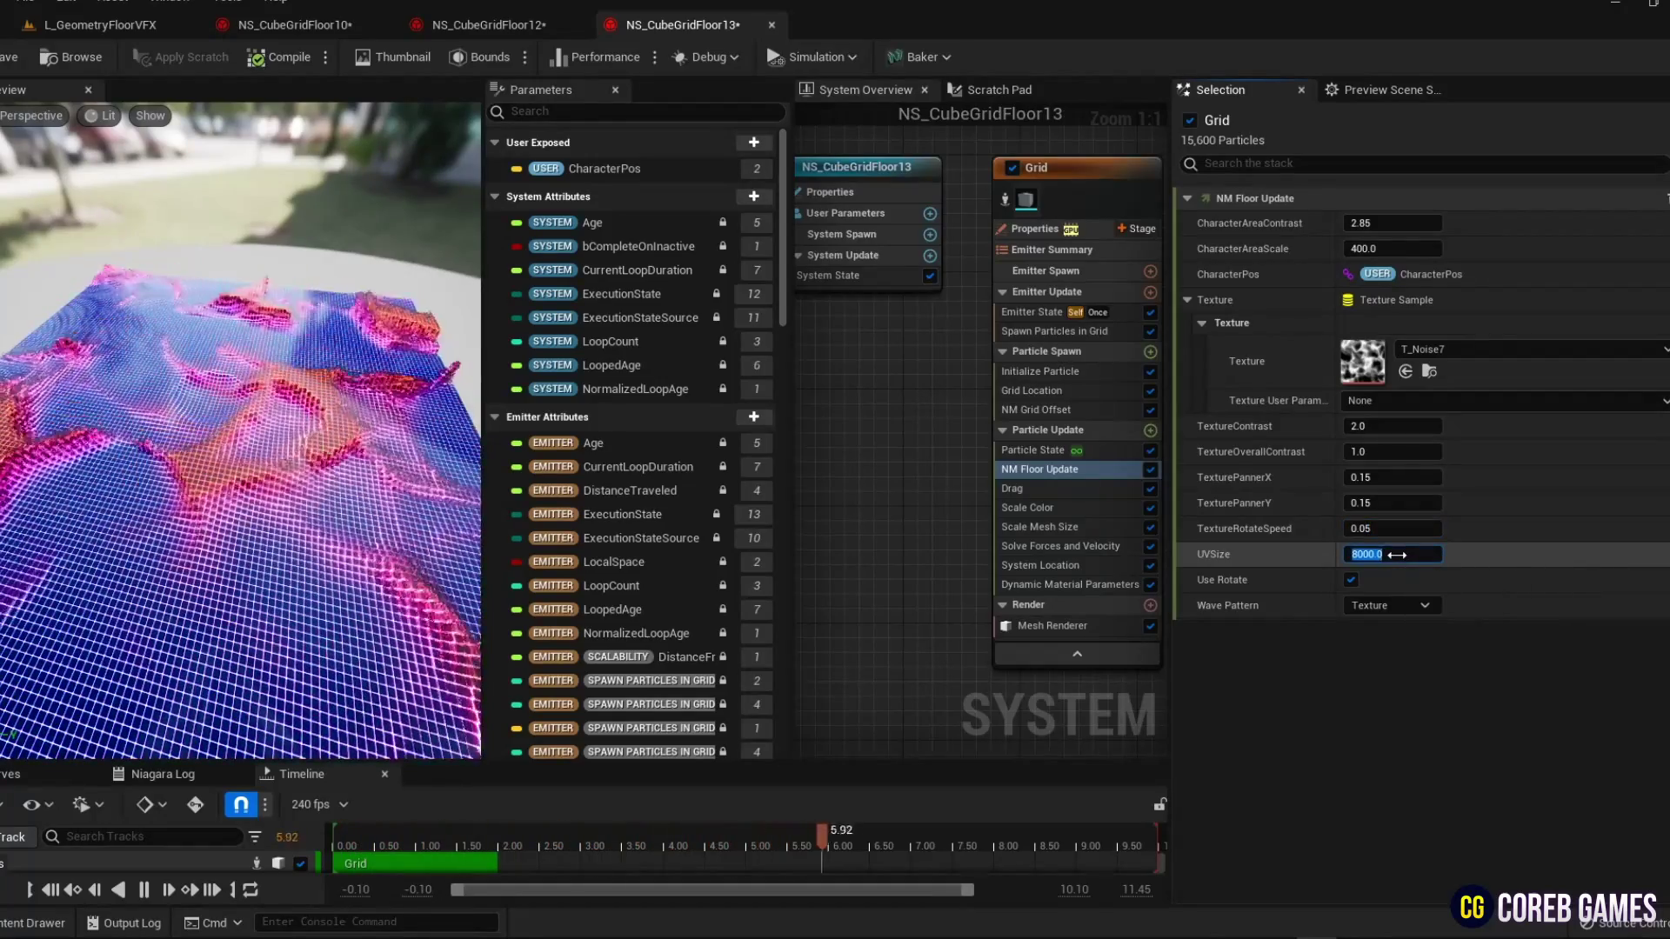
type("1000")
key("Return")
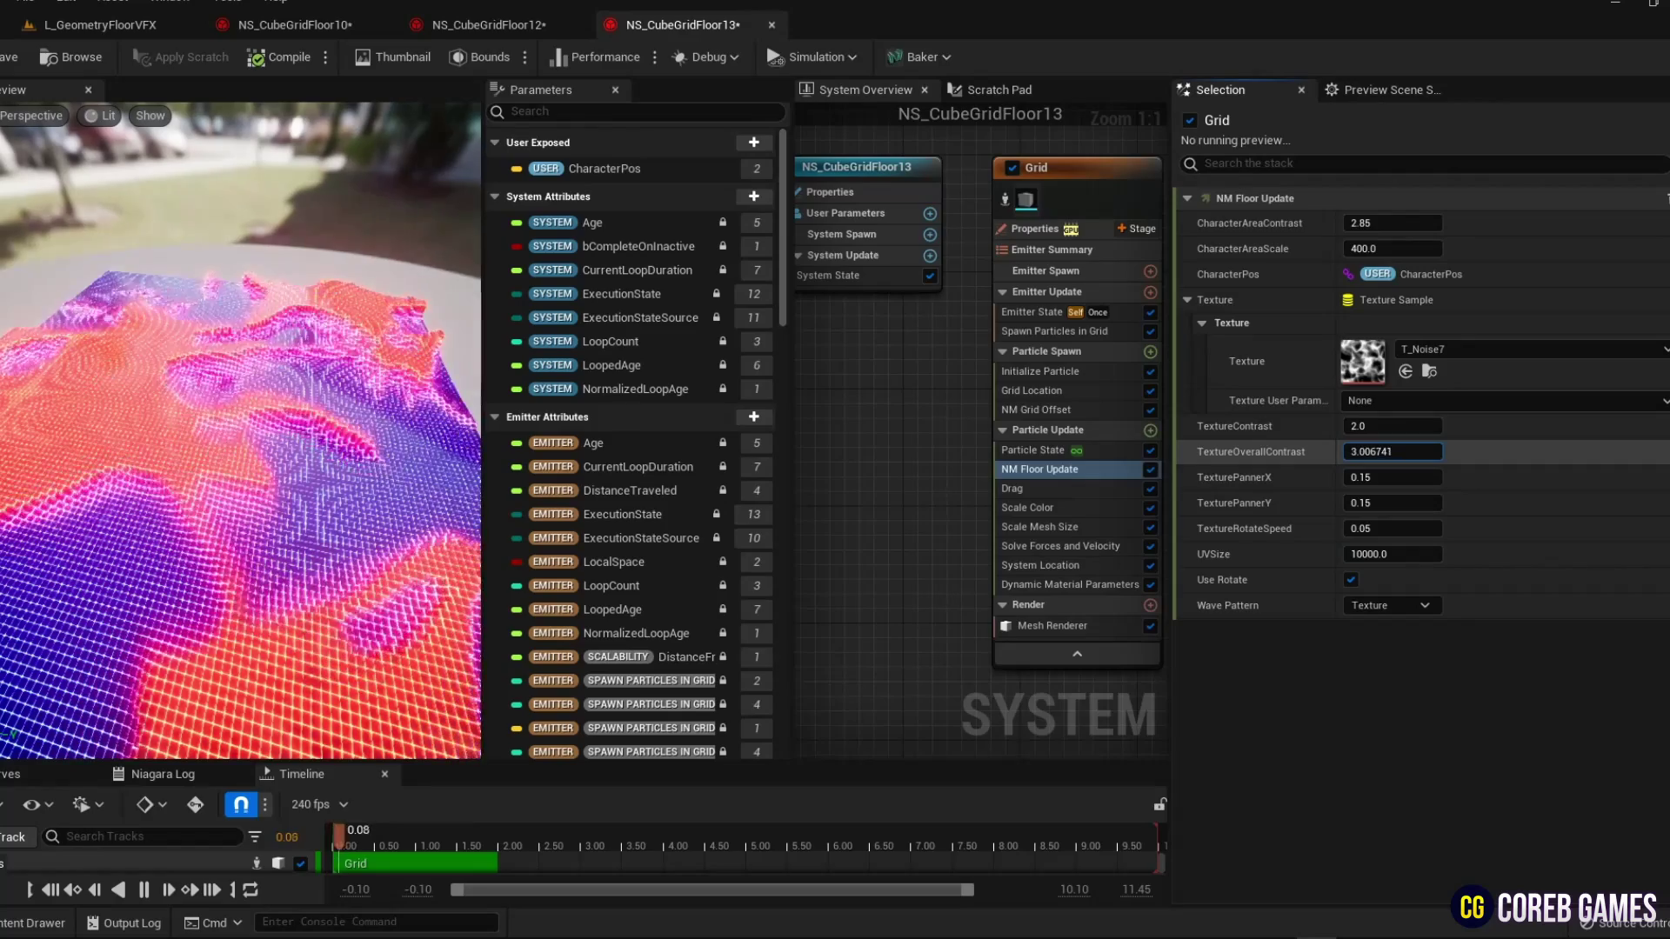
left_click_drag(1391, 451, 1357, 452)
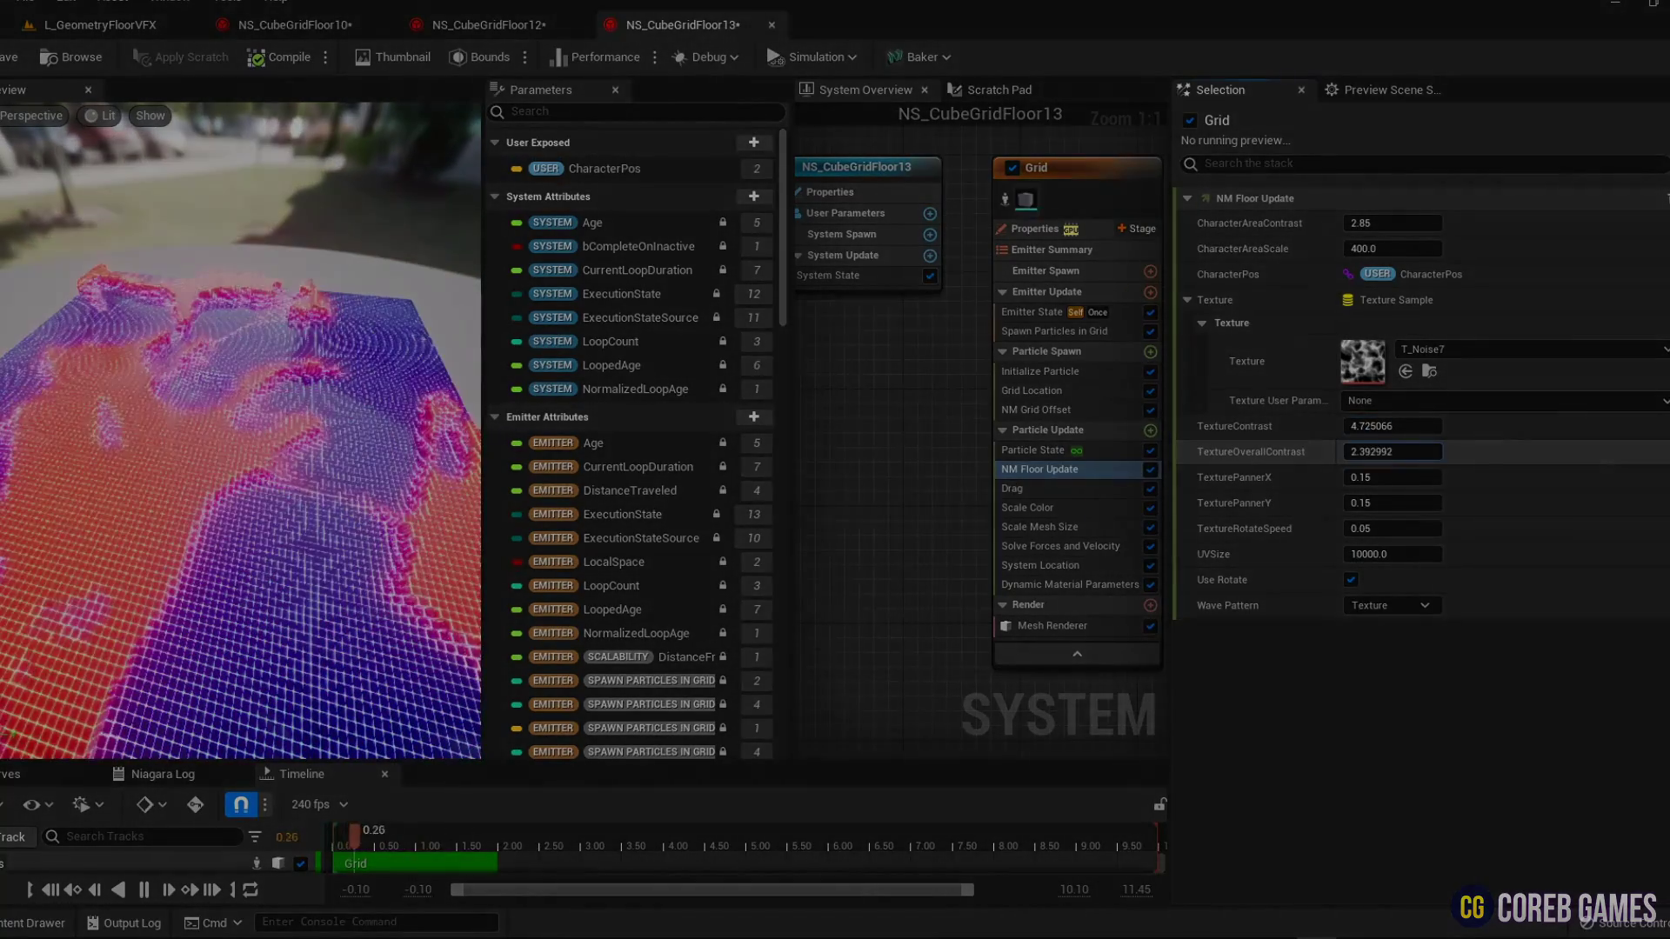